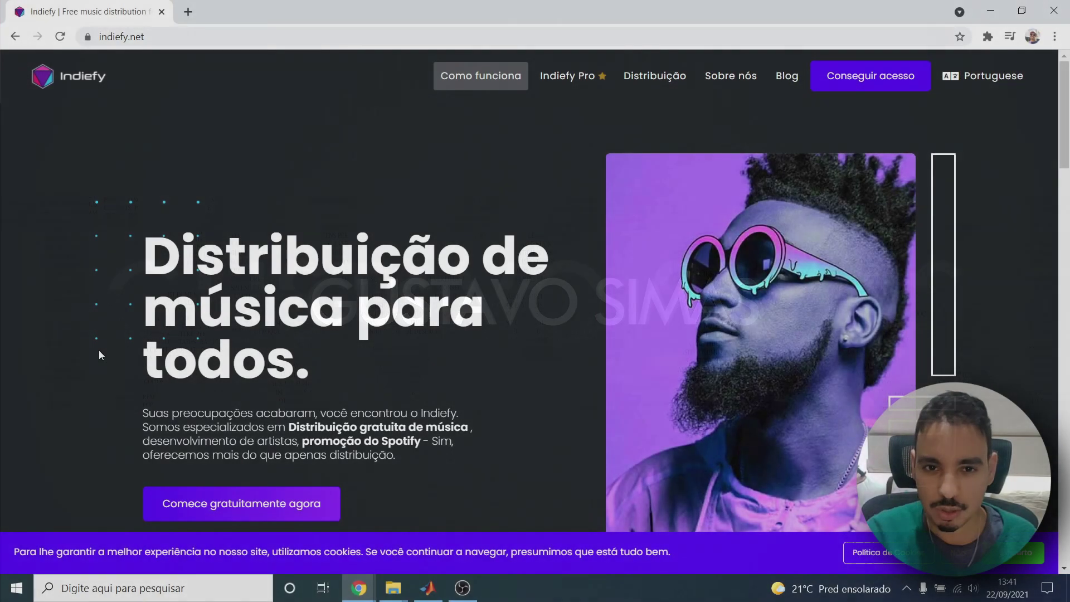
# Browse the Indiefy homepage and look over the Indiefy Pro page.
pyautogui.scroll(-1, 314, 204)
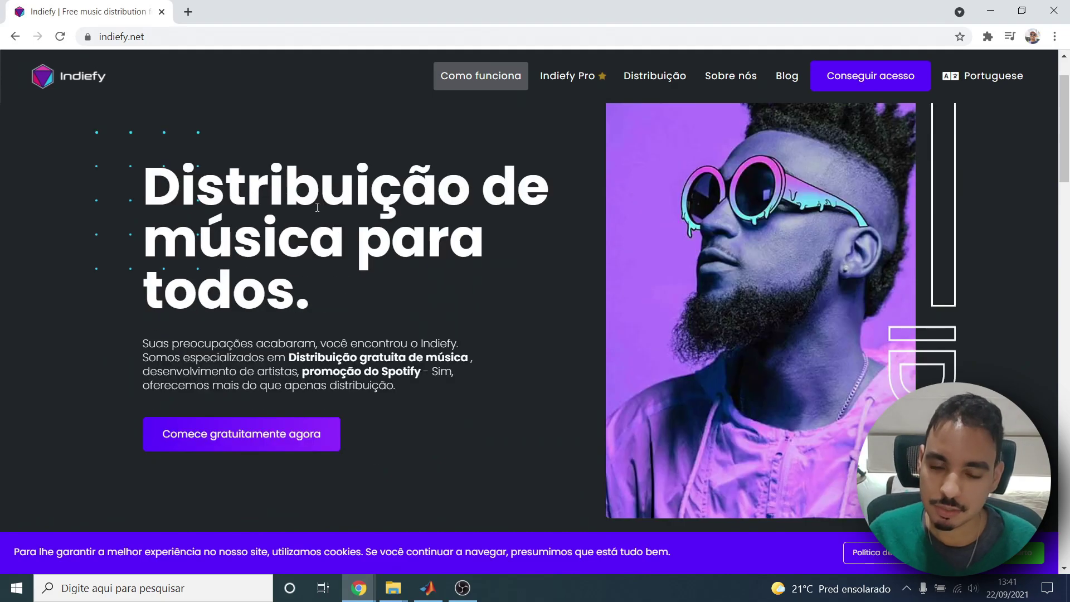
pyautogui.scroll(-5, 320, 223)
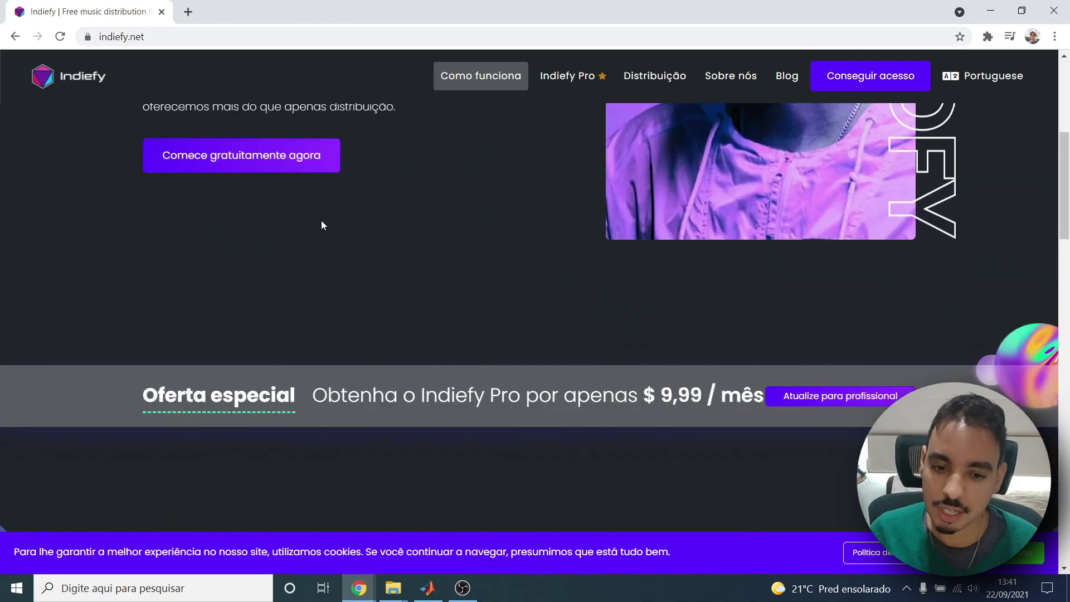
pyautogui.scroll(6, 322, 231)
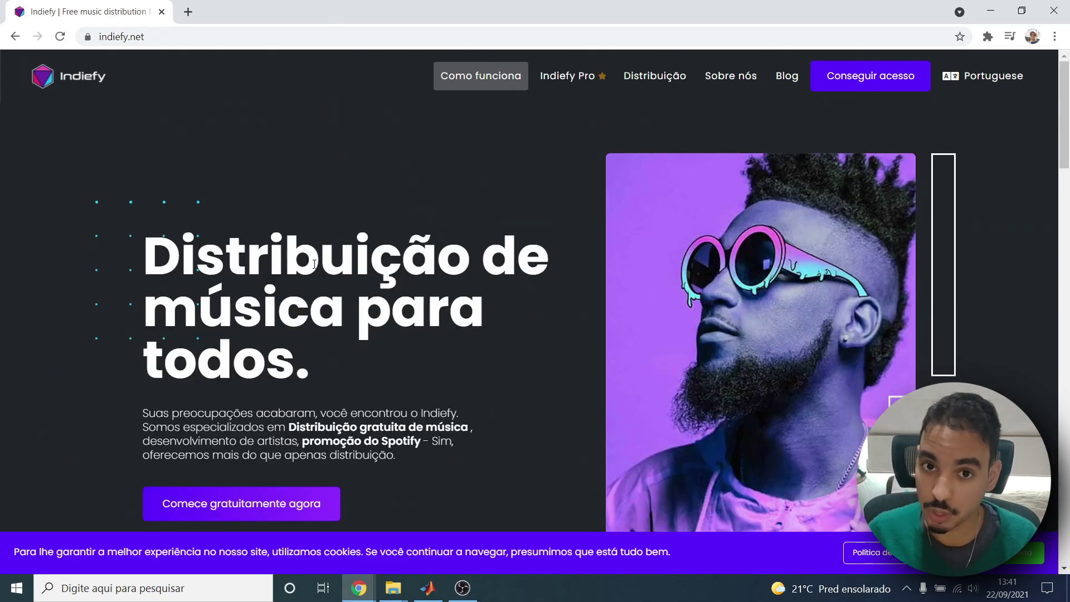
pyautogui.scroll(-5, 120, 159)
pyautogui.scroll(6, 120, 158)
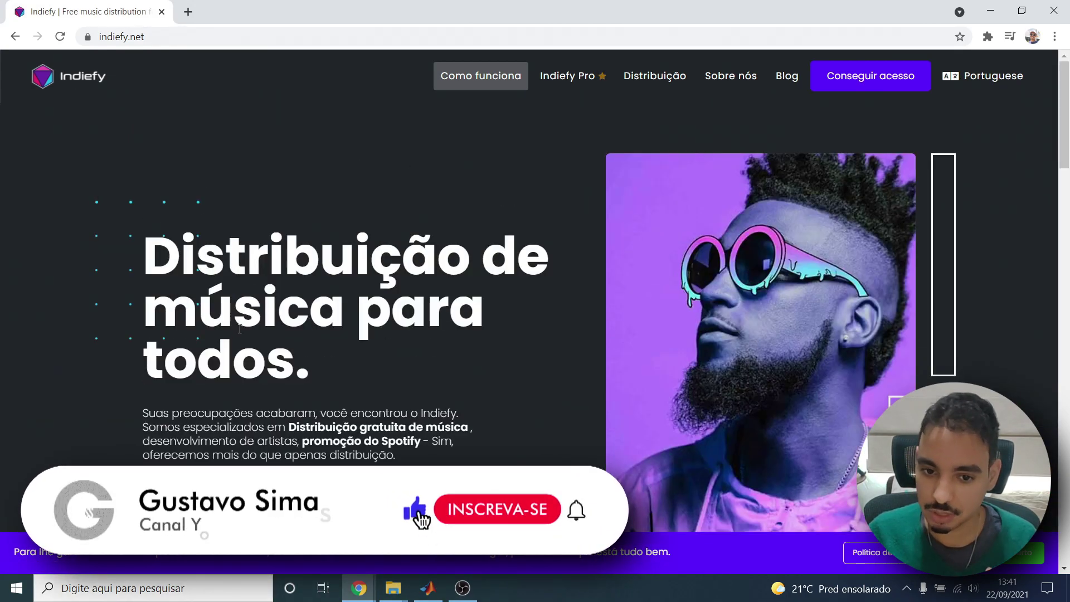
pyautogui.scroll(-2, 377, 205)
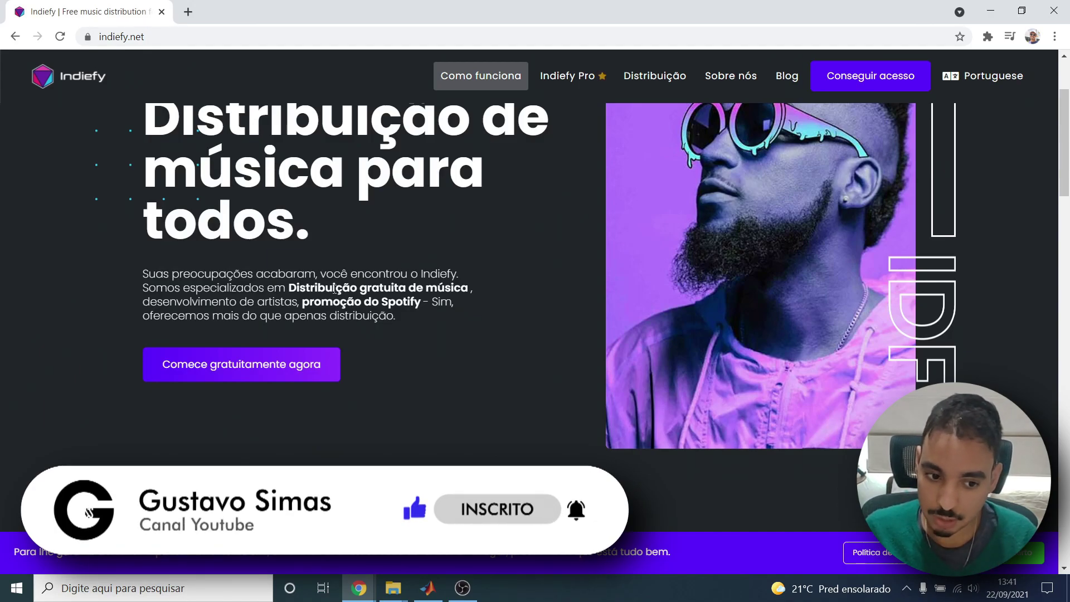
pyautogui.scroll(-4, 485, 205)
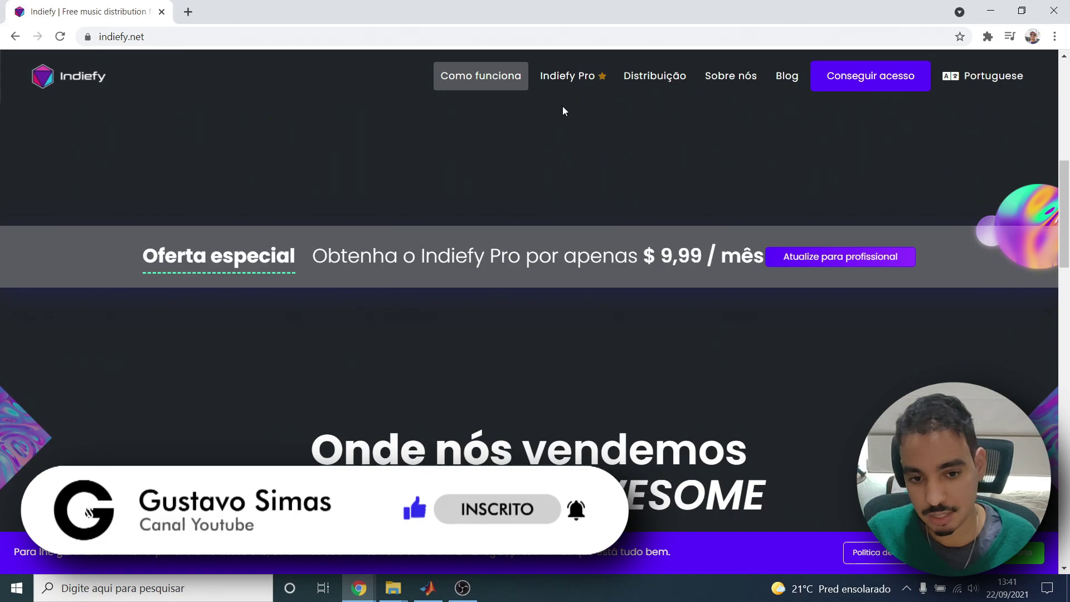
pyautogui.click(569, 80)
pyautogui.scroll(-4, 523, 216)
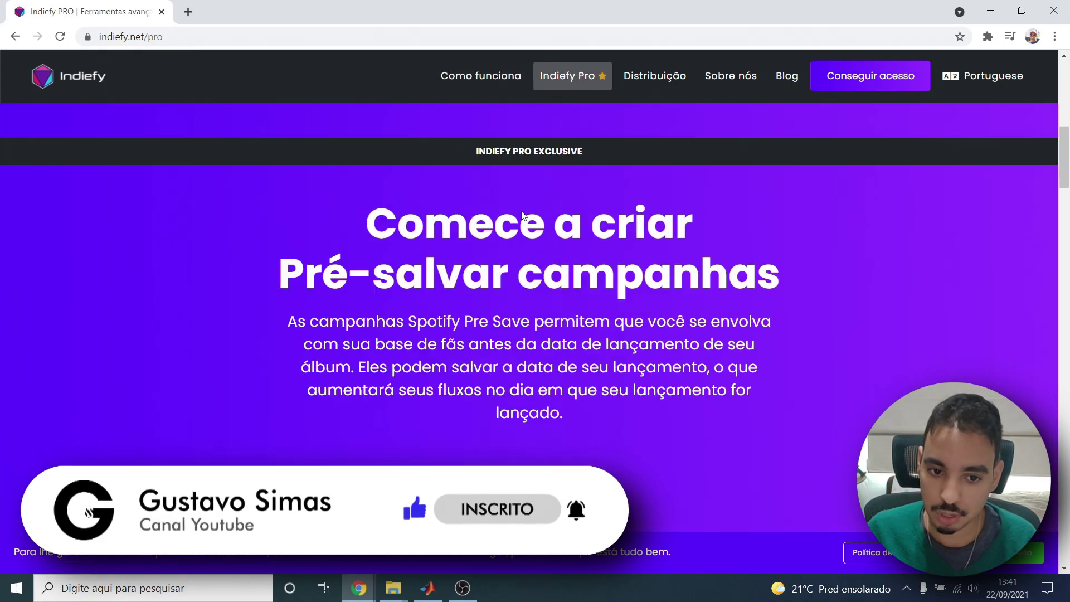
# Review the supported stores grid and pricing plans, then go to the account sign-in page.
pyautogui.click(485, 88)
pyautogui.scroll(-5, 509, 233)
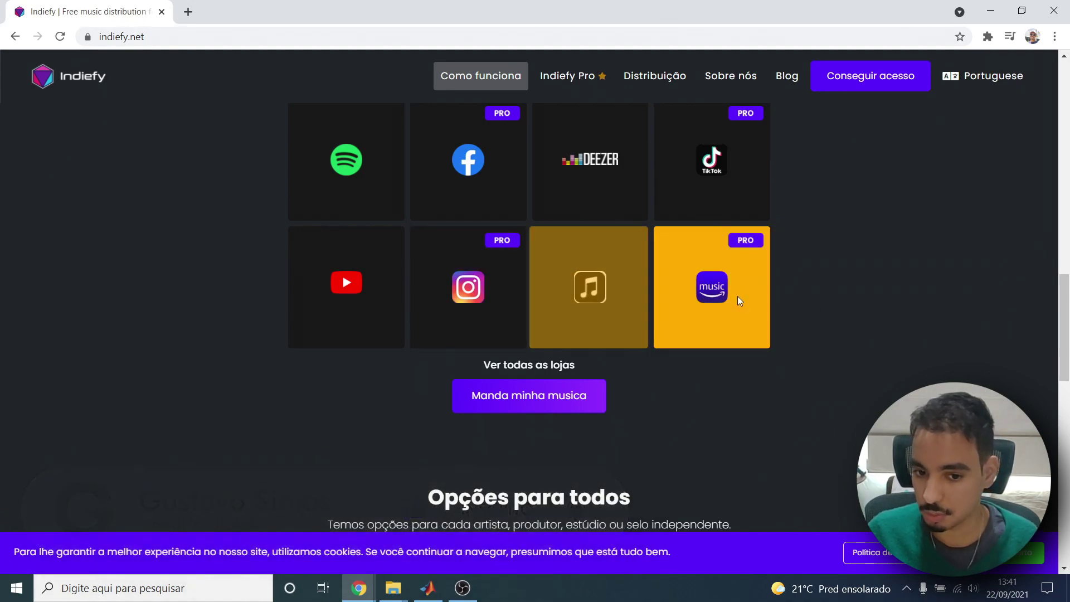
pyautogui.scroll(3, 771, 336)
pyautogui.scroll(-1, 401, 304)
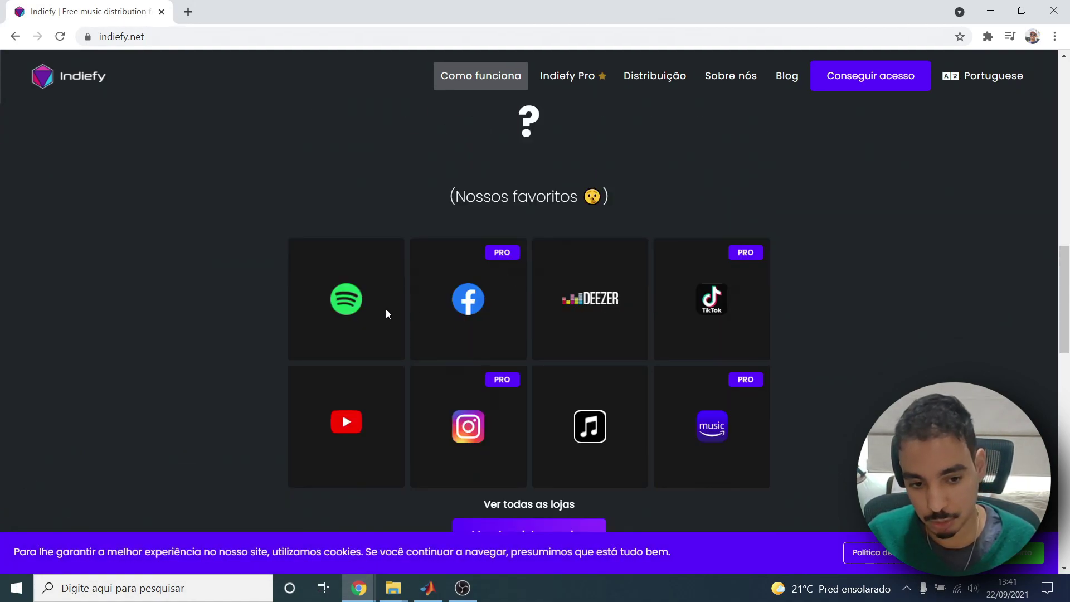
pyautogui.scroll(-1, 286, 132)
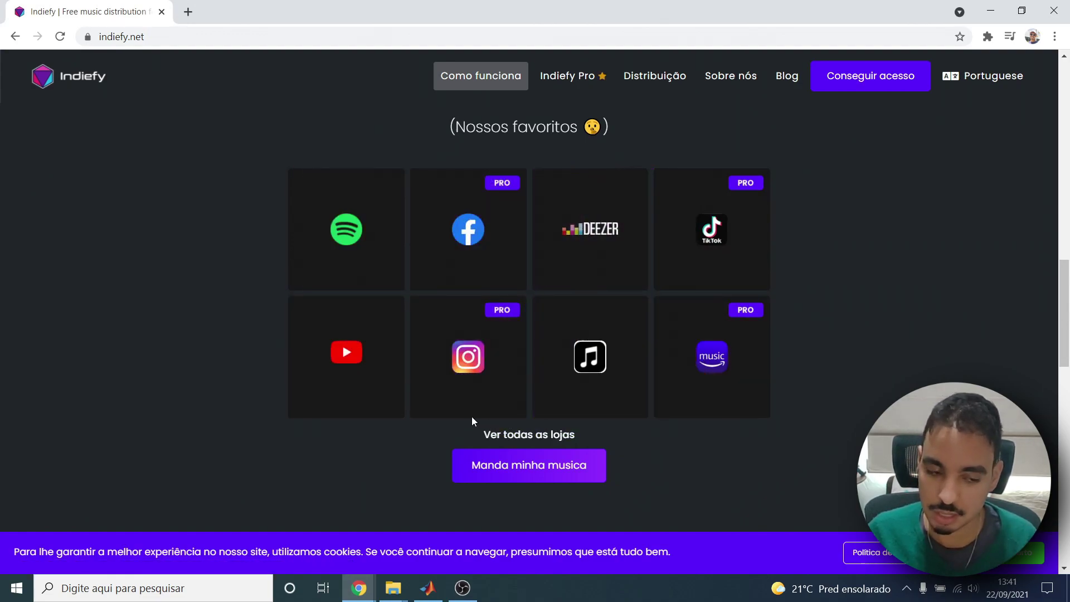
pyautogui.scroll(-6, 795, 201)
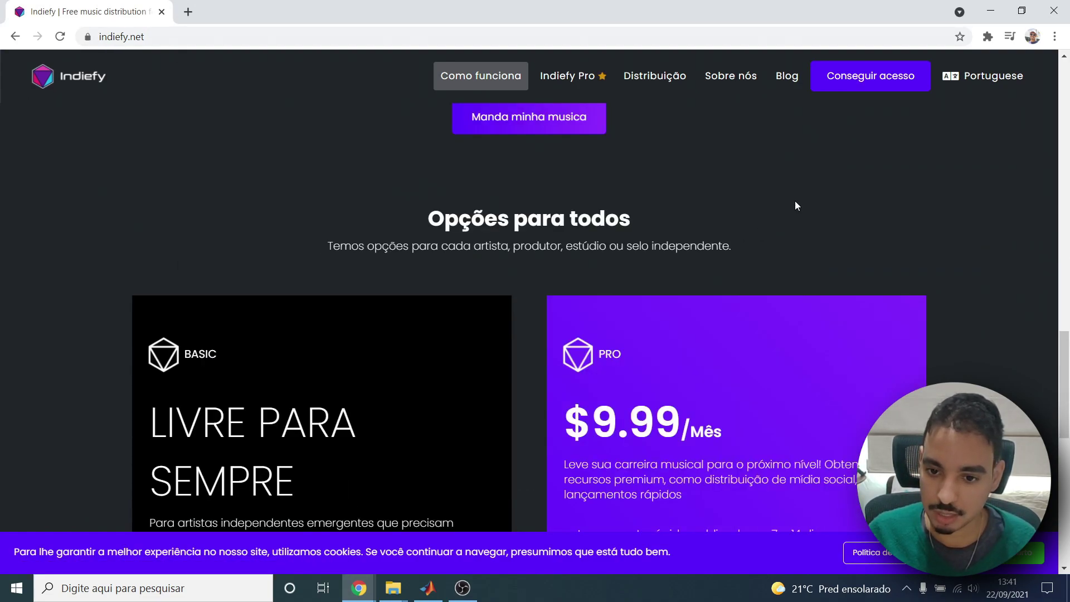
pyautogui.scroll(20, 817, 163)
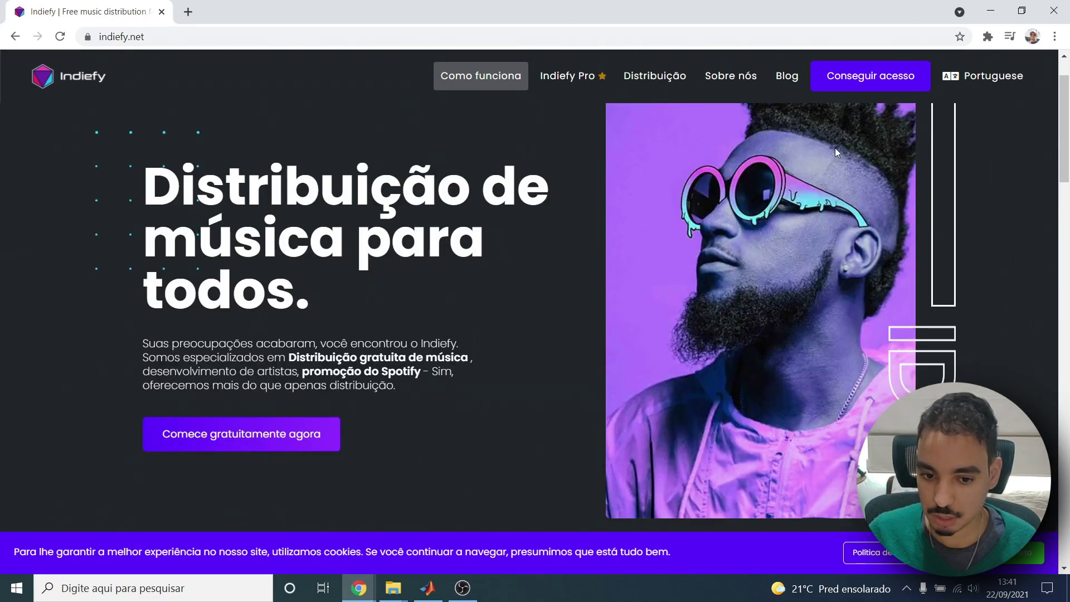
pyautogui.scroll(-5, 835, 148)
pyautogui.click(838, 83)
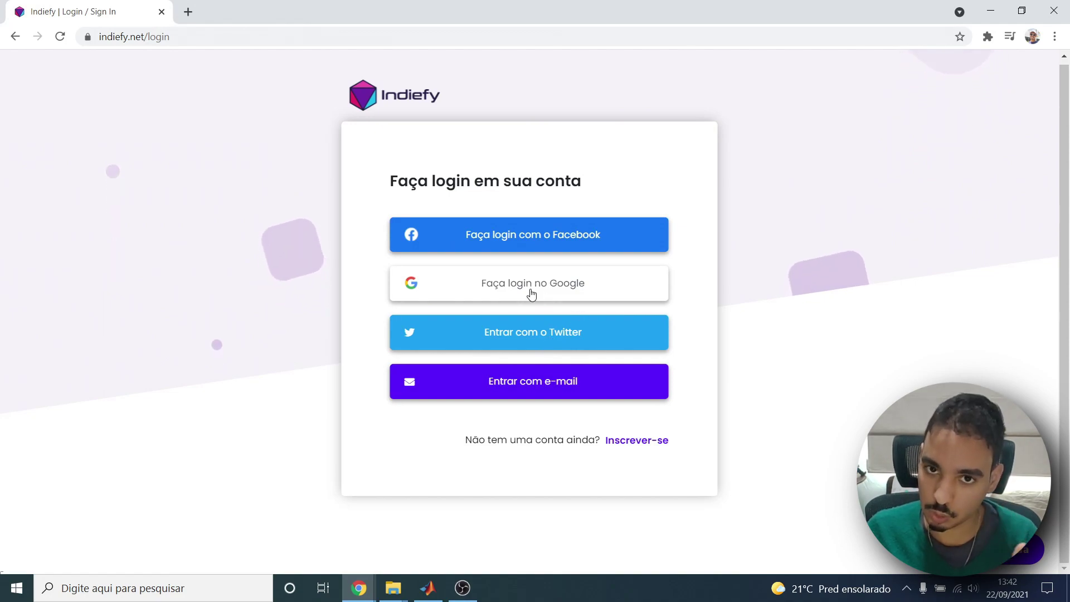
# Sign in with Google and scroll the welcome dashboard down to Criar artista.
pyautogui.click(542, 286)
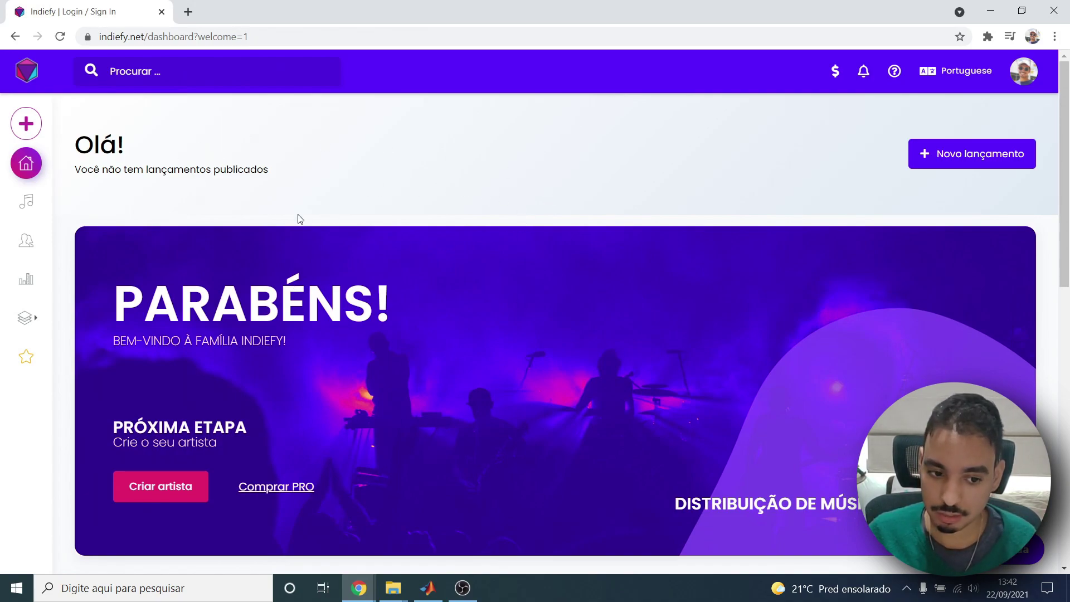
pyautogui.scroll(-1, 290, 267)
pyautogui.moveTo(179, 237); pyautogui.dragTo(343, 241)
pyautogui.click(329, 268)
pyautogui.scroll(-7, 143, 386)
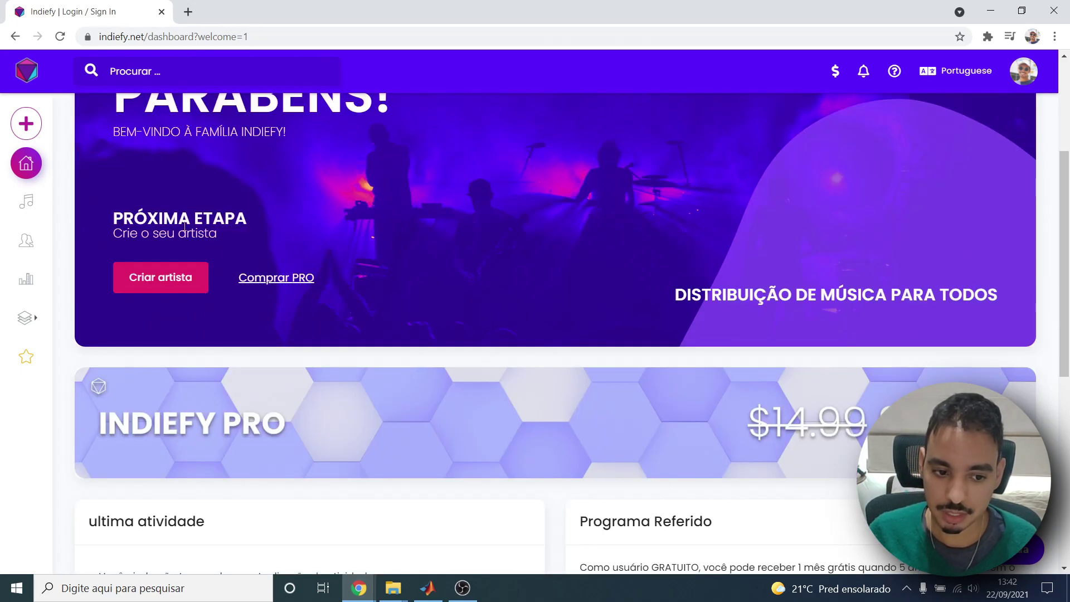
pyautogui.scroll(8, 140, 345)
pyautogui.scroll(-3, 135, 324)
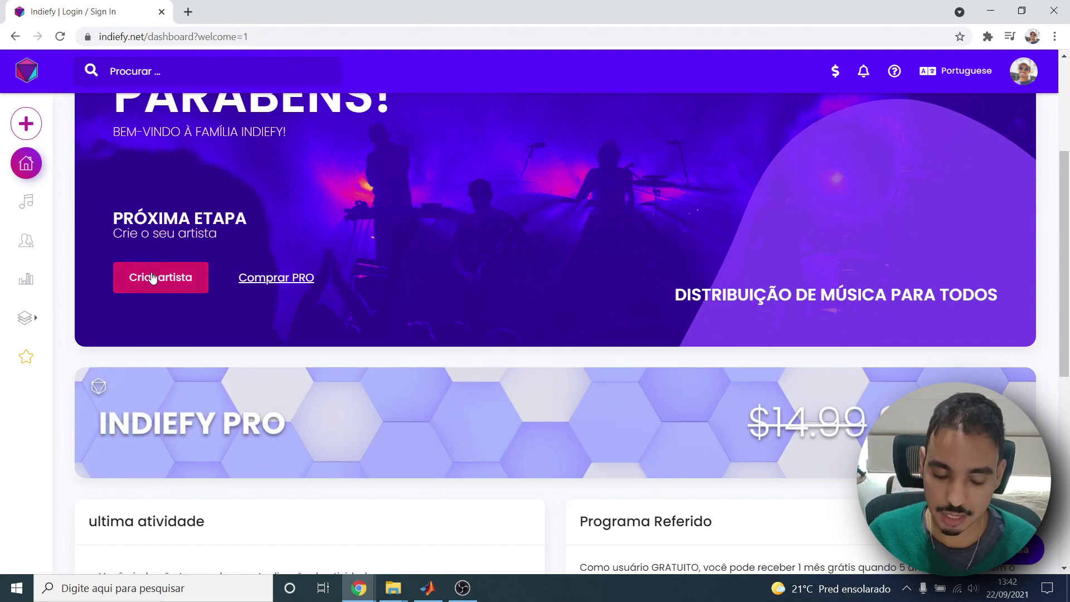
# Start creating the first artist and accept the 'Ok, eu entendo' verification notice.
pyautogui.click(152, 278)
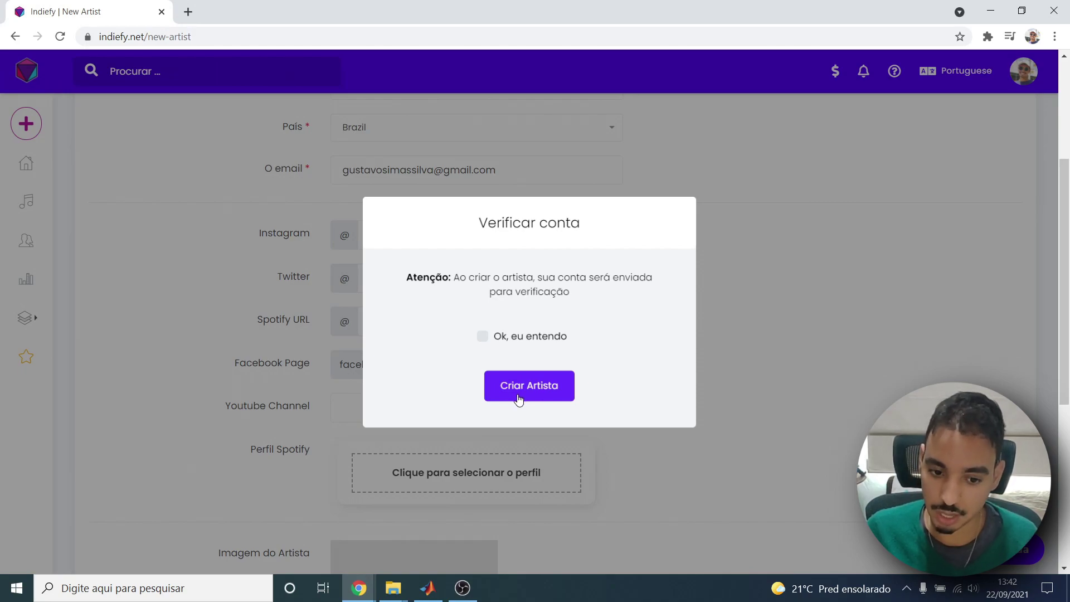
pyautogui.click(519, 396)
pyautogui.click(503, 338)
pyautogui.click(518, 384)
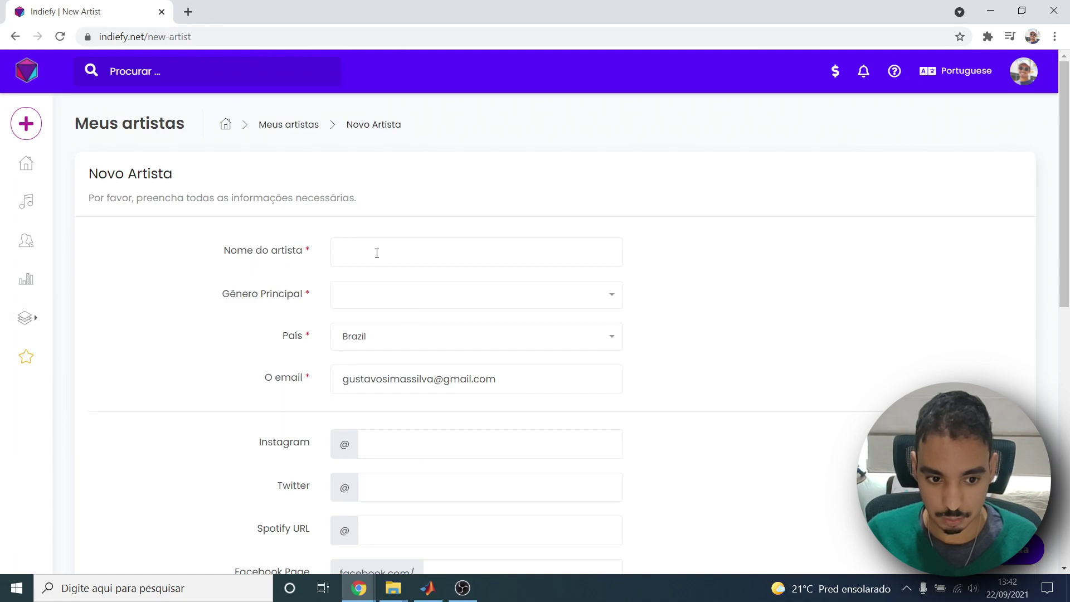
# Fill the artist name from saved suggestions and choose Alternative as the main genre.
pyautogui.click(377, 253)
pyautogui.click(366, 282)
pyautogui.click(381, 299)
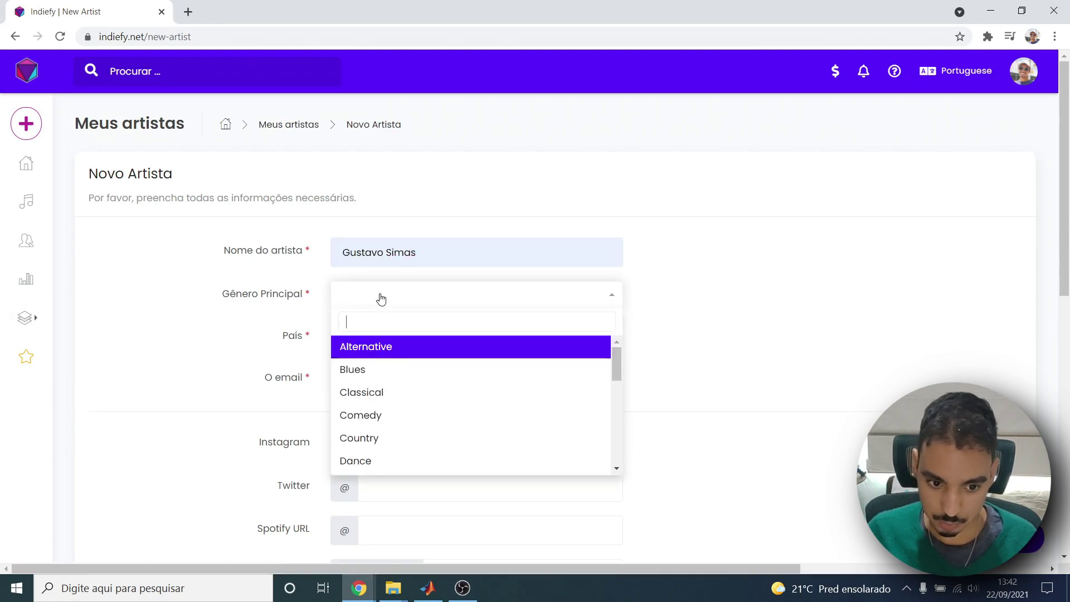
pyautogui.scroll(-4, 379, 351)
pyautogui.scroll(4, 375, 353)
pyautogui.click(368, 348)
pyautogui.scroll(-3, 366, 312)
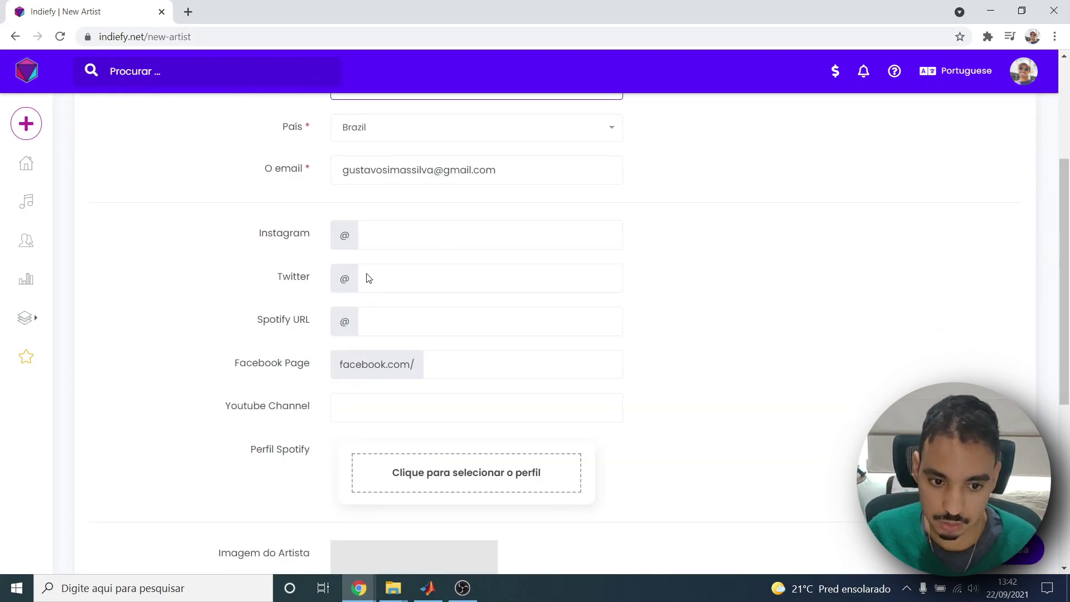
pyautogui.scroll(3, 362, 275)
pyautogui.scroll(-4, 385, 281)
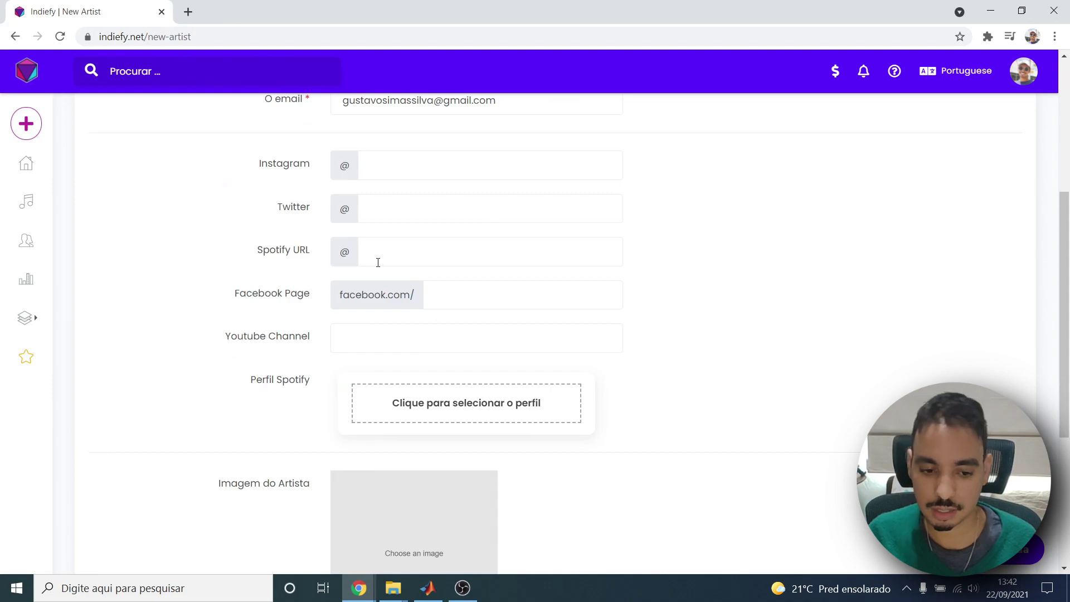
pyautogui.scroll(-1, 378, 263)
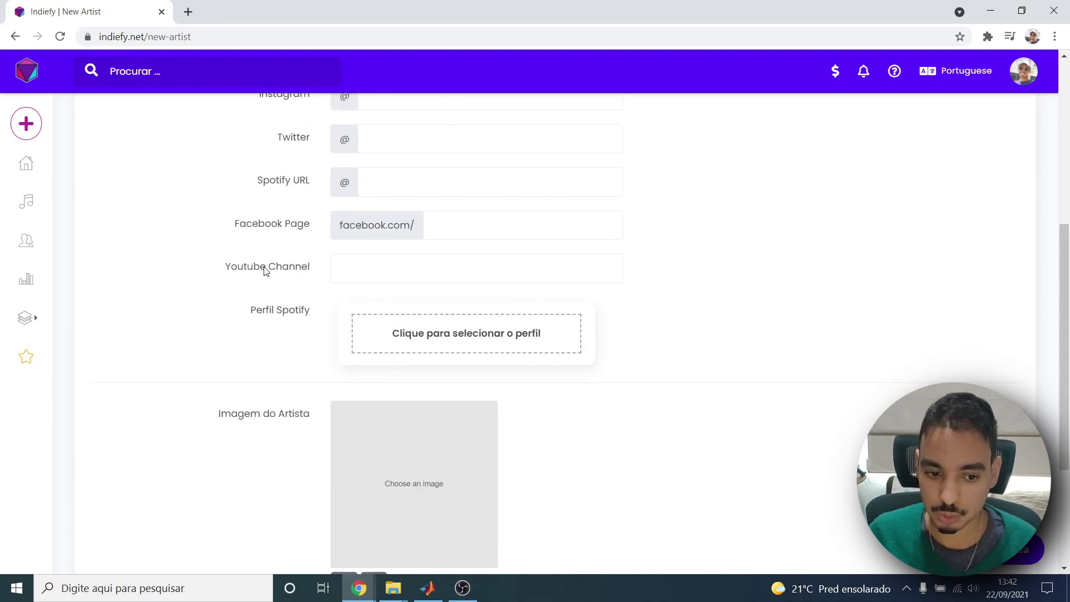
pyautogui.scroll(-2, 457, 369)
pyautogui.scroll(-1, 435, 354)
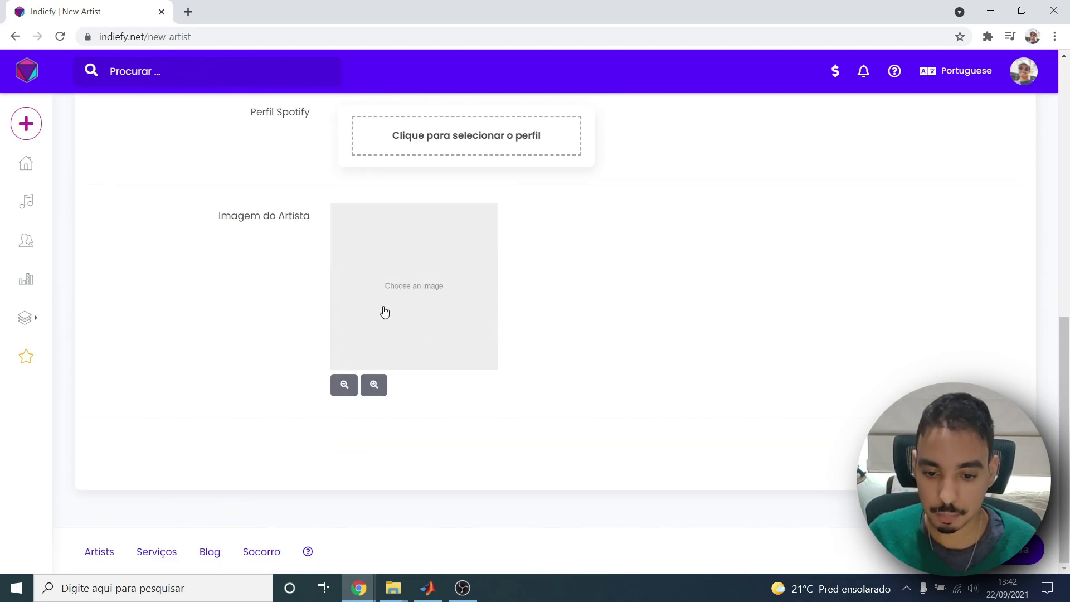
pyautogui.scroll(8, 347, 273)
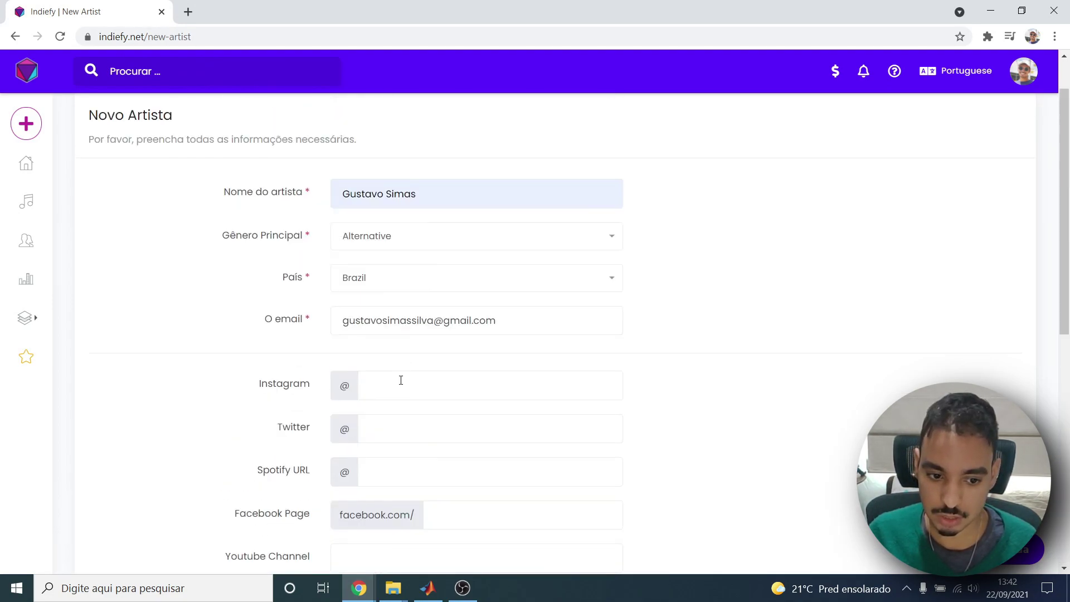
# Enter the artist's Instagram handle and submit the form to create the artist.
pyautogui.click(401, 380)
pyautogui.scroll(-5, 359, 365)
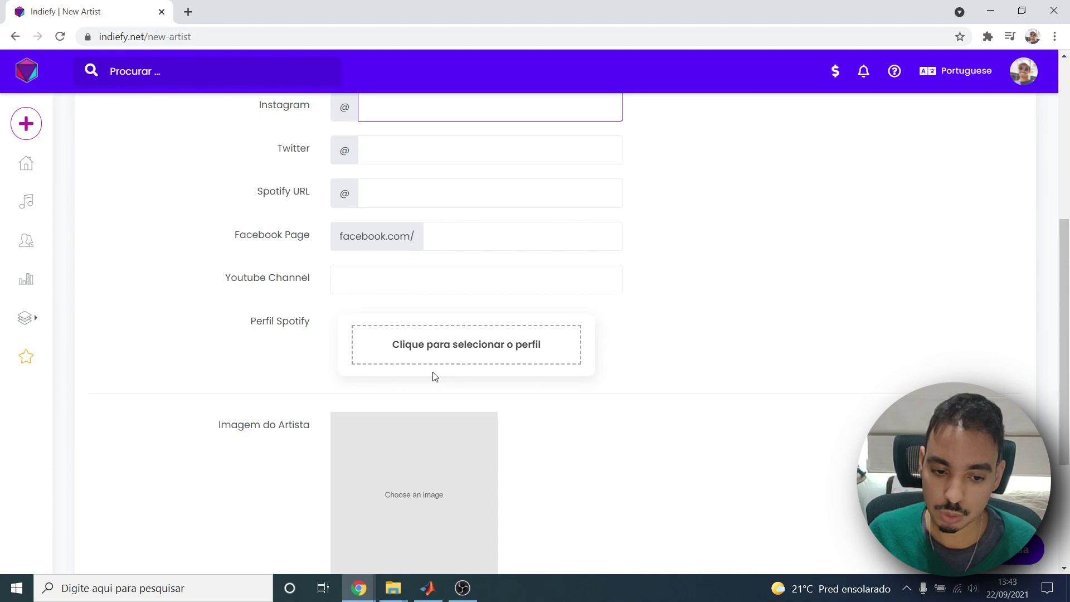
pyautogui.scroll(-3, 437, 380)
pyautogui.click(1020, 550)
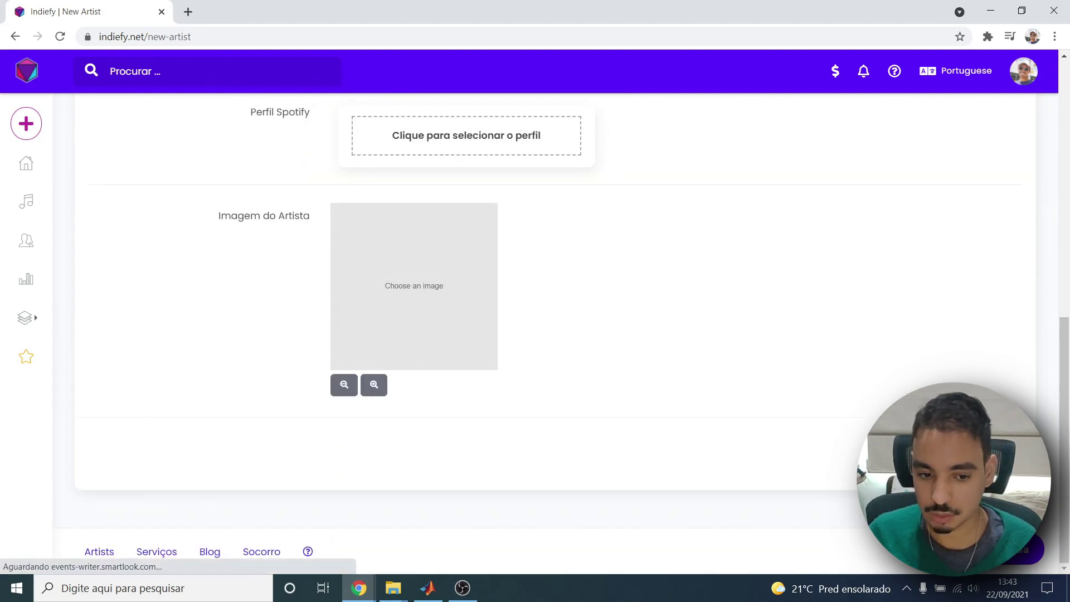
pyautogui.scroll(-2, 405, 351)
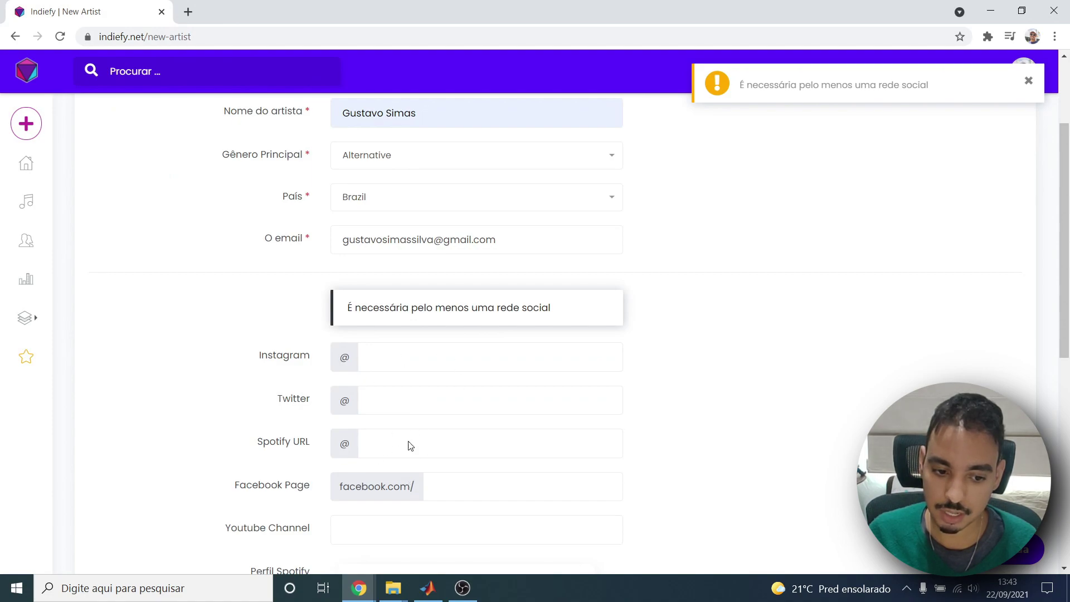
pyautogui.click(402, 361)
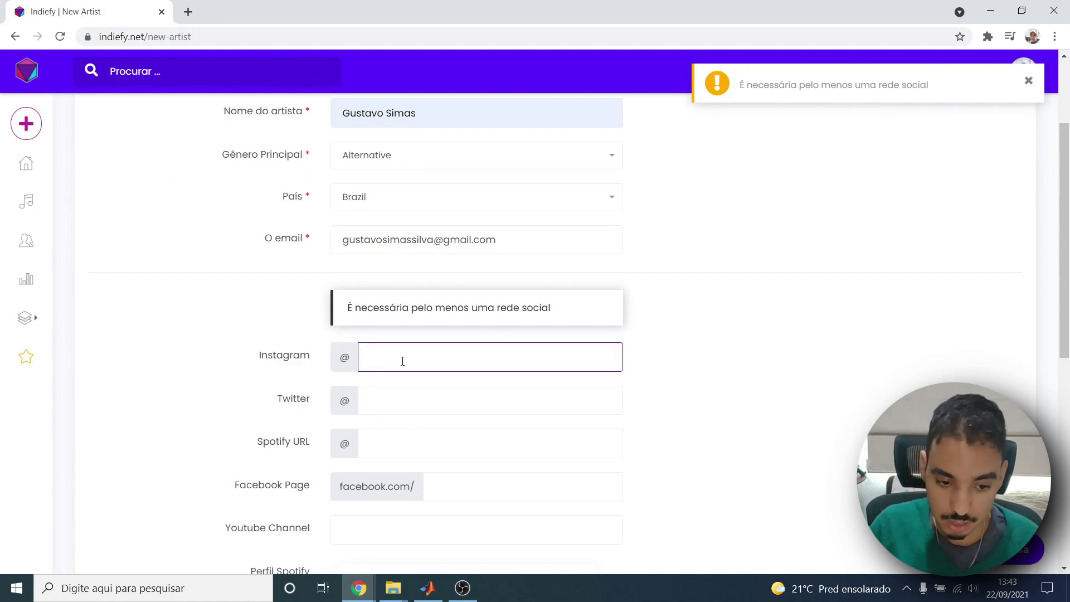
pyautogui.write('INSTAG')
pyautogui.press('BackSpace')
pyautogui.press('BackSpace')
pyautogui.write('tudoemsimas')
pyautogui.scroll(-7, 741, 225)
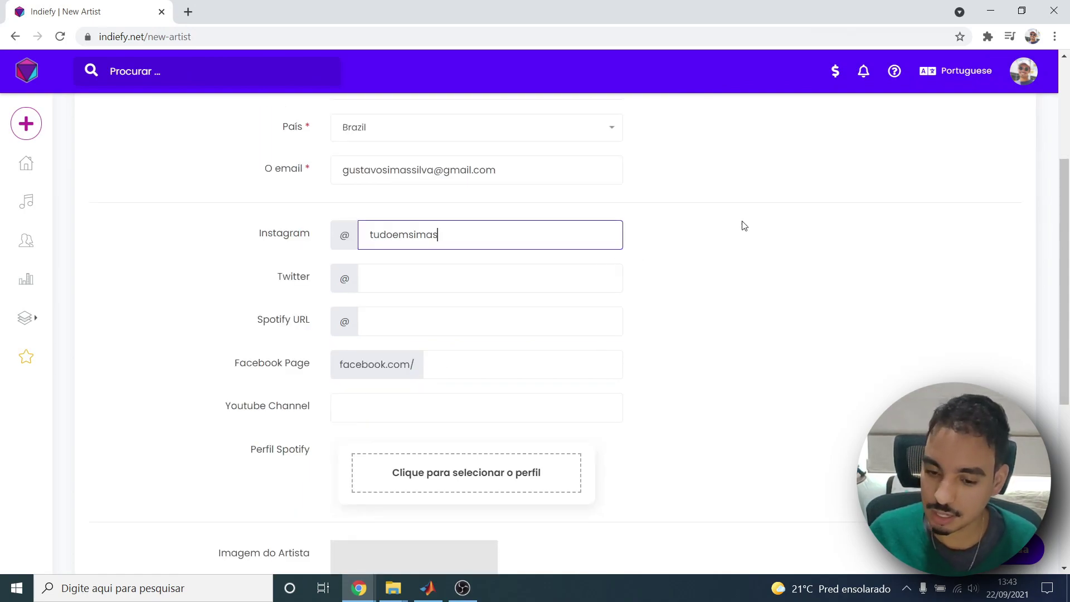
pyautogui.press('Return')
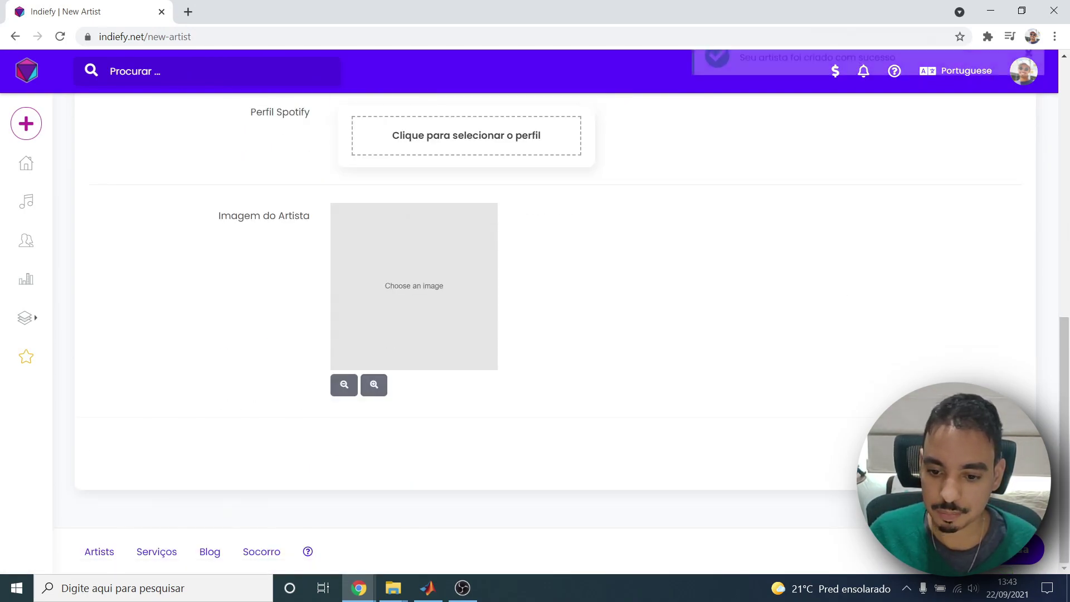
pyautogui.scroll(5, 513, 342)
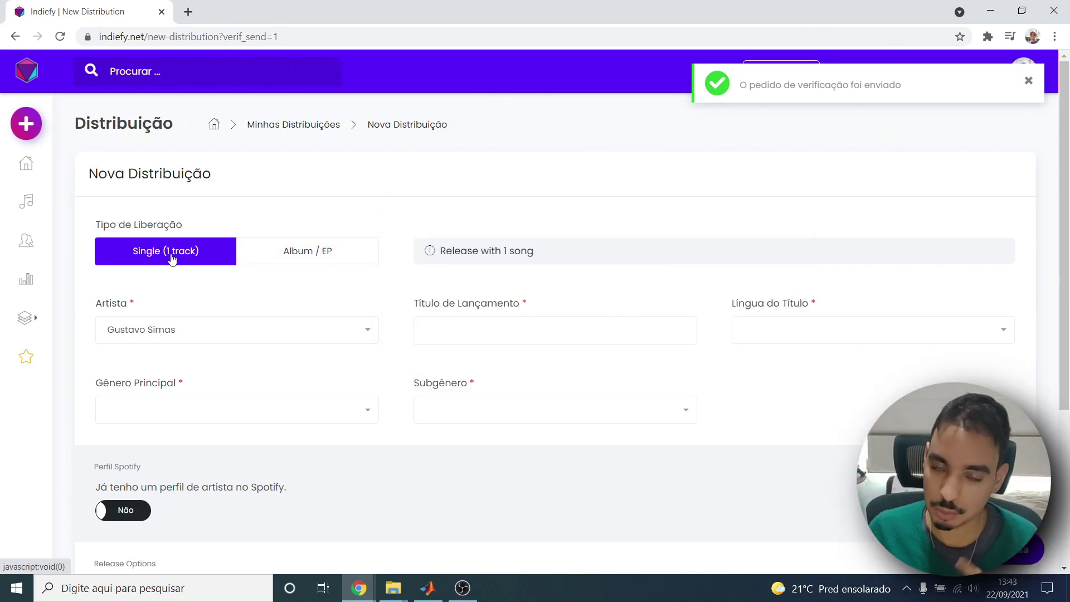
# Make the release a one-track Single titled 'O Sono É Bom Pois Despertamos Dele'.
pyautogui.click(280, 252)
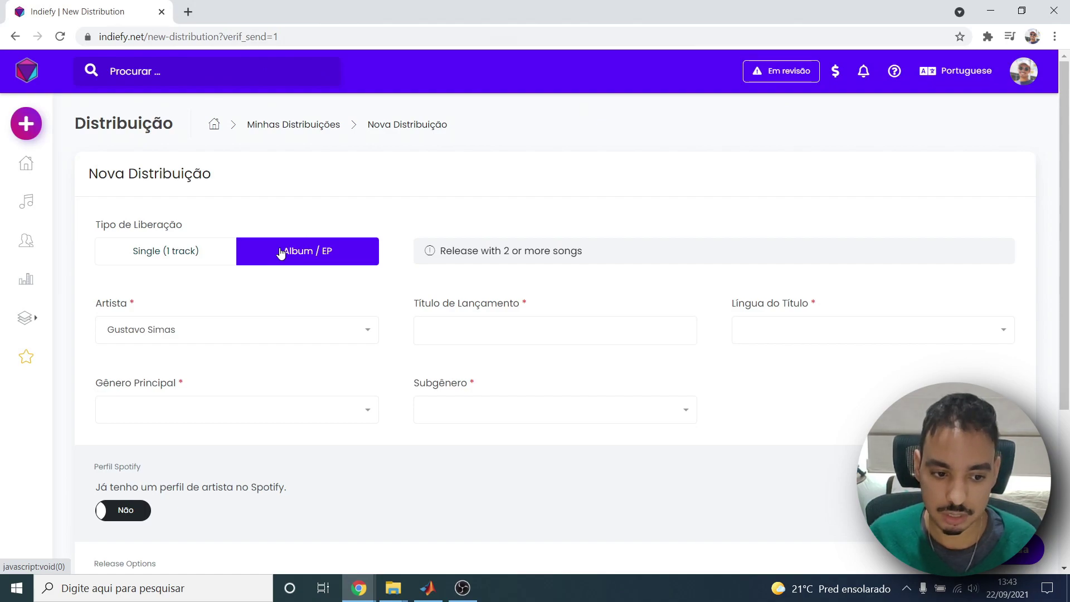
pyautogui.click(166, 249)
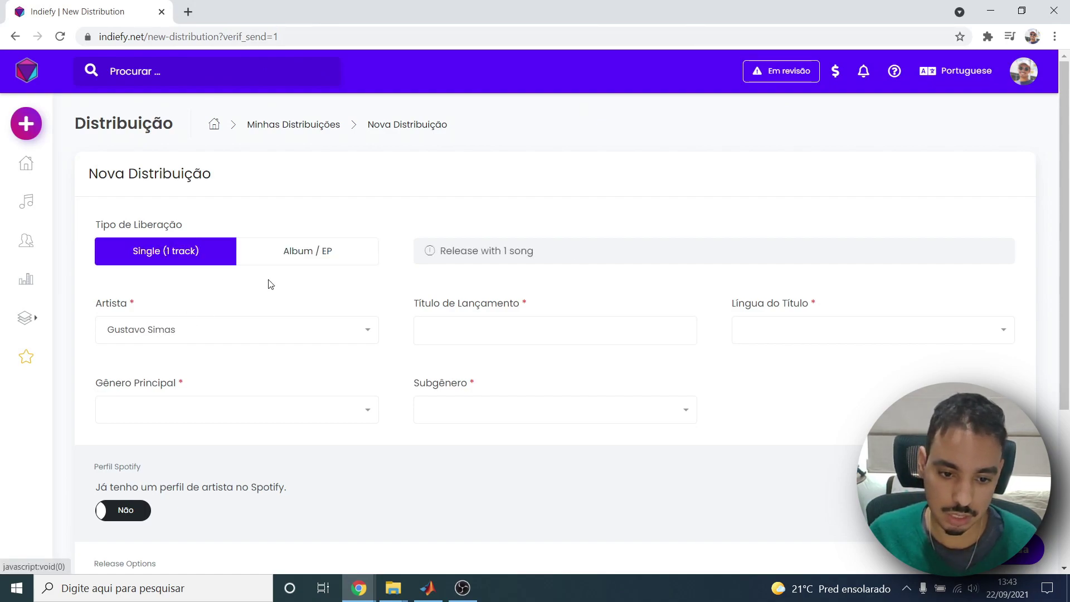
pyautogui.click(431, 326)
pyautogui.write('O Sono É Bom P')
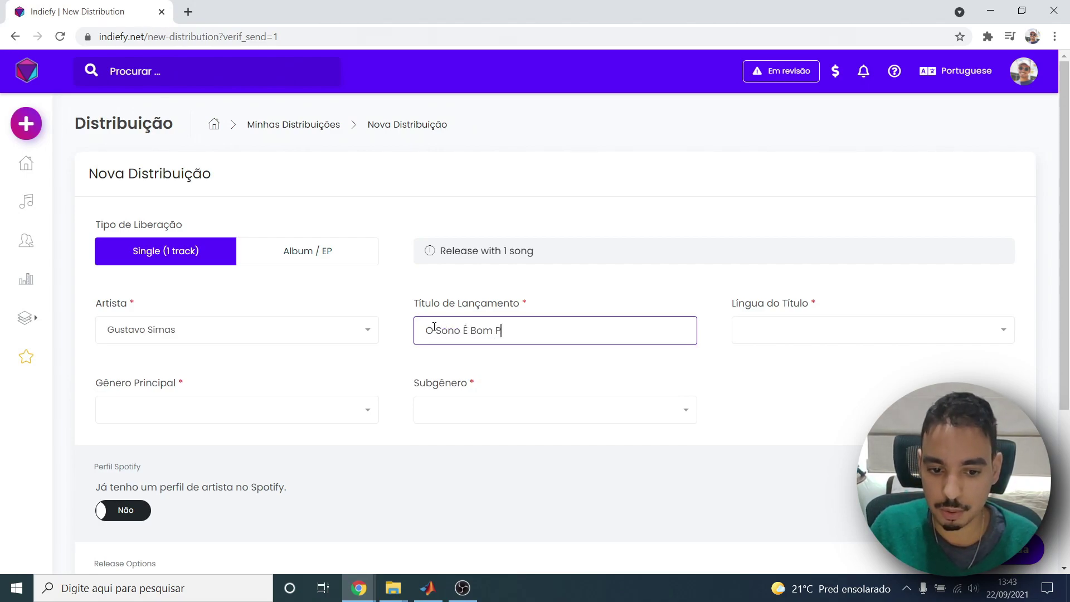
pyautogui.write('ois Despertamos Dele')
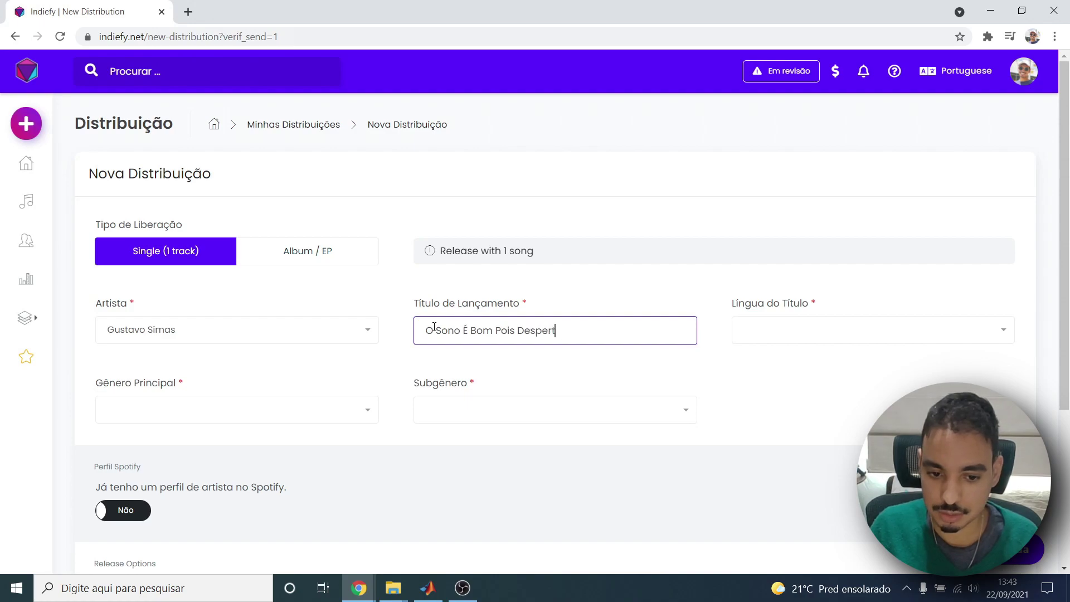
# Set the title language (Língua do Título) to Portuguese.
pyautogui.click(754, 337)
pyautogui.click(692, 308)
pyautogui.click(850, 341)
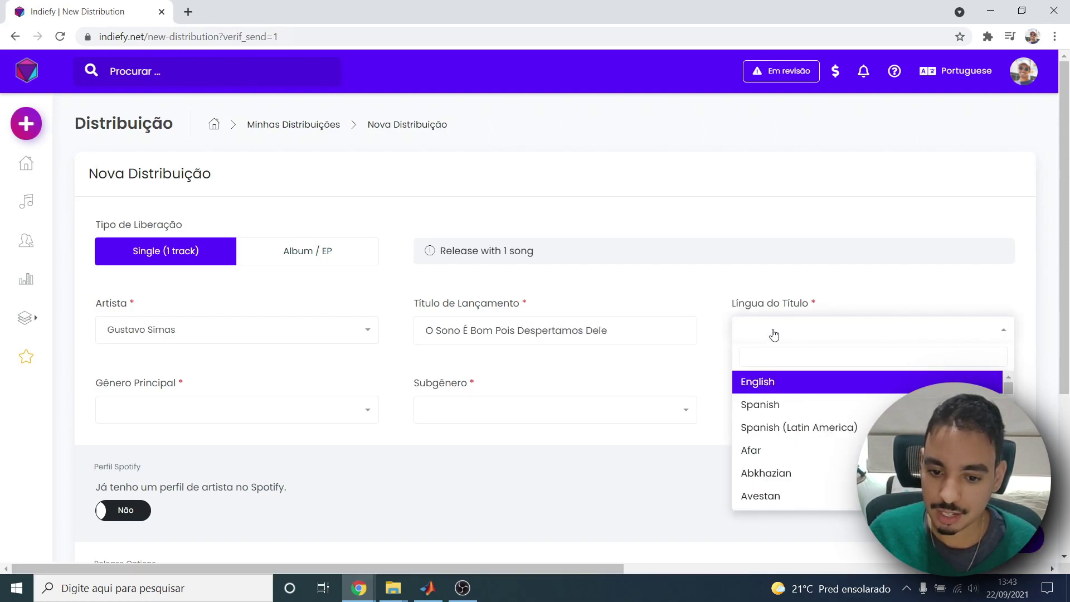
pyautogui.write('por')
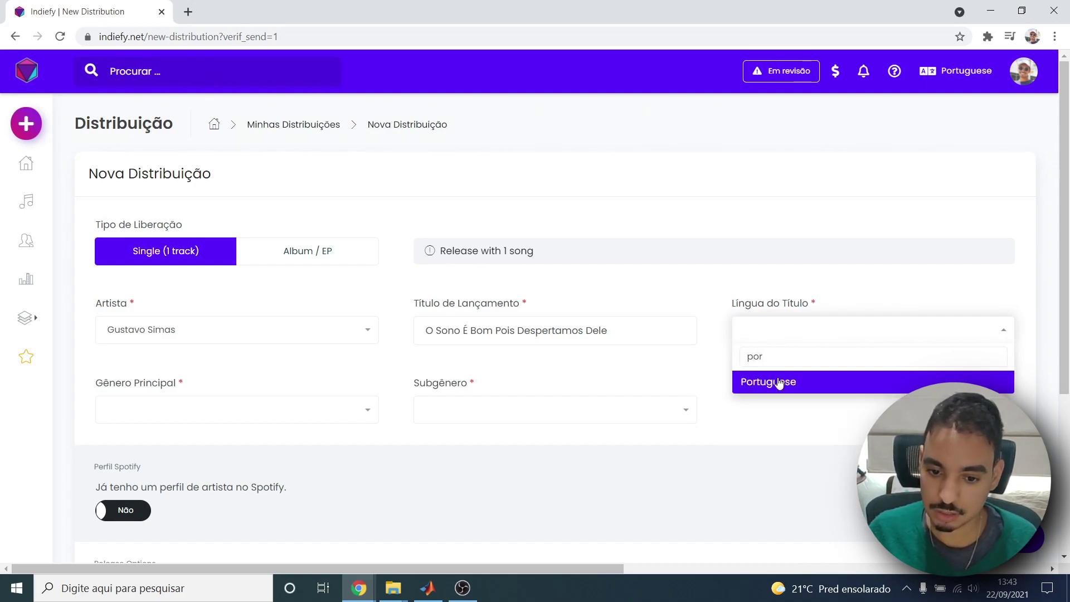
pyautogui.click(779, 384)
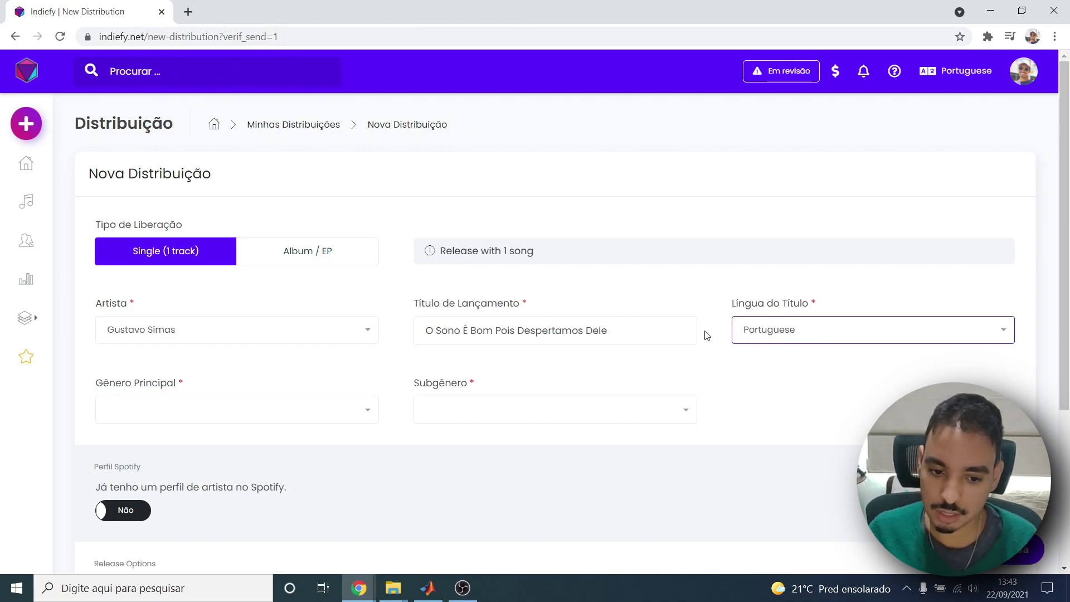
pyautogui.moveTo(627, 342); pyautogui.dragTo(329, 346)
pyautogui.click(469, 326)
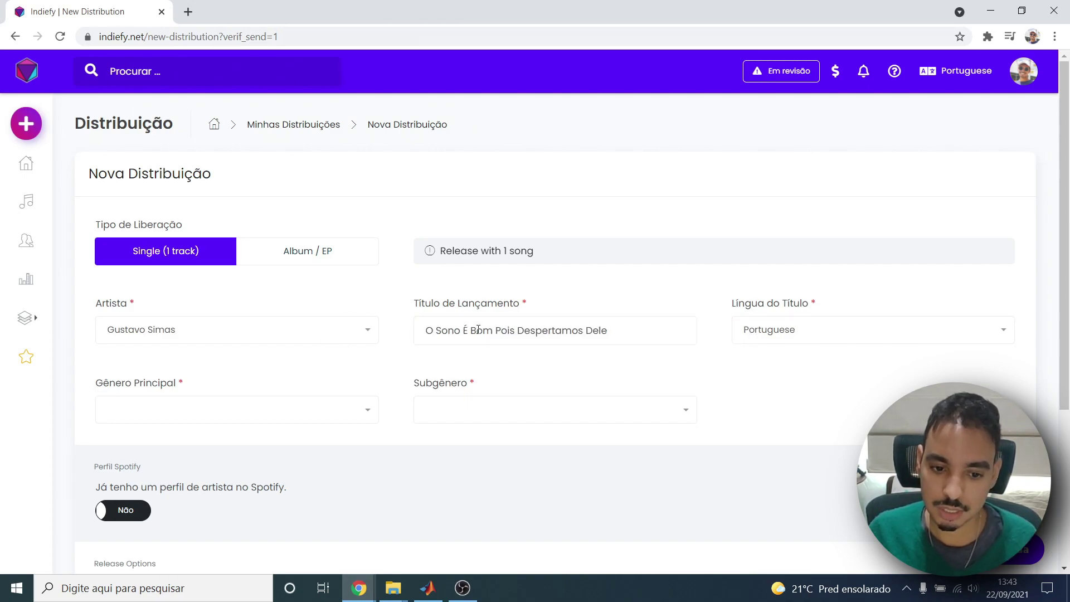
pyautogui.scroll(-1, 331, 402)
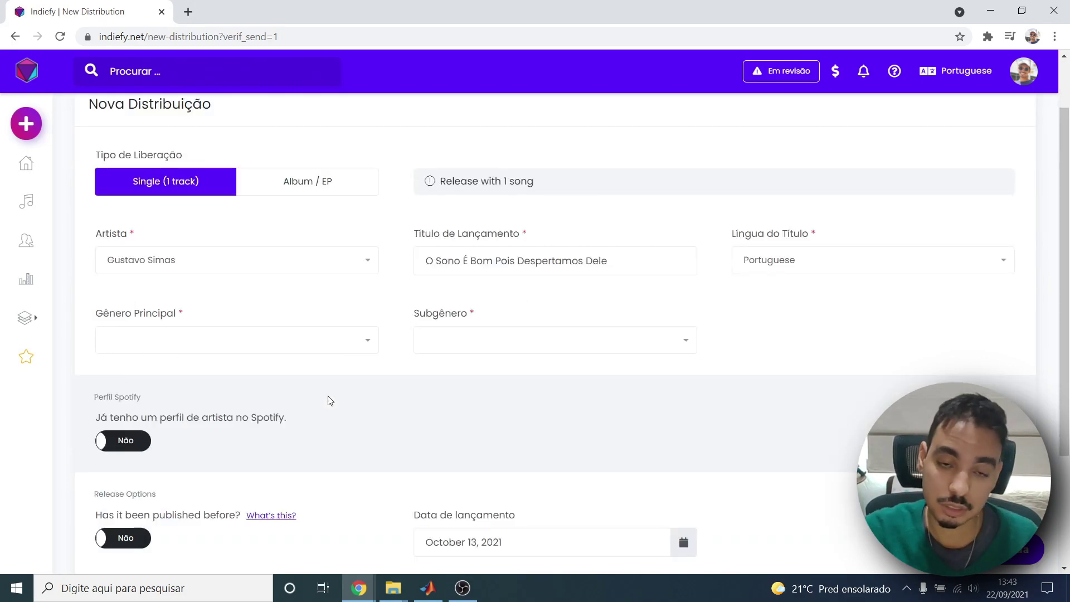
# Initially pick Alternative as main genre and Instrumental as subgenre.
pyautogui.click(295, 337)
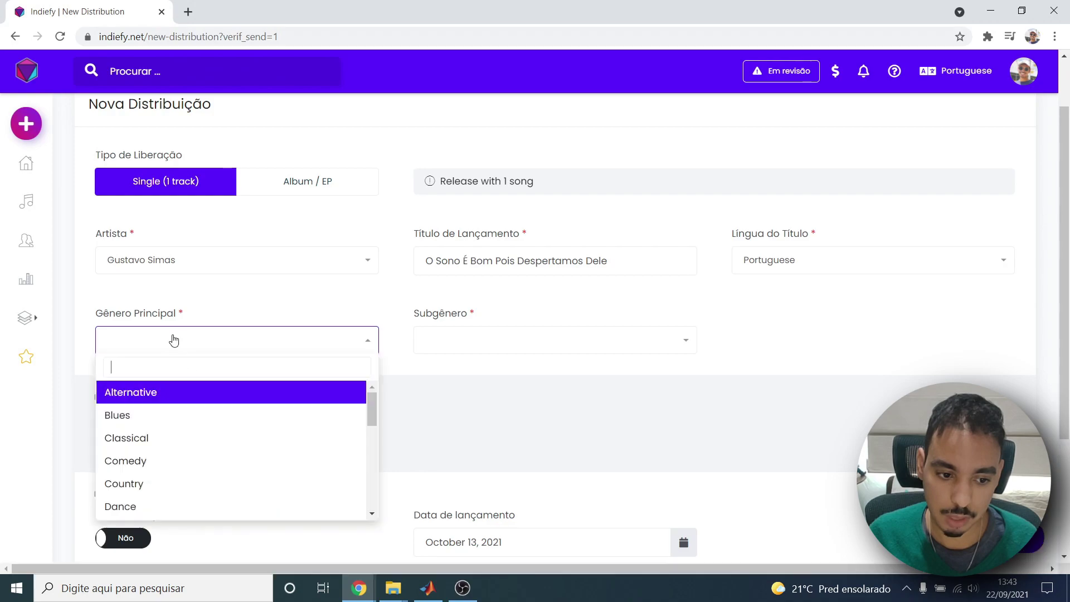
pyautogui.scroll(-5, 155, 433)
pyautogui.scroll(5, 155, 433)
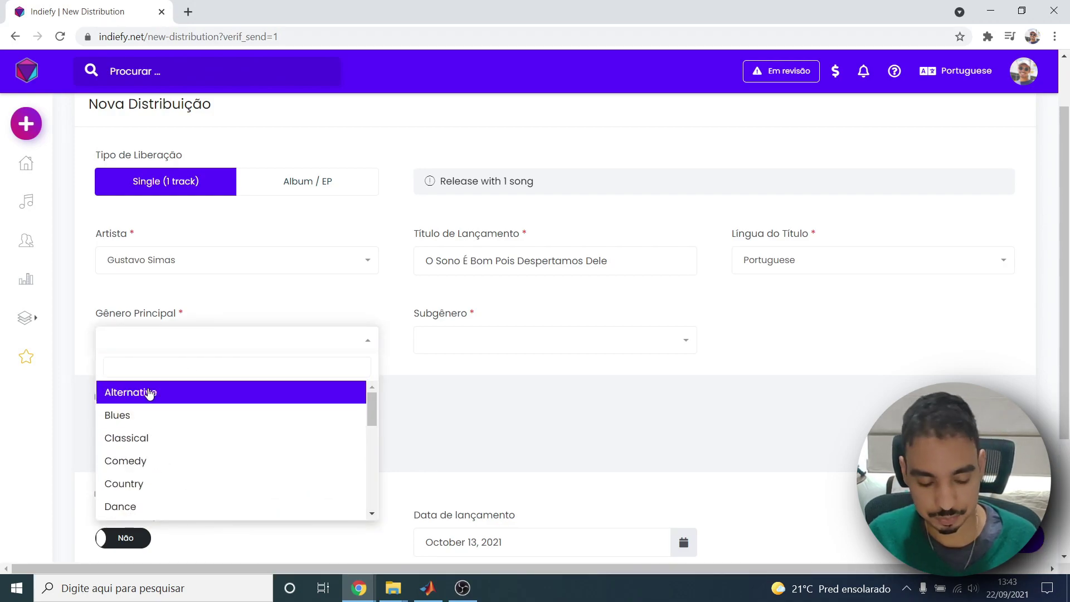
pyautogui.click(148, 393)
pyautogui.click(463, 341)
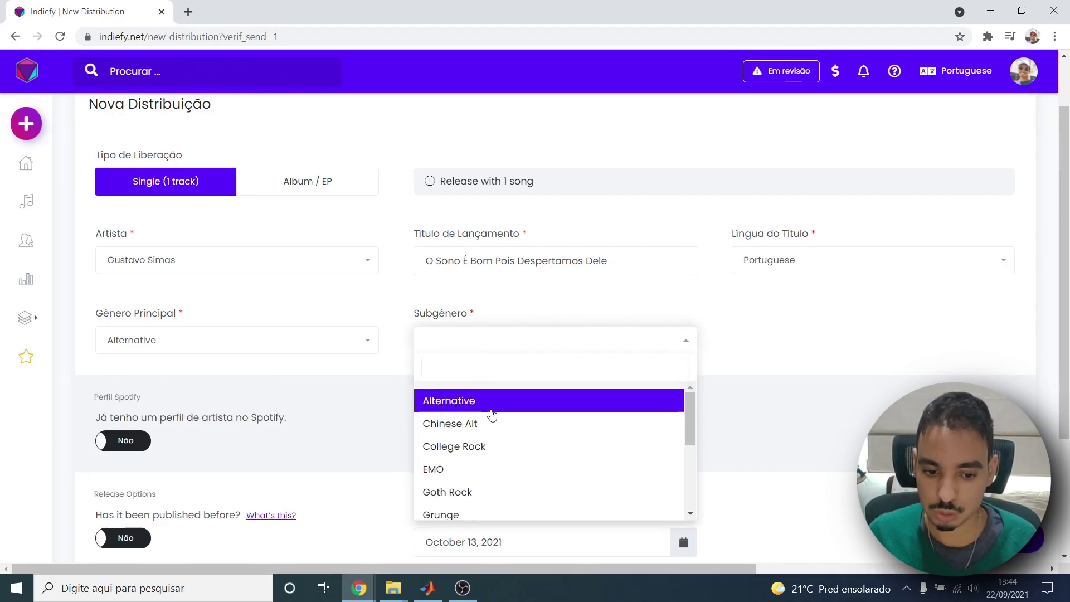
pyautogui.scroll(-3, 490, 424)
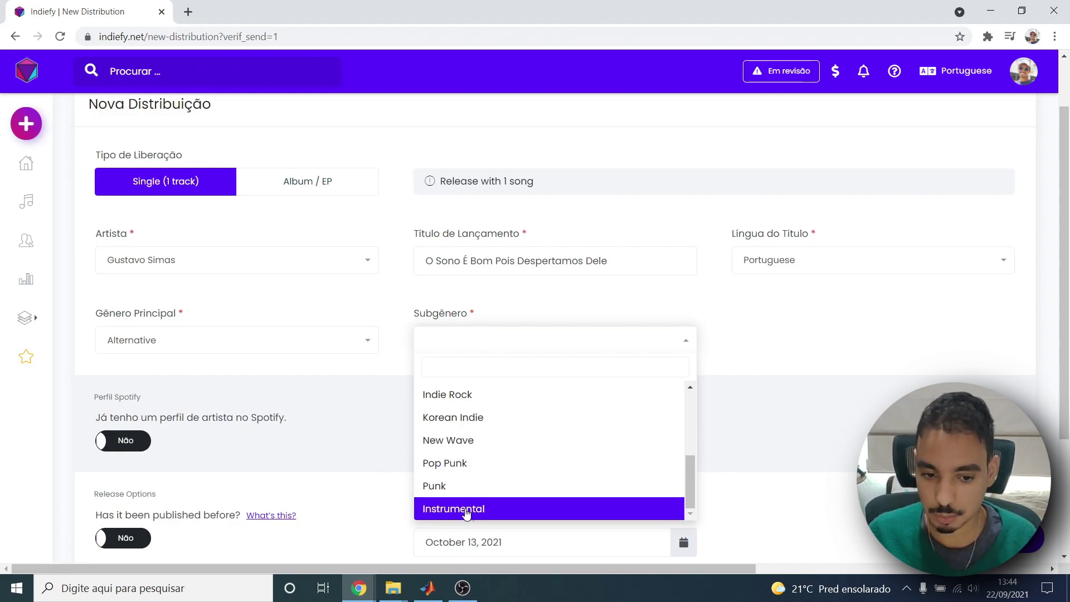
pyautogui.click(466, 509)
pyautogui.click(465, 341)
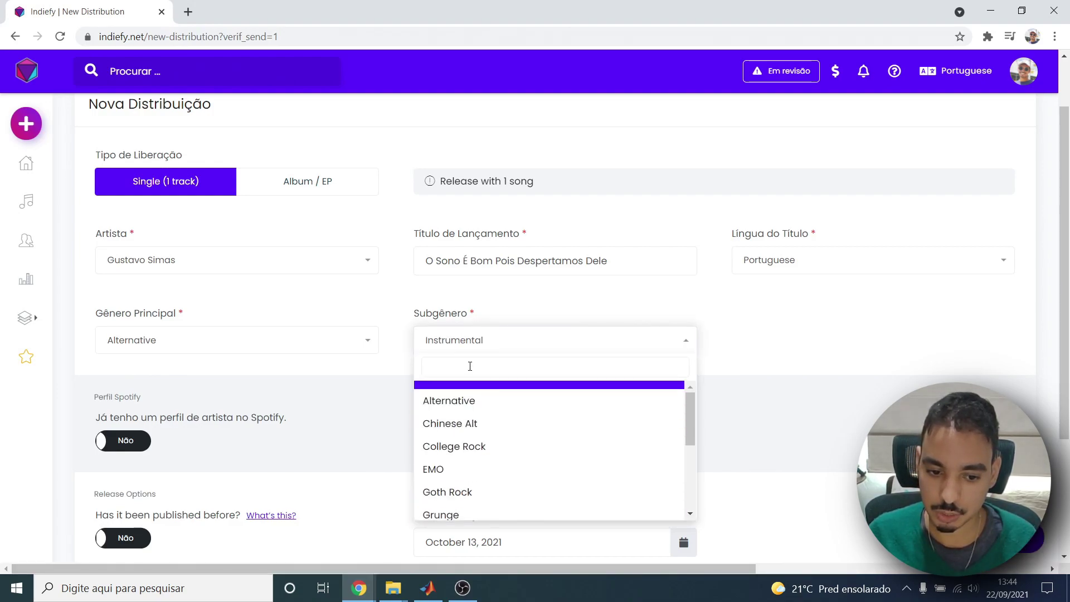
pyautogui.write('spo')
pyautogui.press('BackSpace')
pyautogui.press('BackSpace')
pyautogui.press('BackSpace')
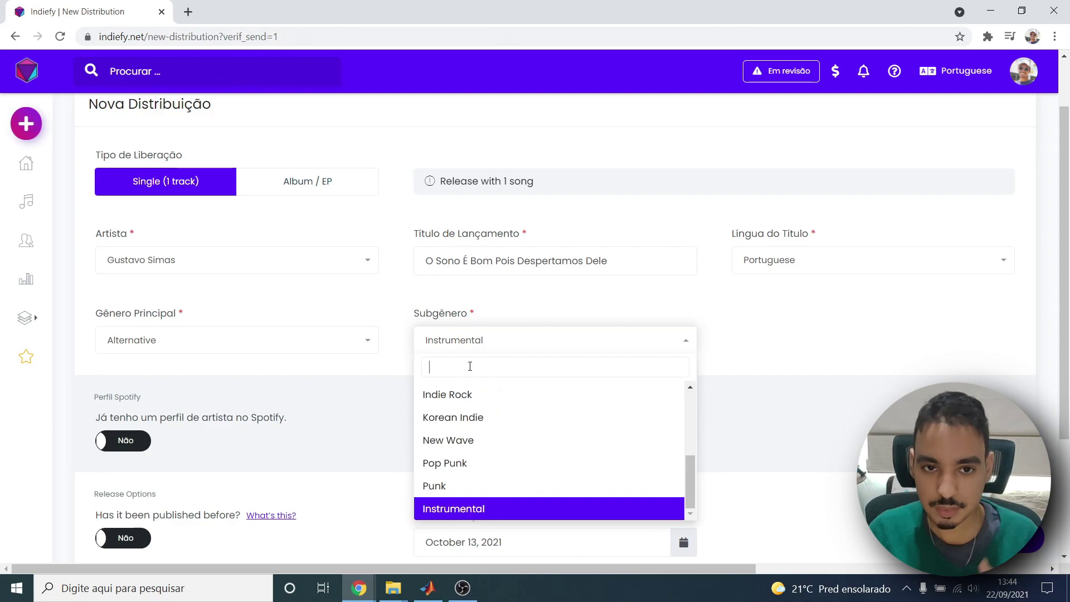
# Change both the main genre and the subgenre to Spoken Word.
pyautogui.click(314, 348)
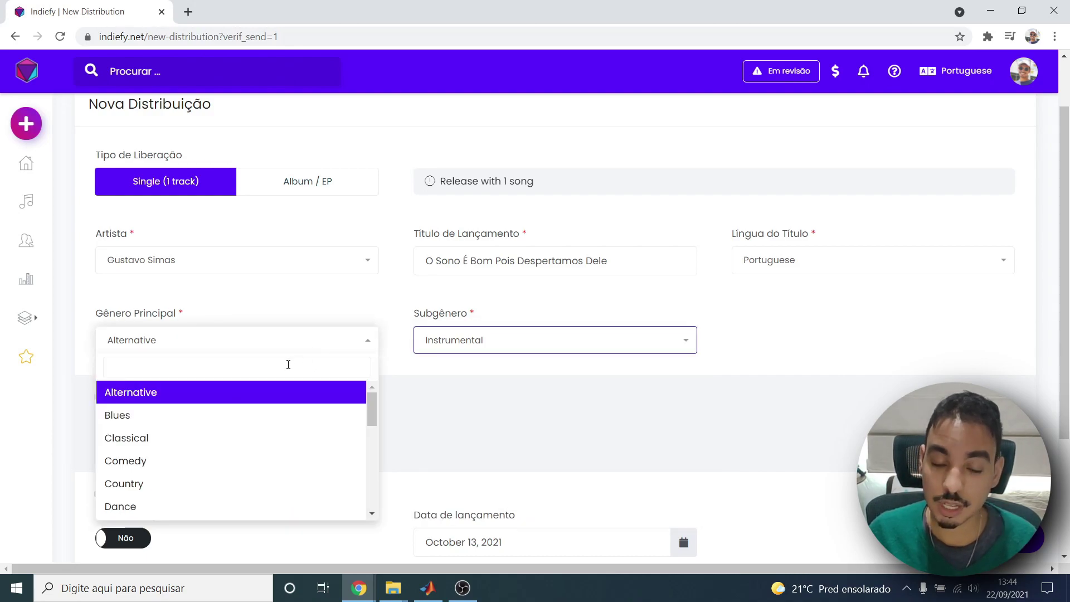
pyautogui.write('spo')
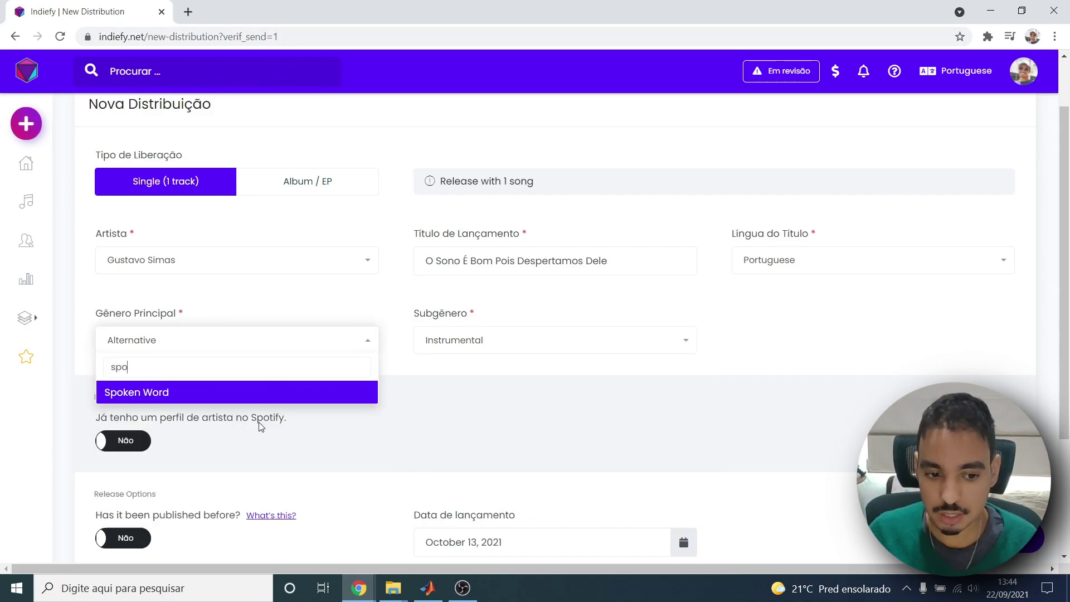
pyautogui.click(286, 400)
pyautogui.click(476, 348)
pyautogui.write('spo')
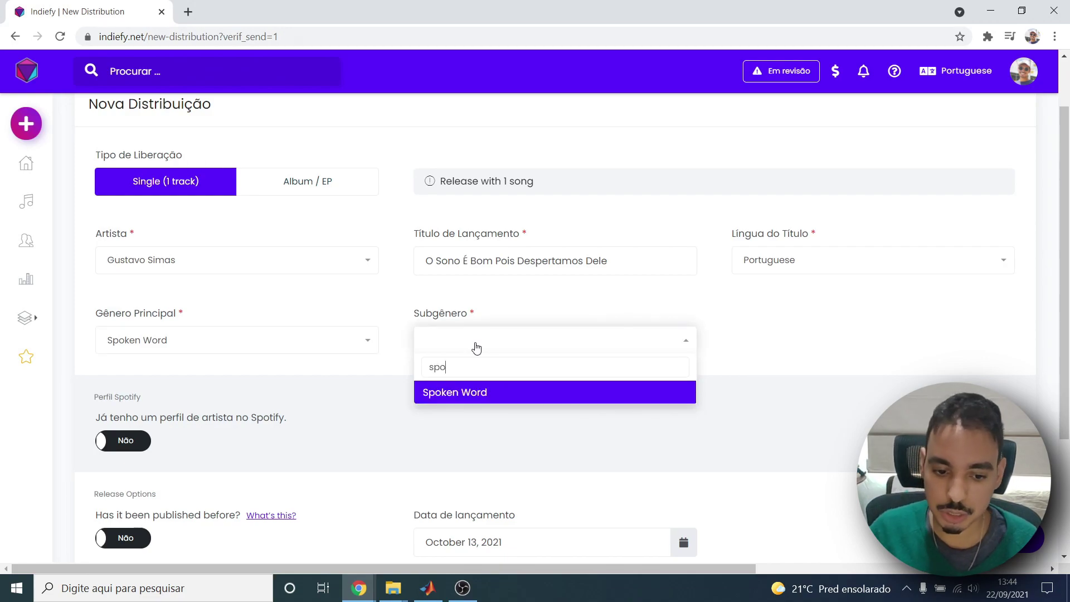
pyautogui.click(458, 394)
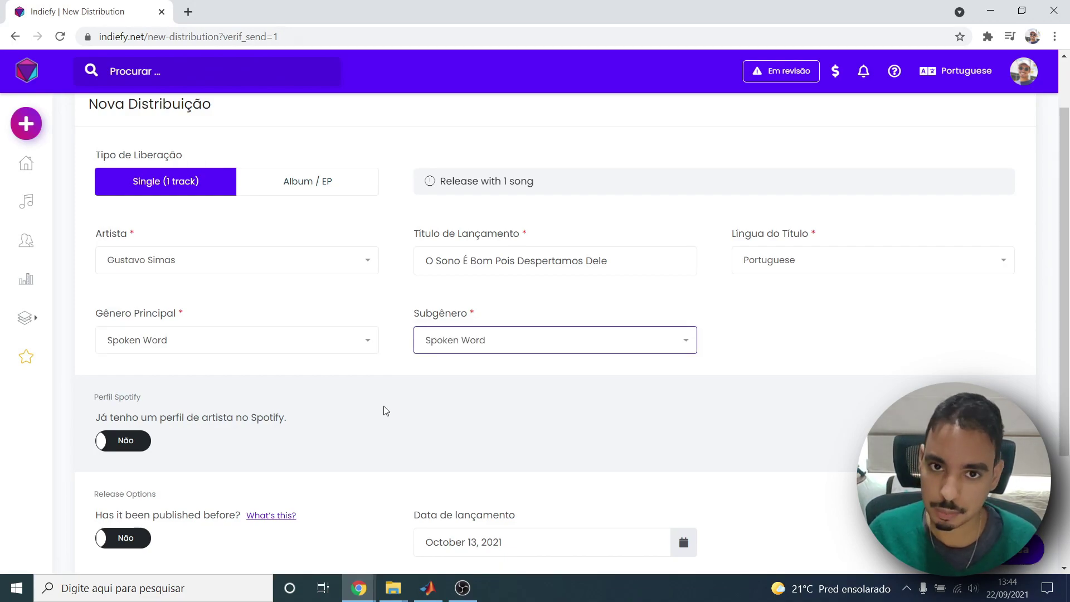
pyautogui.scroll(-1, 195, 449)
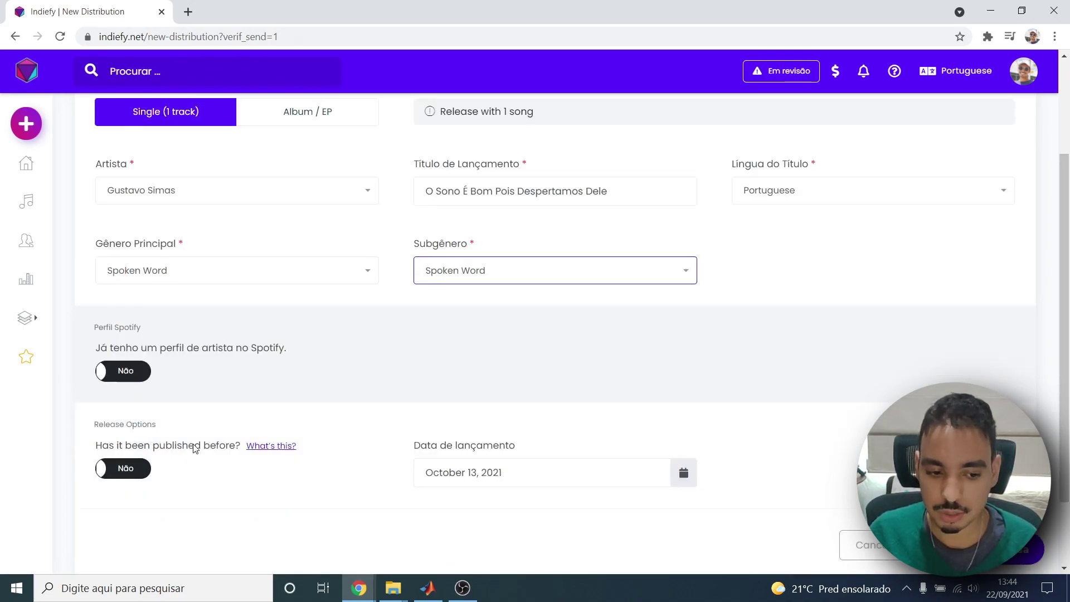
# Link the release to the artist's existing Spotify profile.
pyautogui.click(119, 372)
pyautogui.click(497, 363)
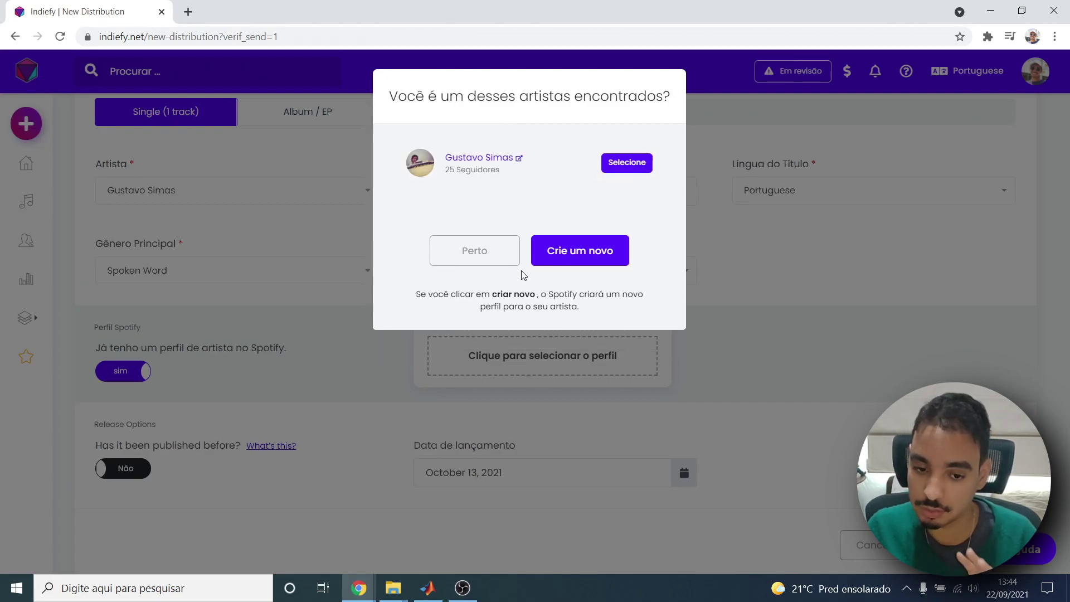
pyautogui.click(607, 257)
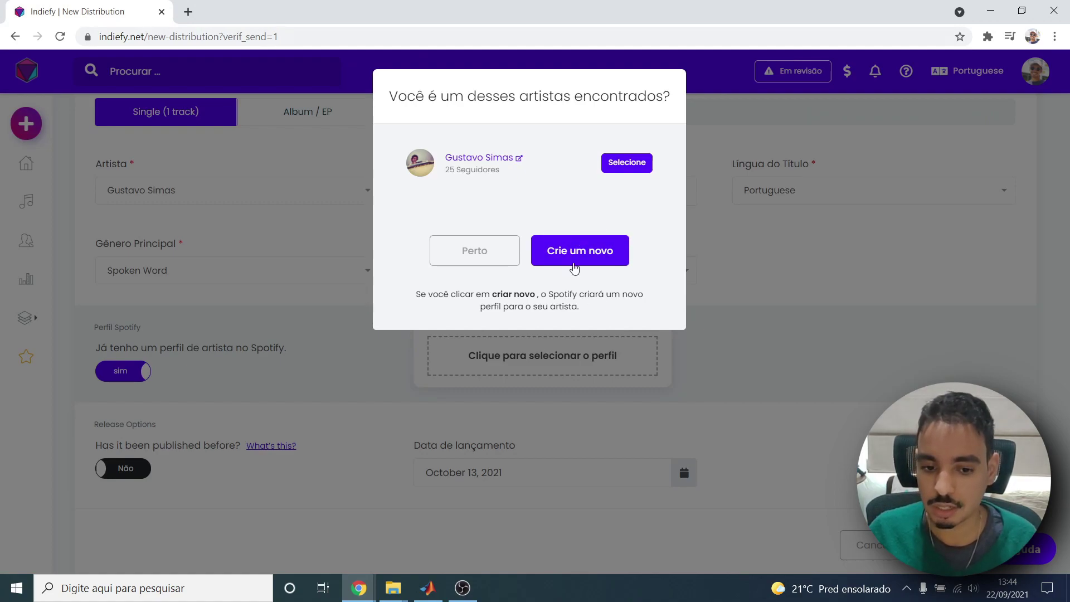
pyautogui.click(628, 165)
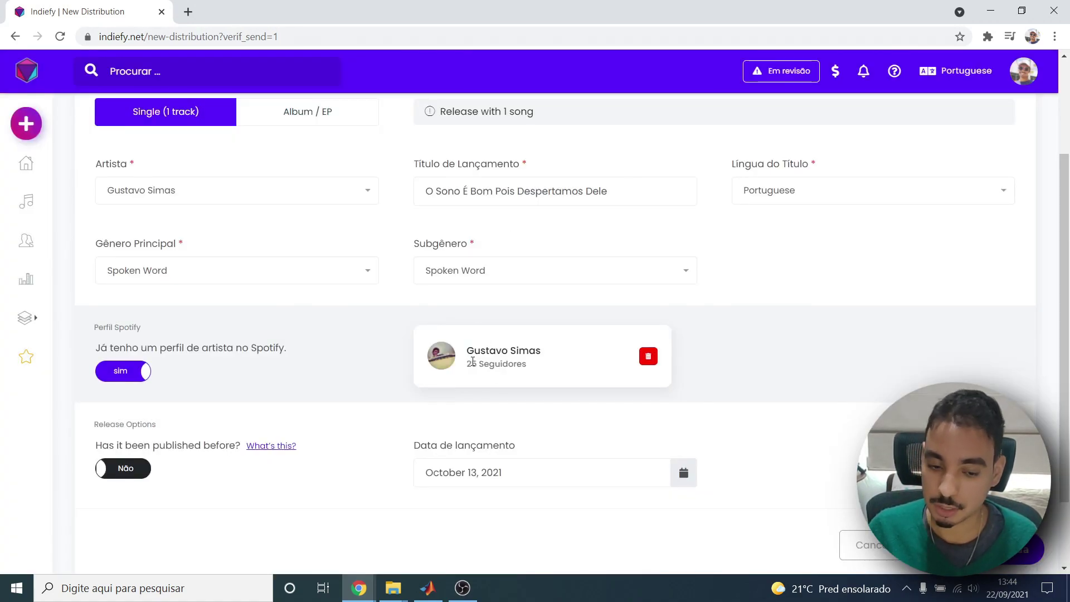
pyautogui.scroll(-2, 139, 391)
pyautogui.scroll(1, 139, 406)
# Mark the release as previously published, originally released September 22, 2021.
pyautogui.click(137, 449)
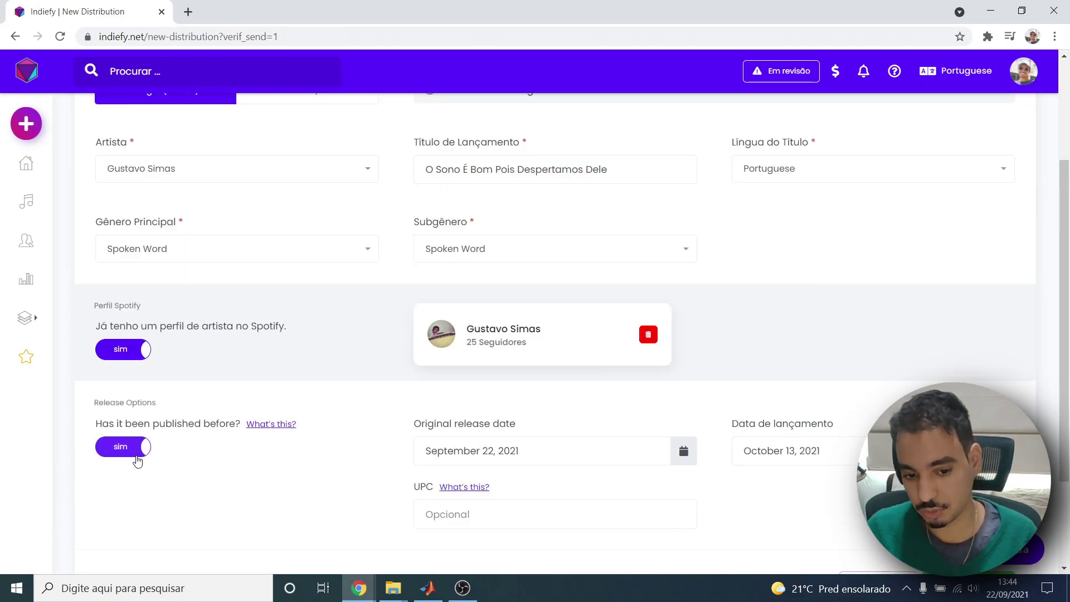
pyautogui.scroll(-1, 300, 399)
pyautogui.click(624, 373)
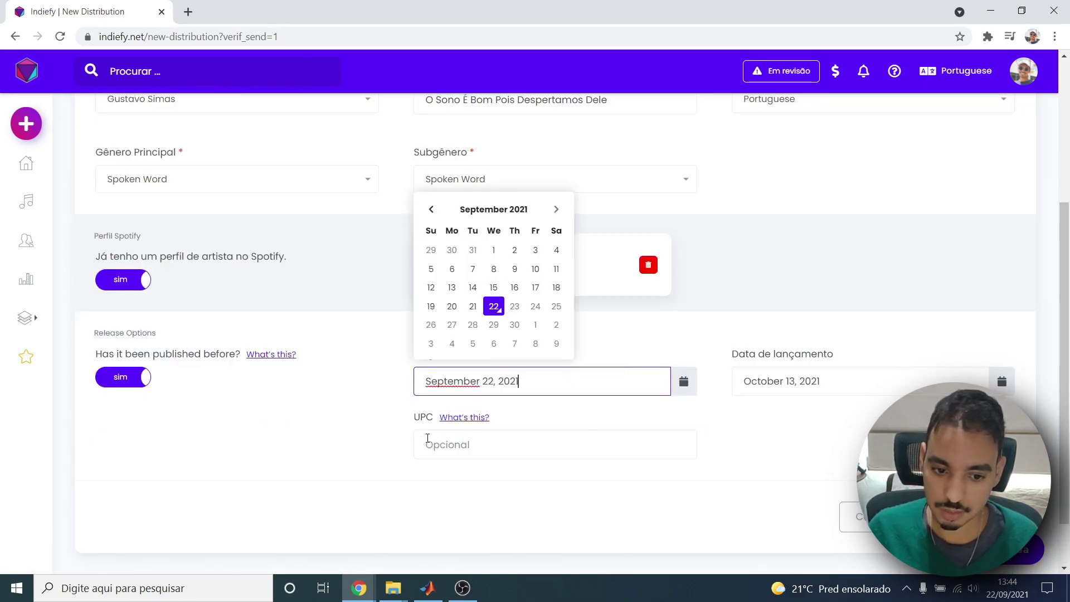
pyautogui.click(836, 393)
pyautogui.click(613, 385)
pyautogui.click(506, 443)
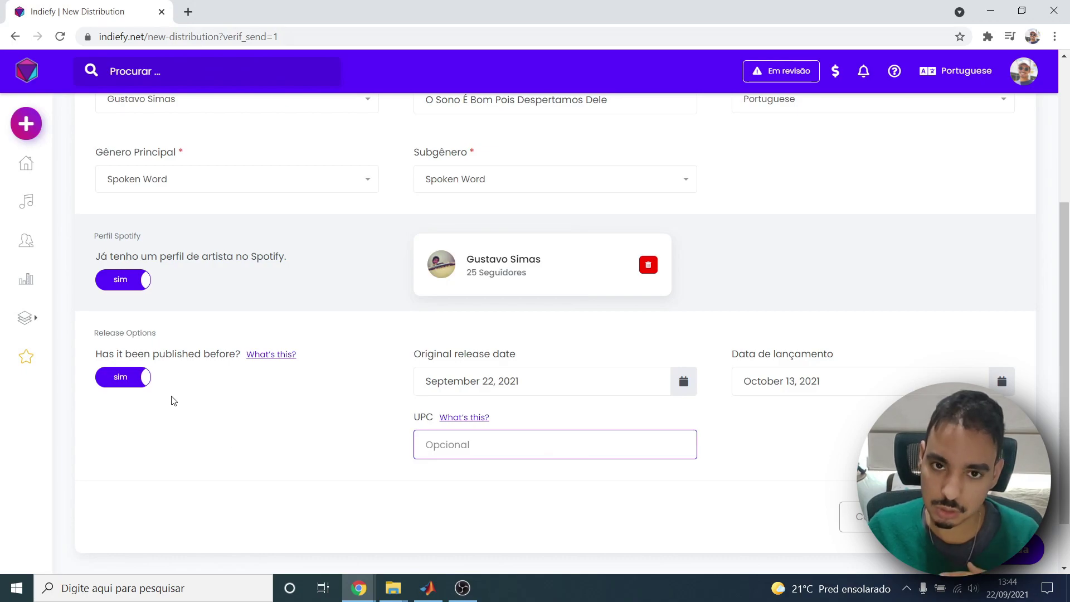
# Mark the release as never published before.
pyautogui.click(123, 377)
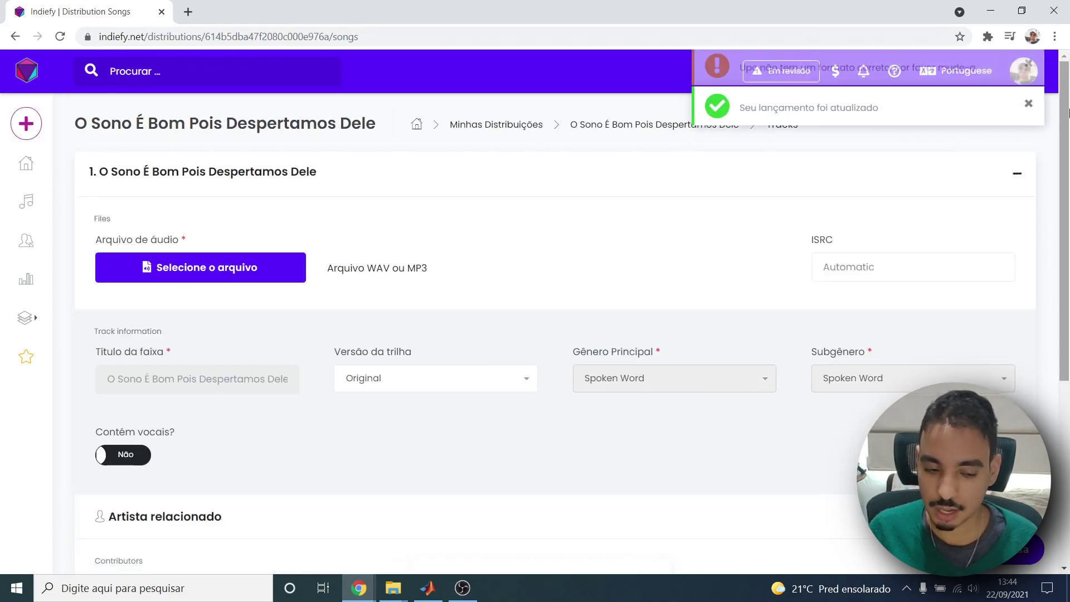
pyautogui.scroll(-3, 130, 199)
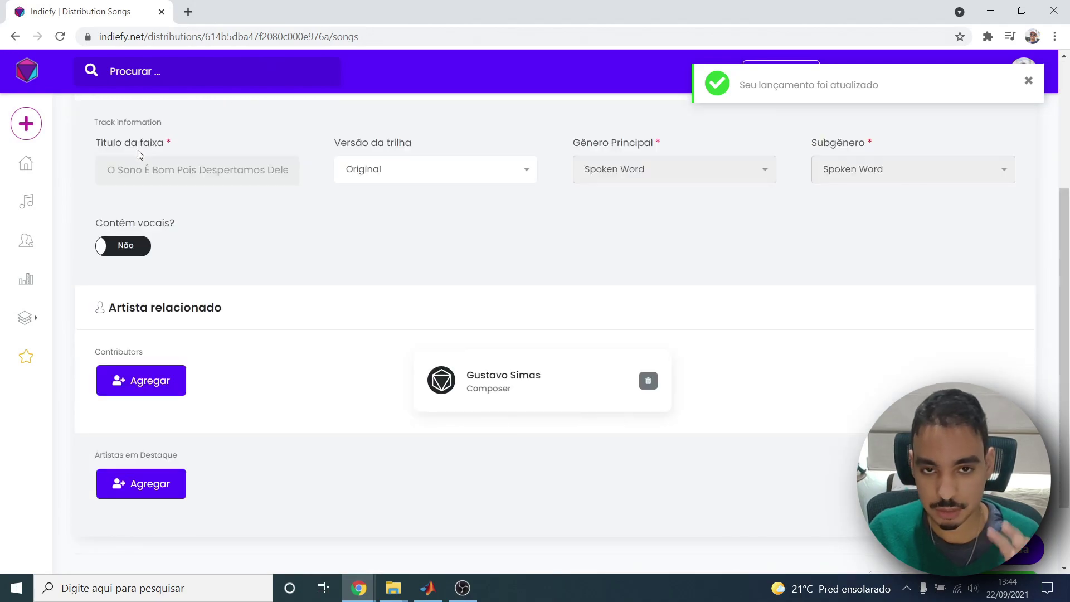
pyautogui.scroll(3, 139, 168)
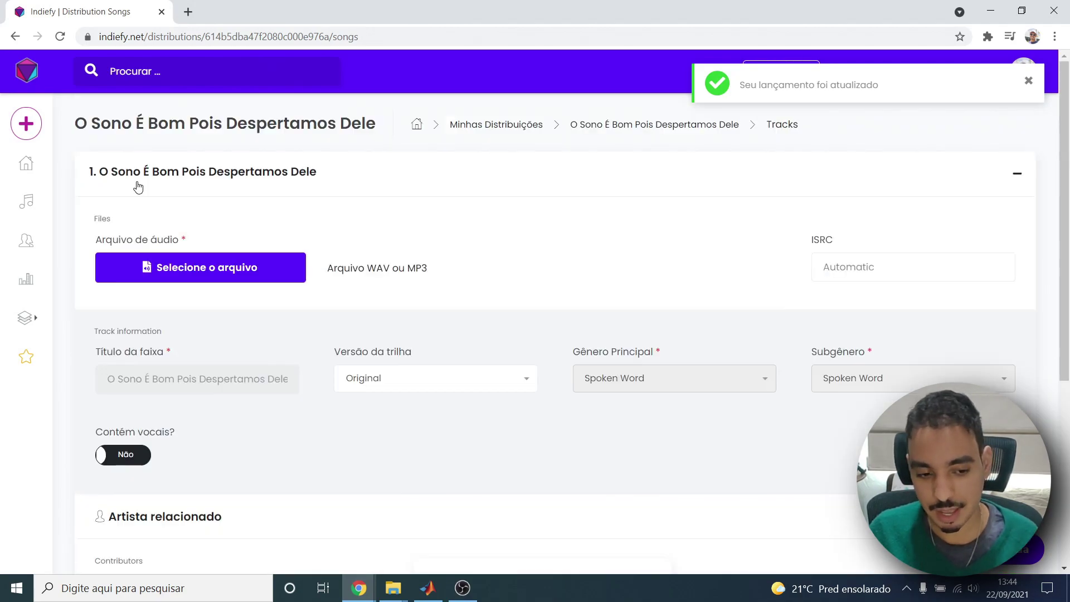
# Upload the SonoBom audio file and keep Original as the track version.
pyautogui.click(195, 276)
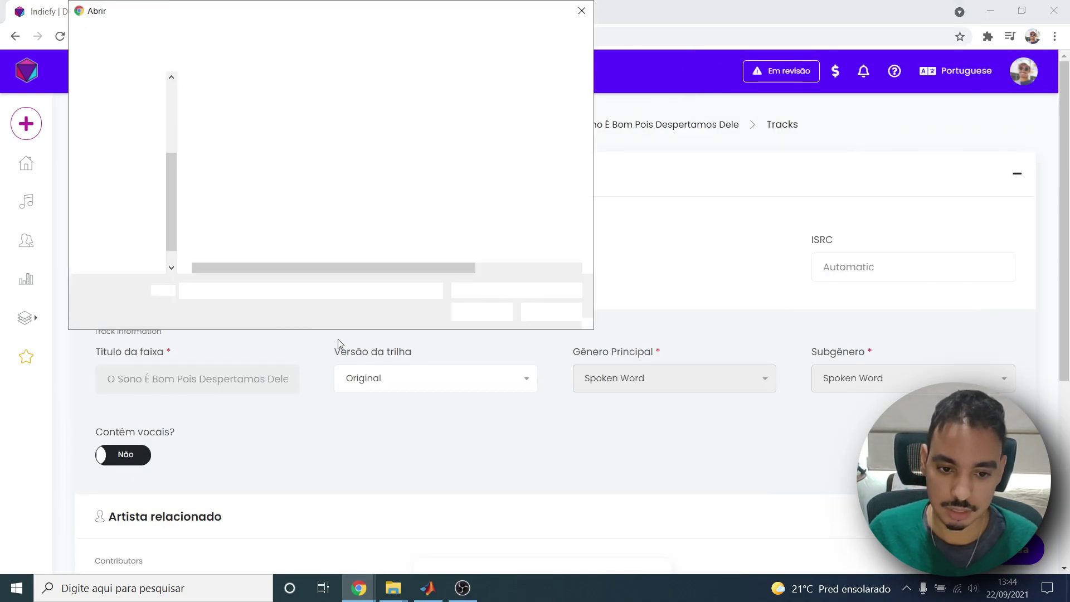
pyautogui.click(308, 136)
pyautogui.doubleClick(308, 136)
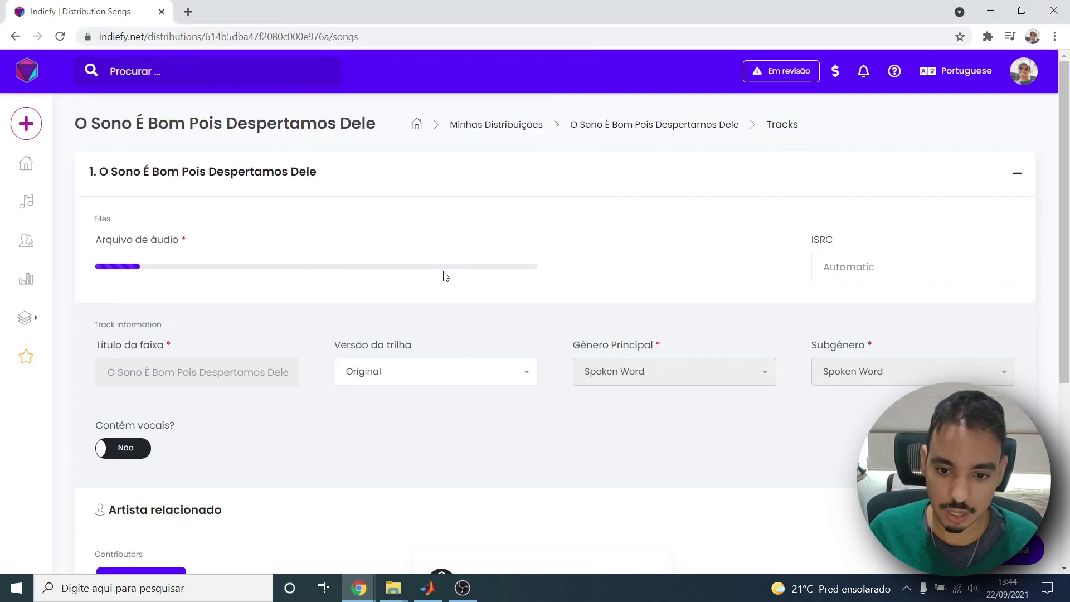
pyautogui.scroll(-4, 251, 337)
pyautogui.scroll(4, 247, 339)
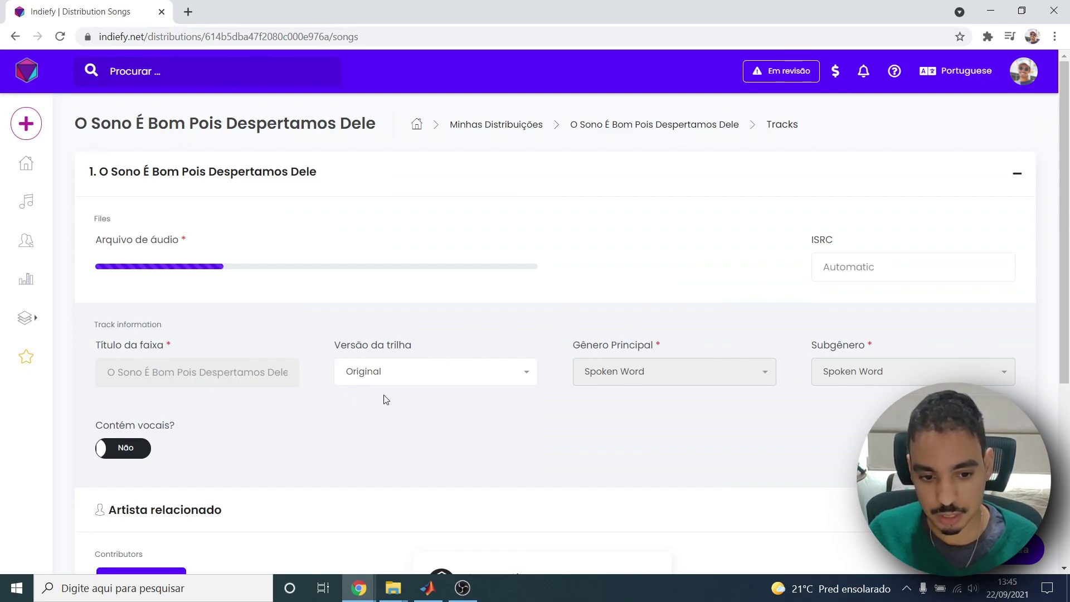
pyautogui.click(412, 380)
pyautogui.click(415, 427)
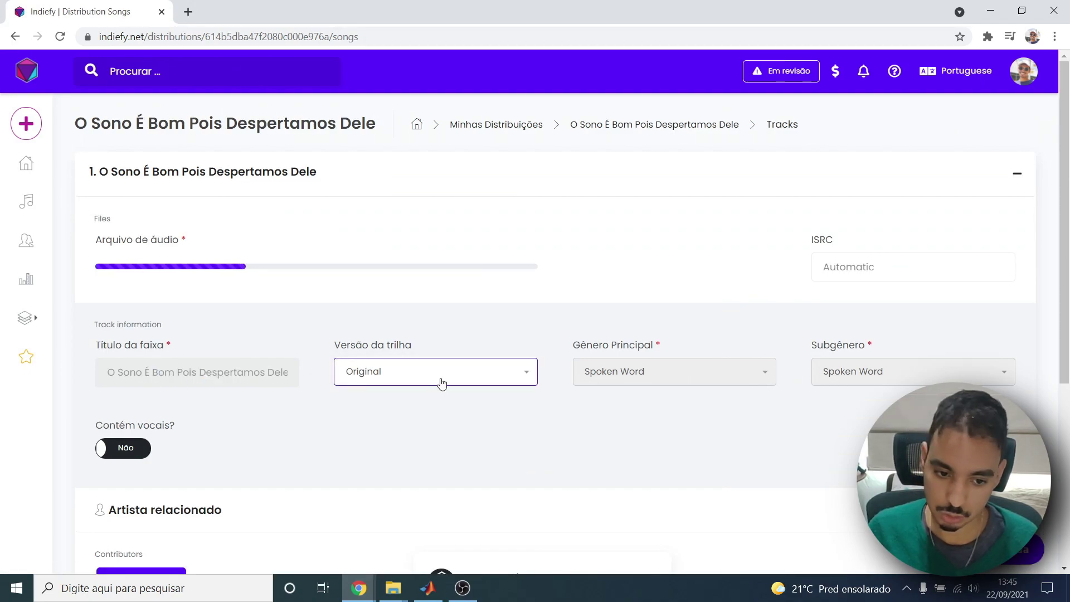
# Keep the Original version and mark the track as having vocals with Portuguese lyrics.
pyautogui.click(439, 382)
pyautogui.click(422, 422)
pyautogui.scroll(-3, 190, 345)
pyautogui.click(126, 312)
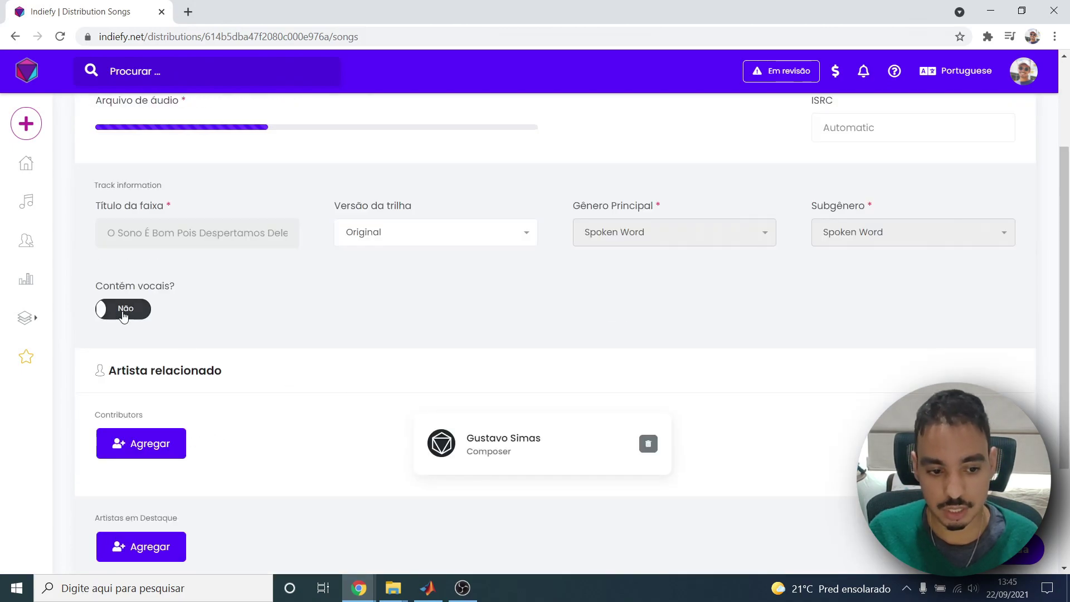
pyautogui.click(428, 325)
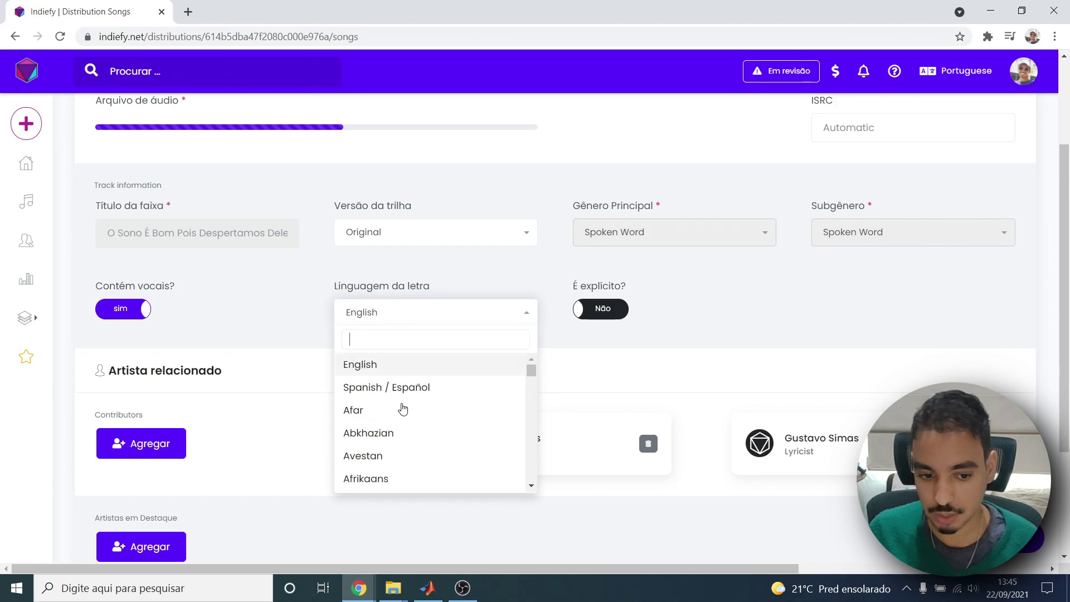
pyautogui.write('port')
pyautogui.click(406, 364)
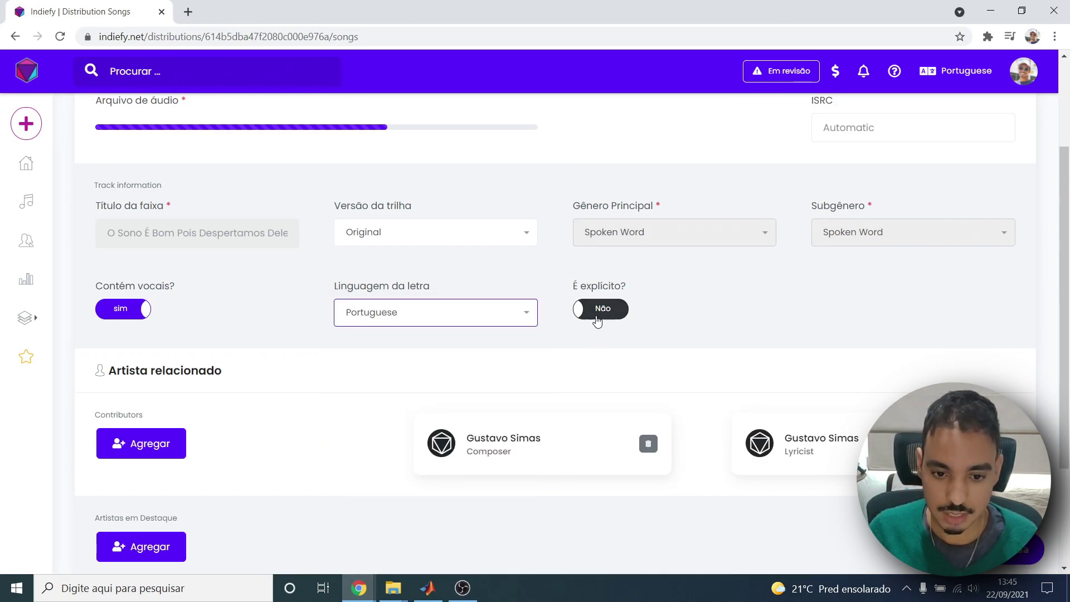
# Read the explicit-content warning and cancel, leaving the track non-explicit.
pyautogui.click(596, 310)
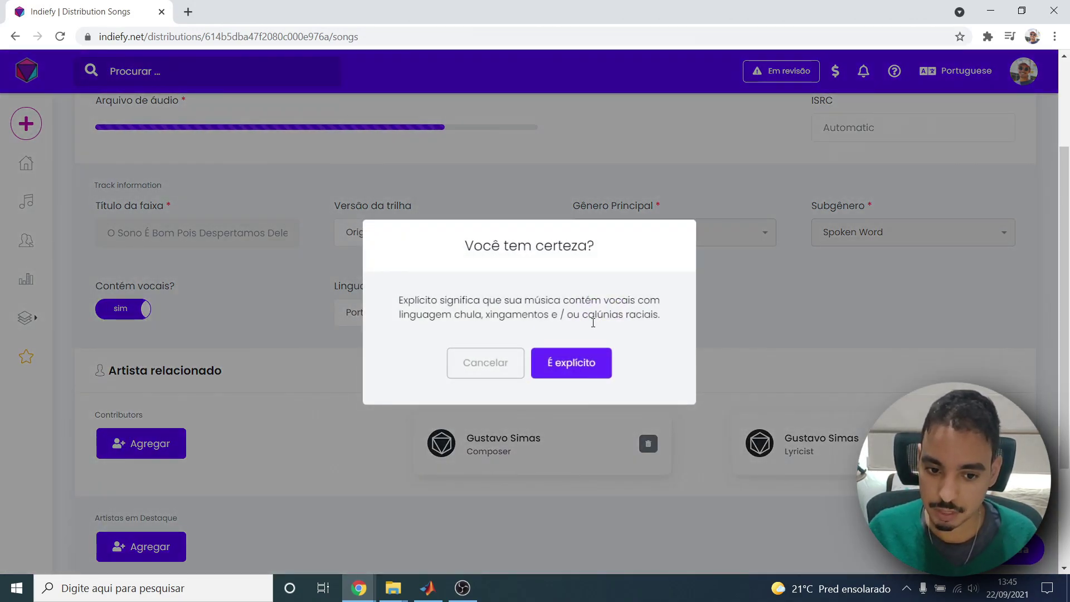
pyautogui.moveTo(433, 301); pyautogui.dragTo(439, 302)
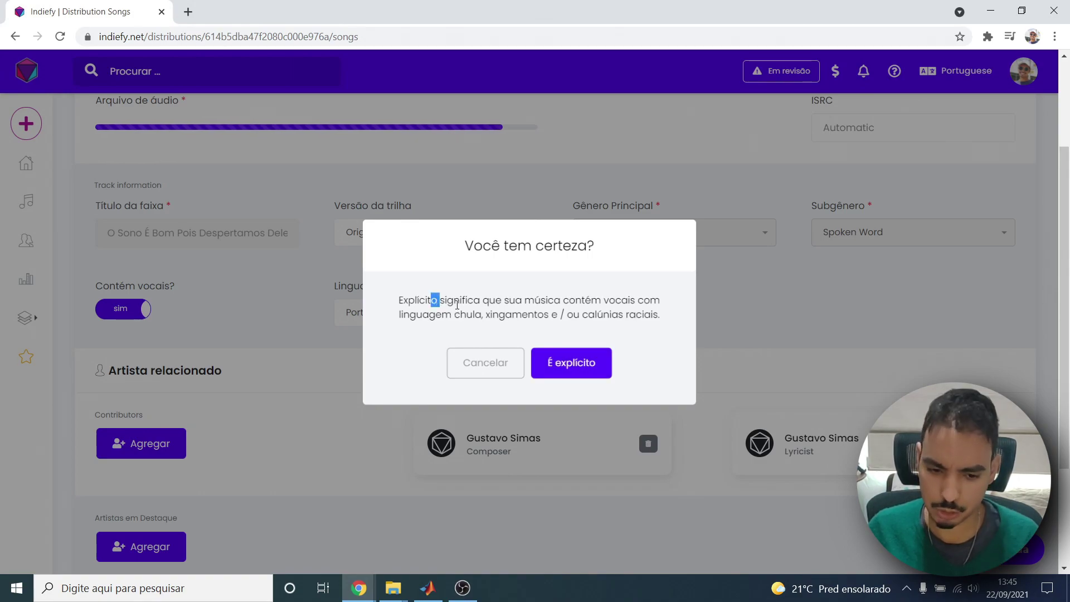
pyautogui.doubleClick(489, 314)
pyautogui.doubleClick(576, 314)
pyautogui.click(486, 362)
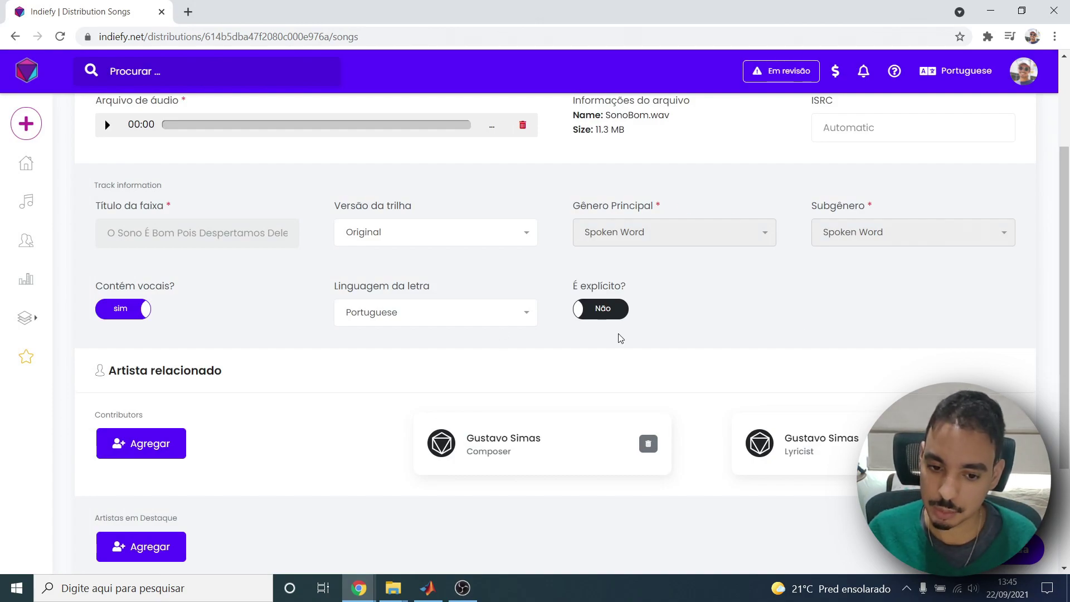
# Briefly play and pause the uploaded SonoBom.wav preview.
pyautogui.scroll(3, 590, 341)
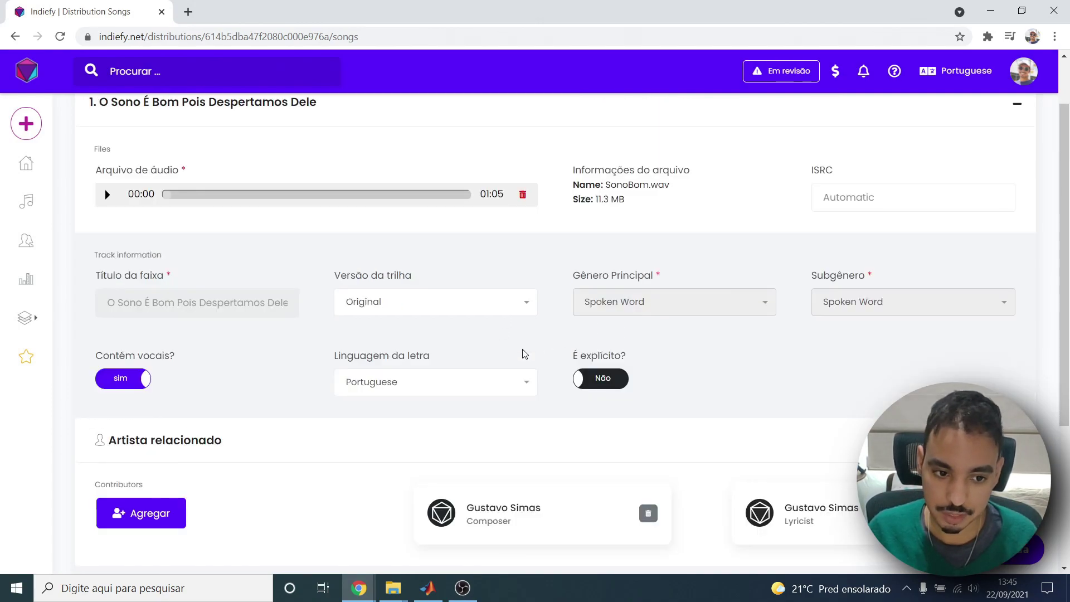
pyautogui.click(110, 268)
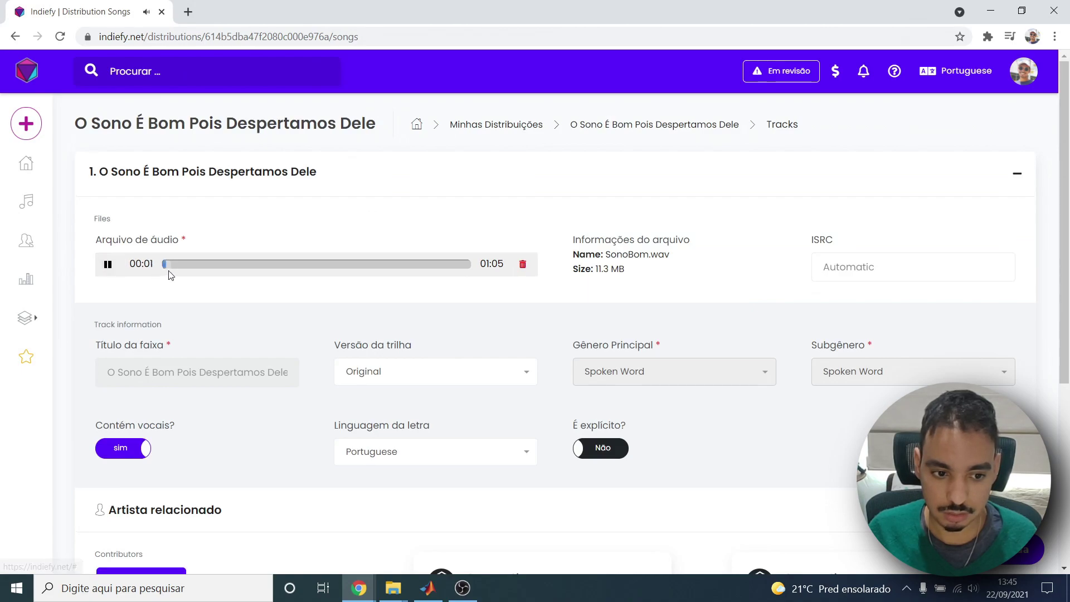
pyautogui.click(107, 266)
pyautogui.scroll(-5, 272, 241)
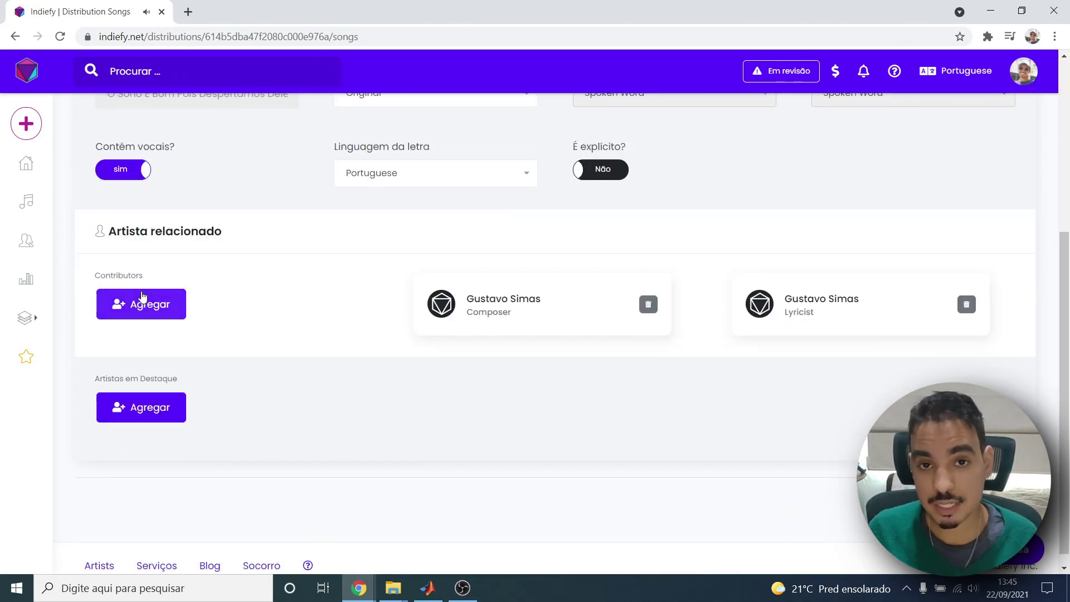
# Add a new contributor to the track with the Composer role.
pyautogui.click(146, 316)
pyautogui.click(471, 239)
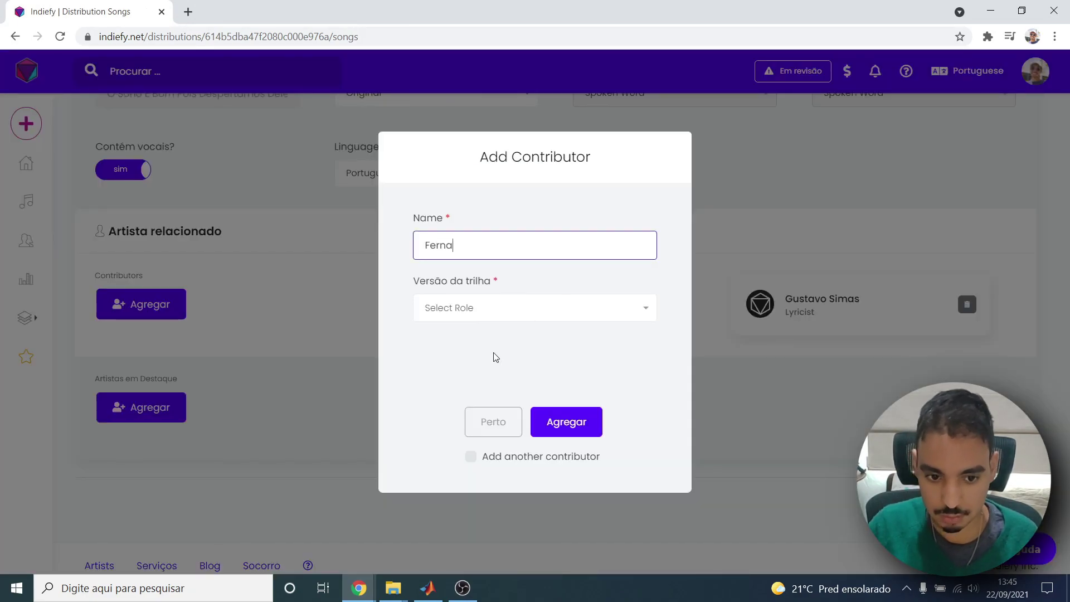
pyautogui.click(471, 316)
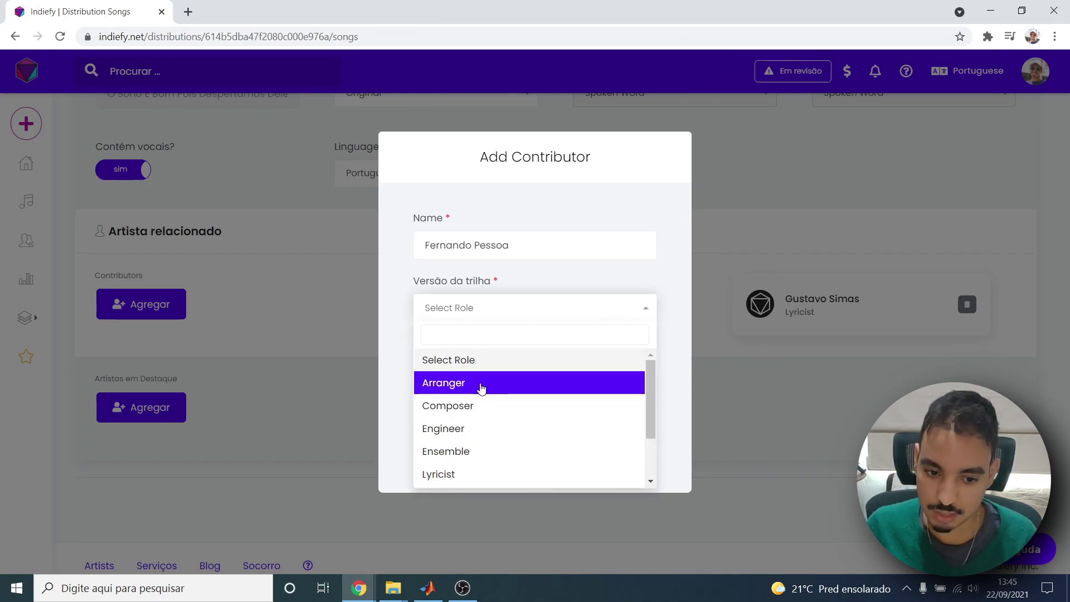
pyautogui.scroll(-2, 435, 443)
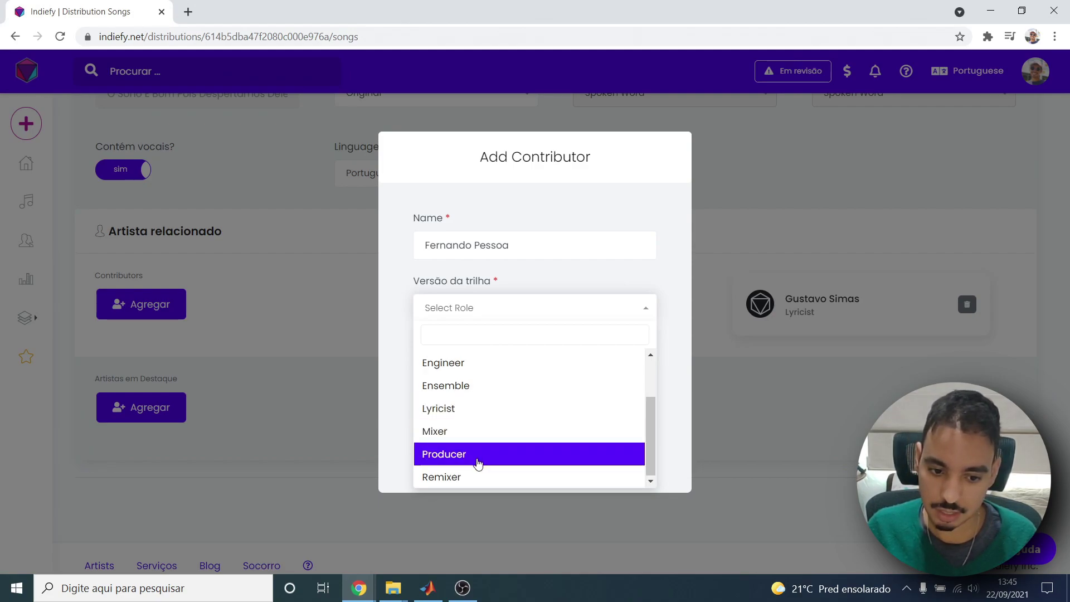
pyautogui.scroll(2, 488, 413)
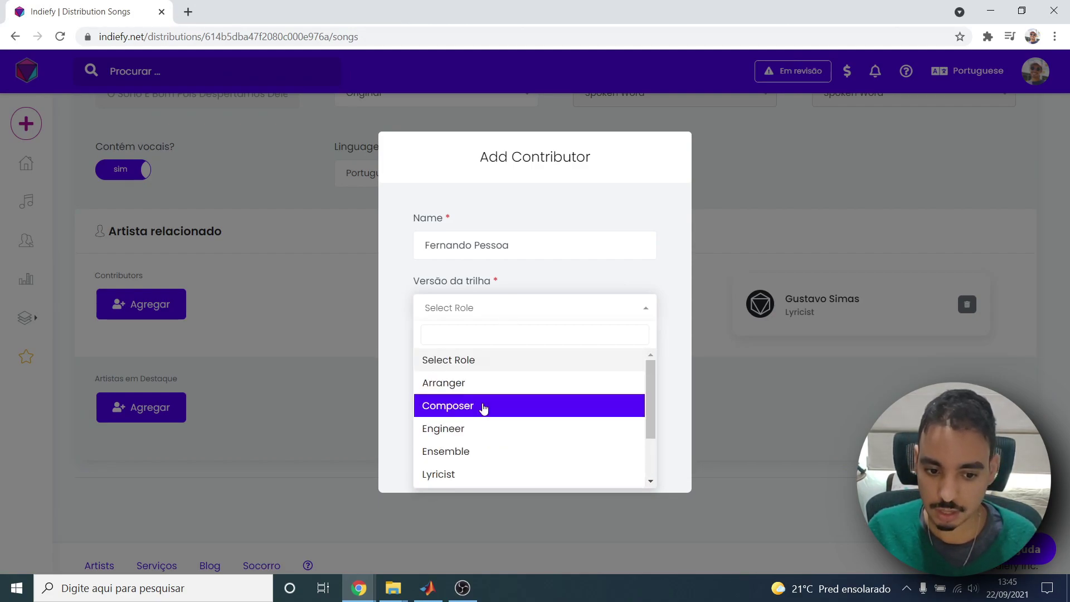
pyautogui.click(485, 406)
pyautogui.click(563, 424)
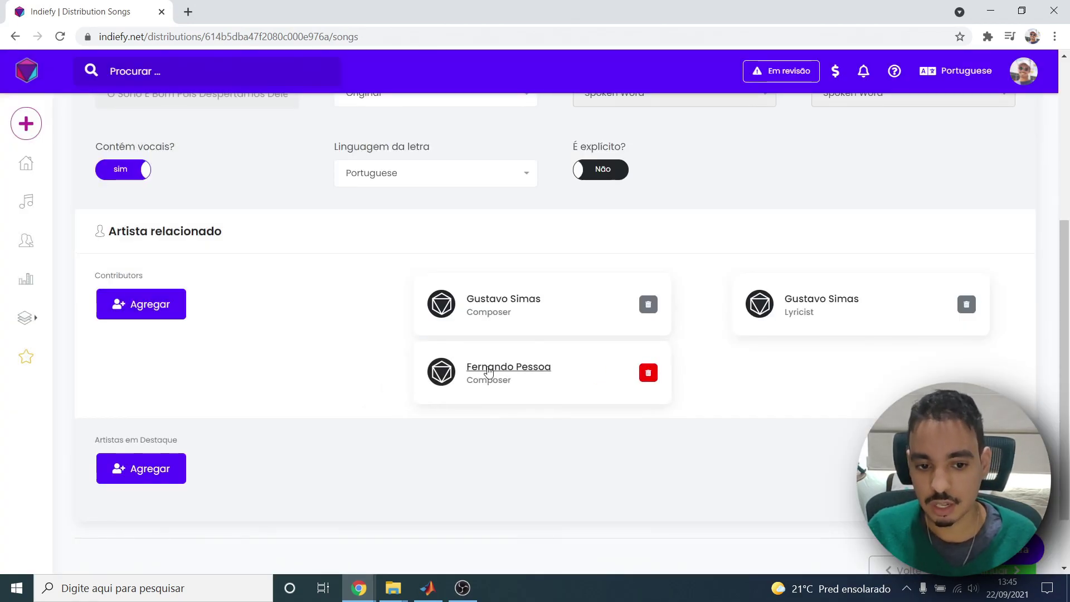
pyautogui.scroll(1, 486, 373)
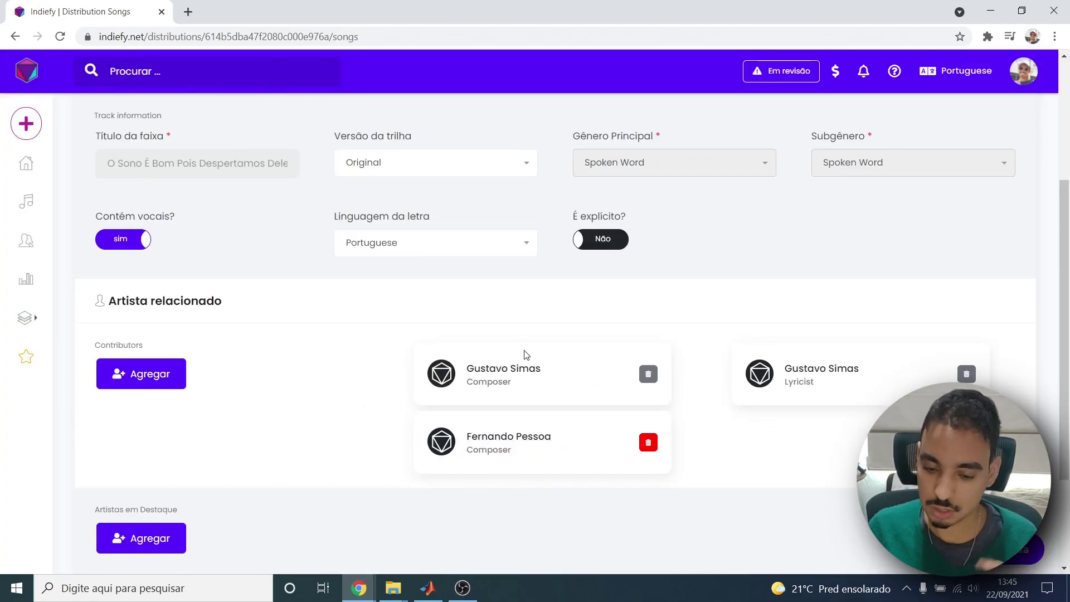
pyautogui.scroll(3, 507, 401)
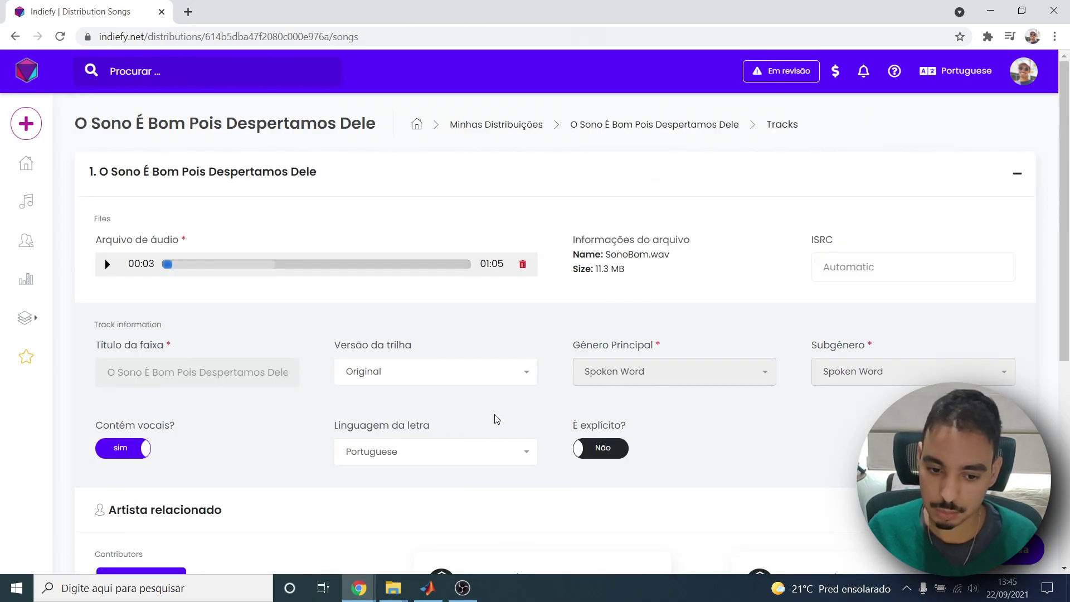
pyautogui.scroll(-5, 490, 421)
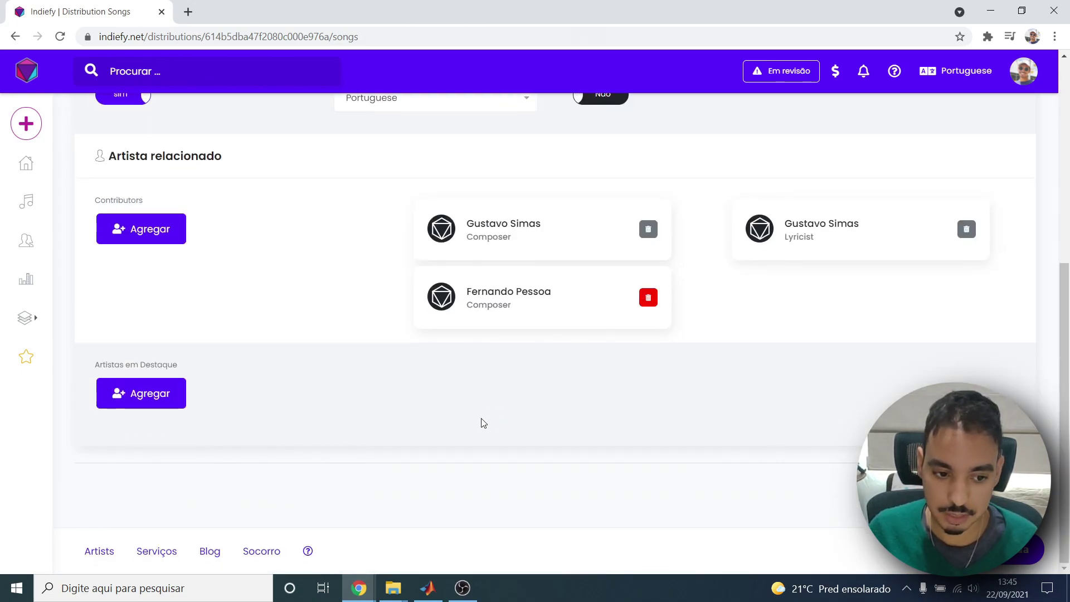
pyautogui.click(148, 398)
pyautogui.click(458, 273)
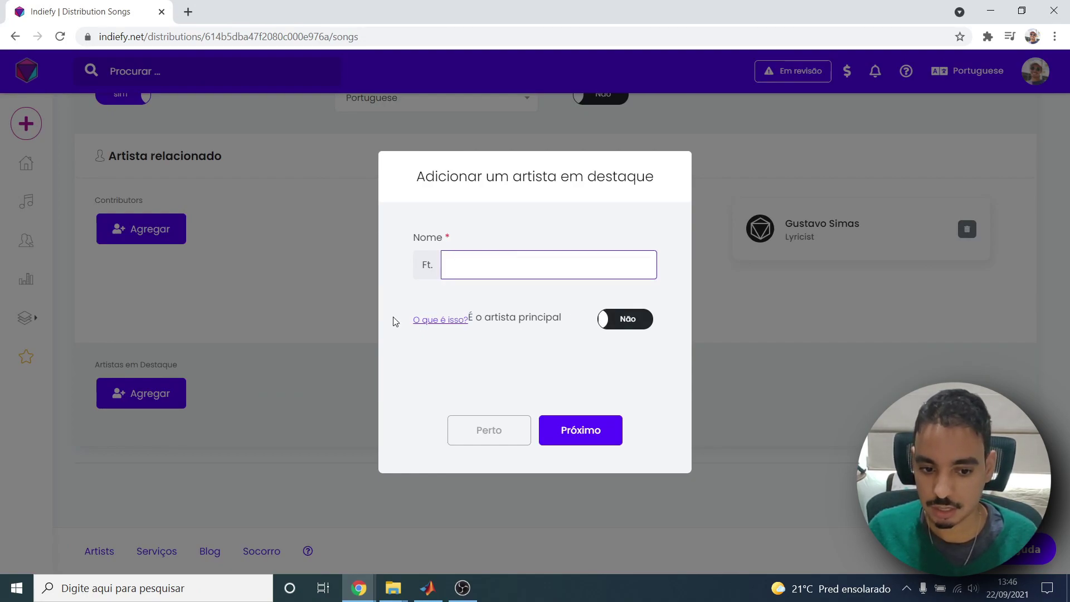
pyautogui.press('Return')
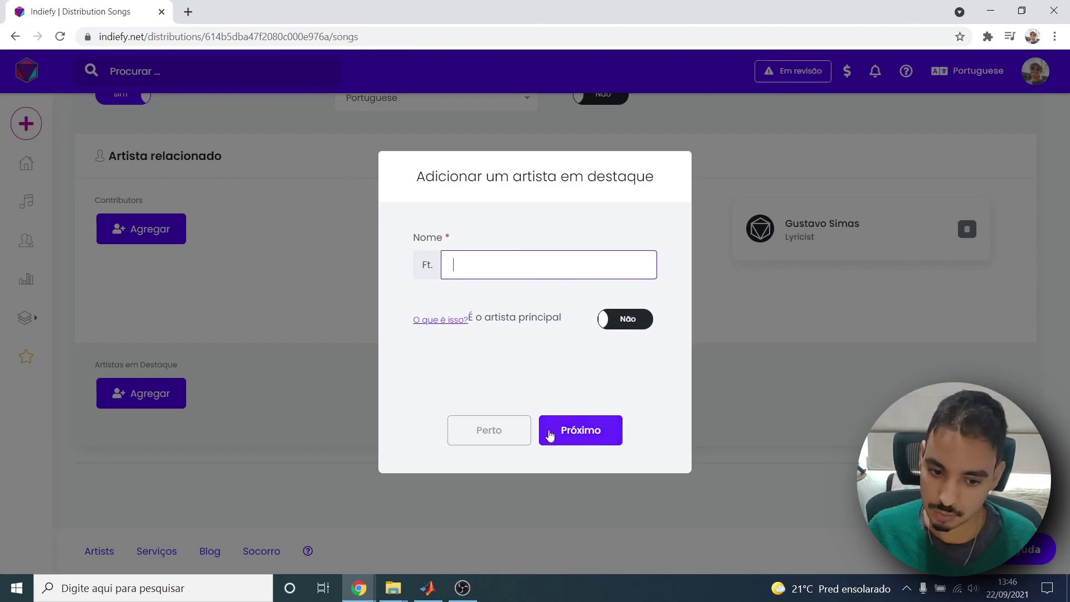
pyautogui.click(485, 432)
pyautogui.scroll(6, 828, 203)
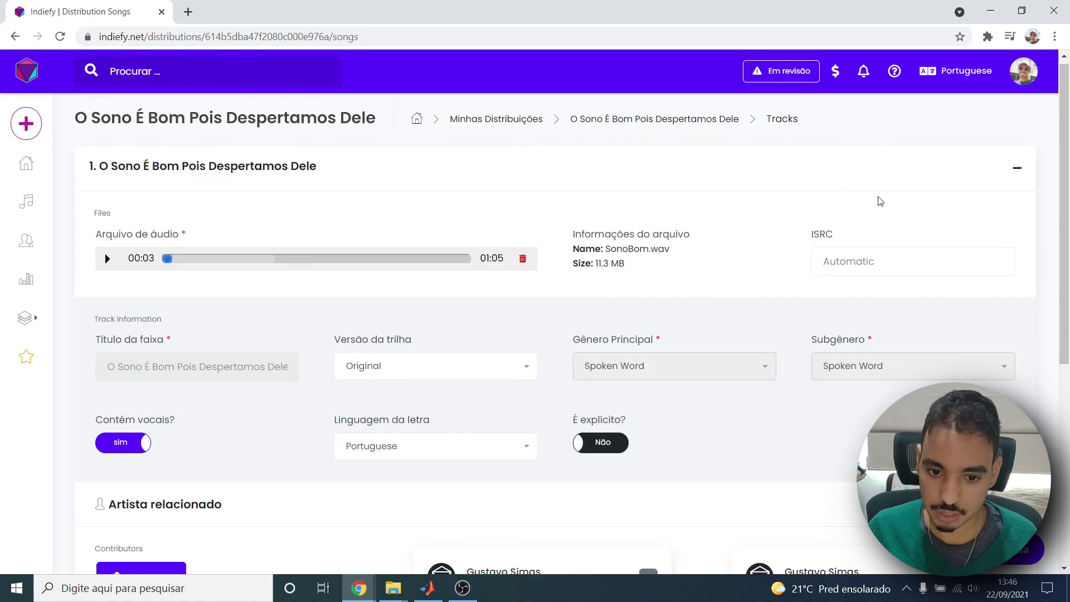
pyautogui.scroll(-6, 880, 200)
pyautogui.scroll(6, 669, 233)
pyautogui.scroll(-6, 832, 300)
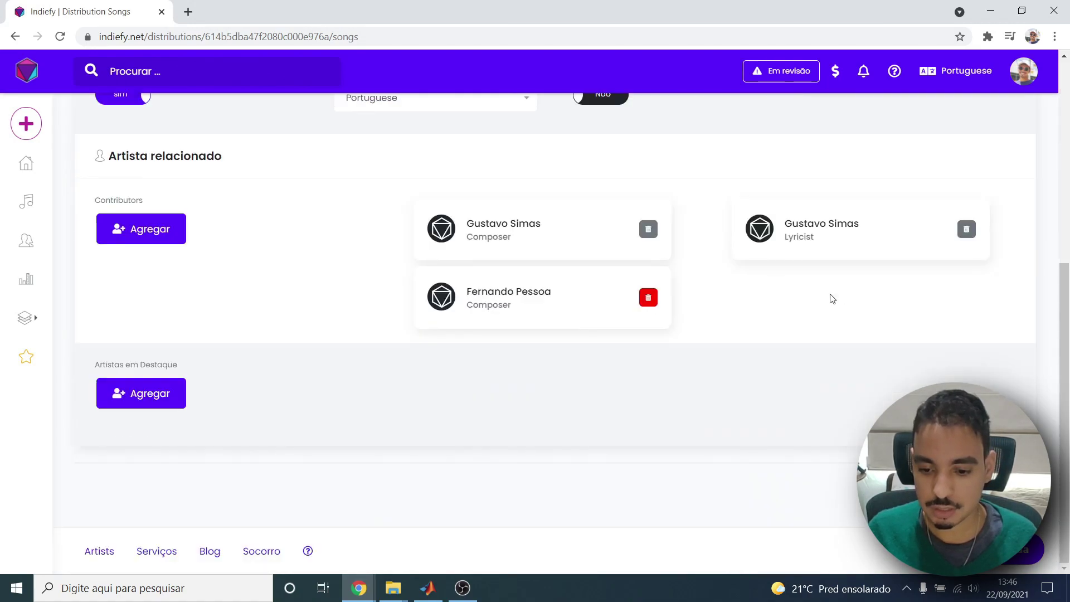
# Save the track via Continuar, visit the release overview, then go back twice to the track details.
pyautogui.click(1020, 549)
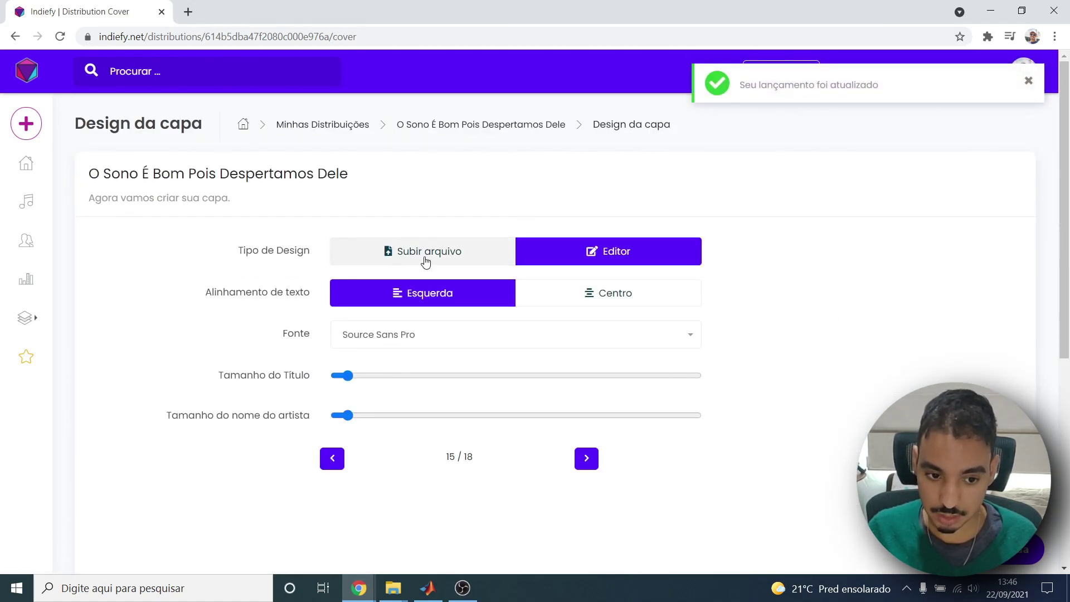
pyautogui.click(507, 125)
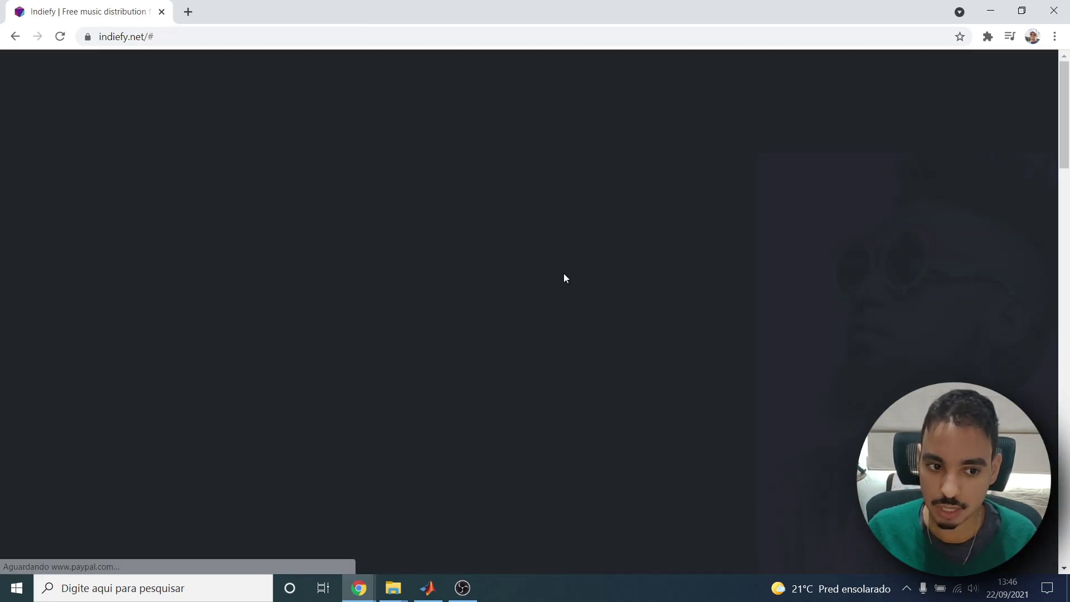
pyautogui.click(13, 36)
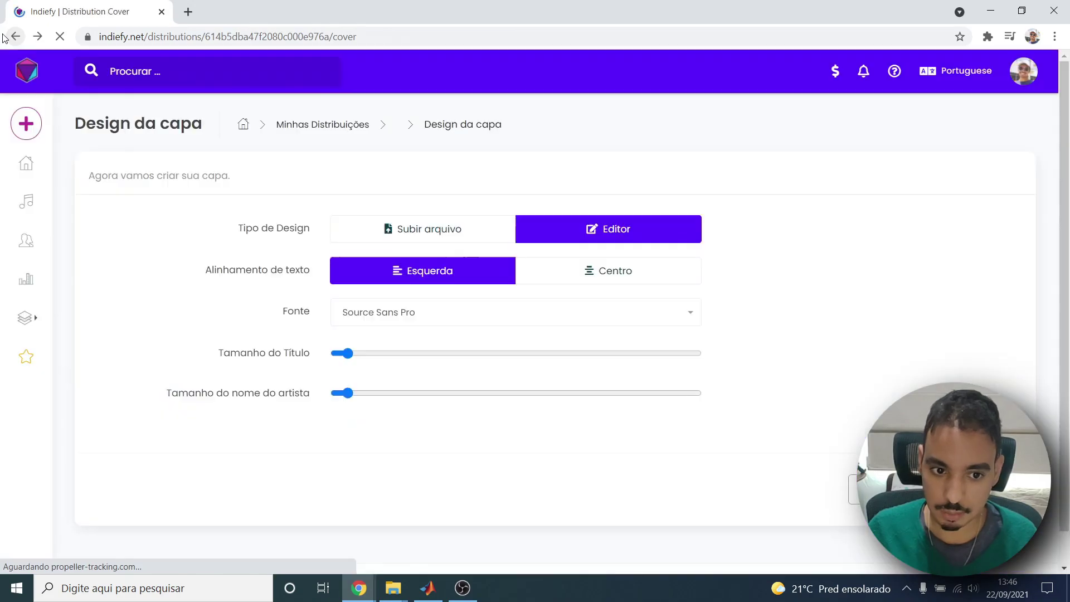
pyautogui.click(4, 37)
# Check the ISRC field, then save the track and continue to Design da capa.
pyautogui.scroll(6, 491, 312)
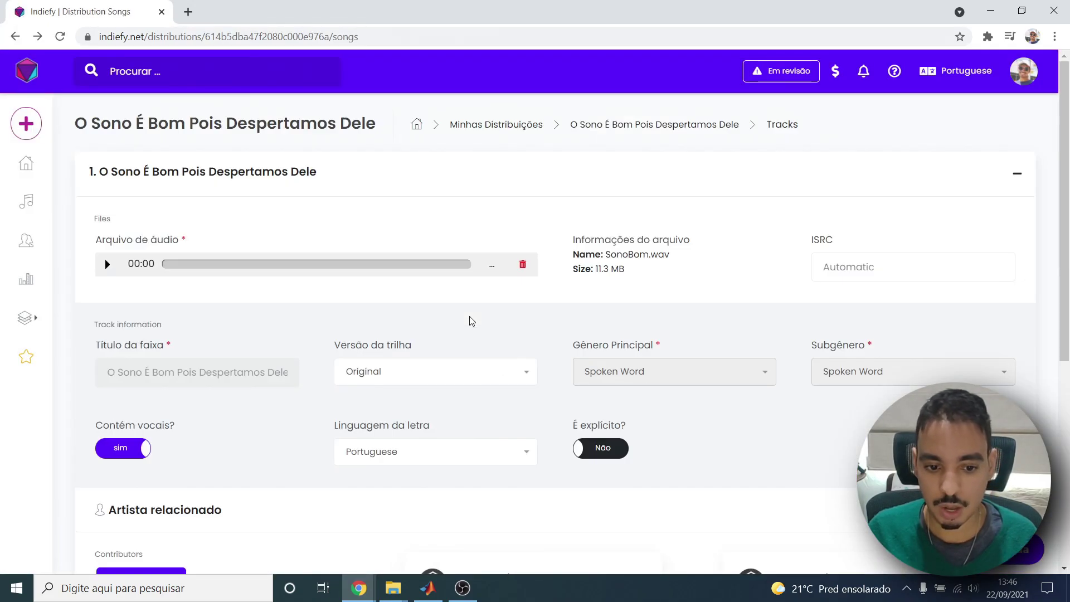
pyautogui.click(855, 266)
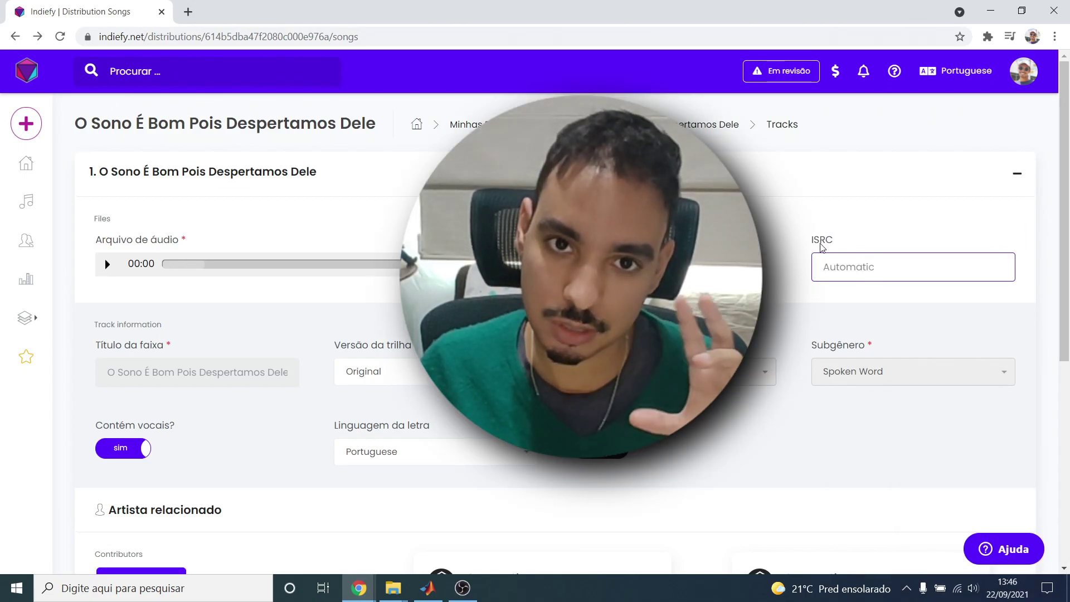
pyautogui.scroll(-3, 814, 250)
pyautogui.scroll(-2, 815, 250)
pyautogui.click(986, 494)
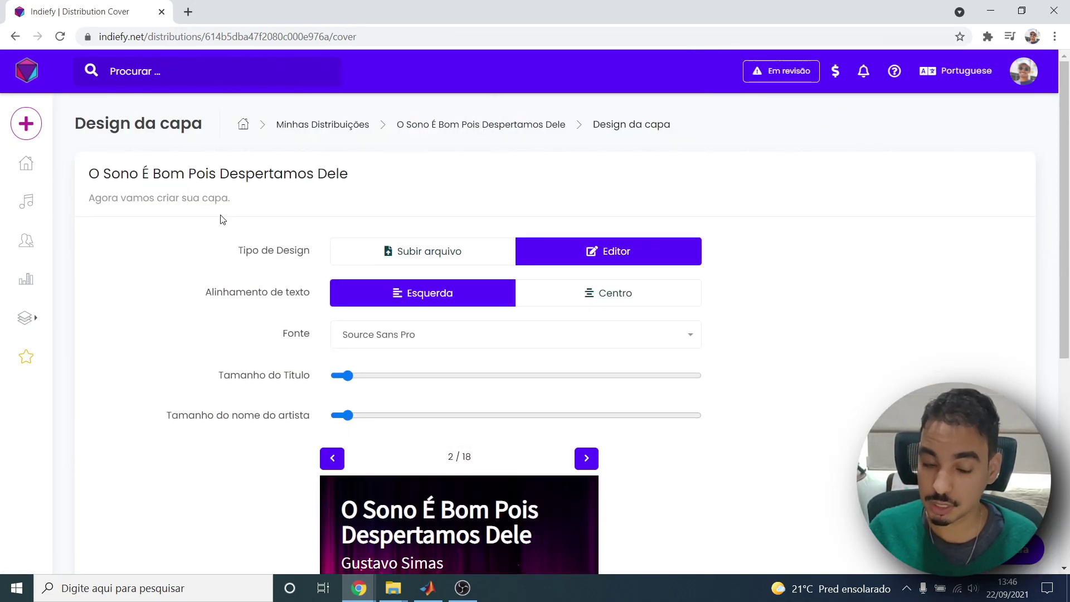
# Keep the cover font as Source Sans Pro and try centred, then left, text alignment.
pyautogui.scroll(-2, 221, 219)
pyautogui.scroll(-1, 301, 274)
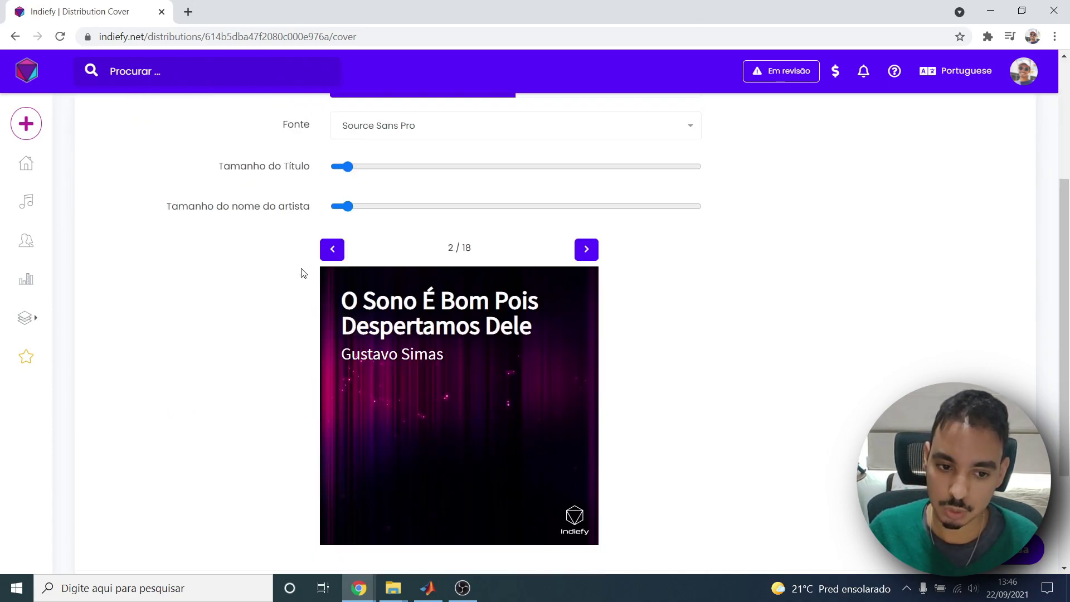
pyautogui.click(373, 139)
pyautogui.click(143, 210)
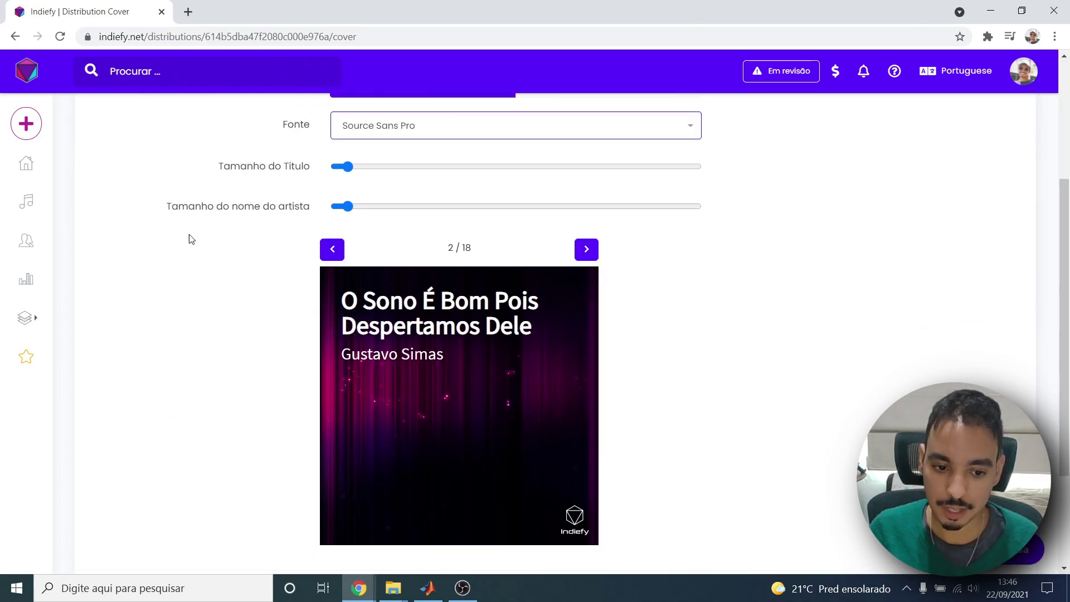
pyautogui.scroll(2, 357, 232)
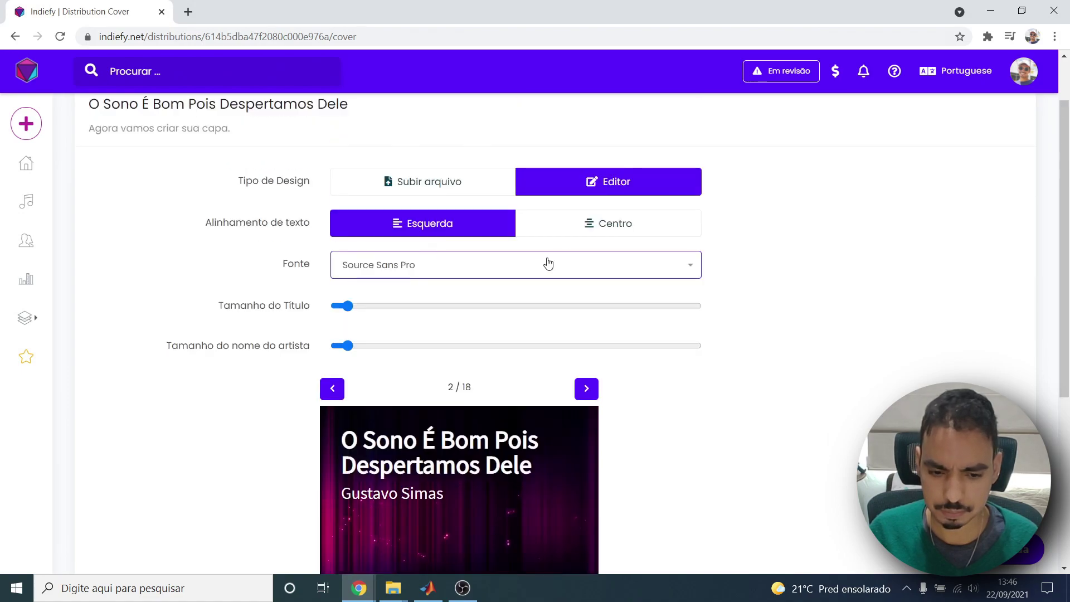
pyautogui.click(530, 228)
pyautogui.click(477, 226)
# Advance to cover template 4 of 18 and centre the title and artist name.
pyautogui.scroll(-1, 530, 279)
pyautogui.click(586, 316)
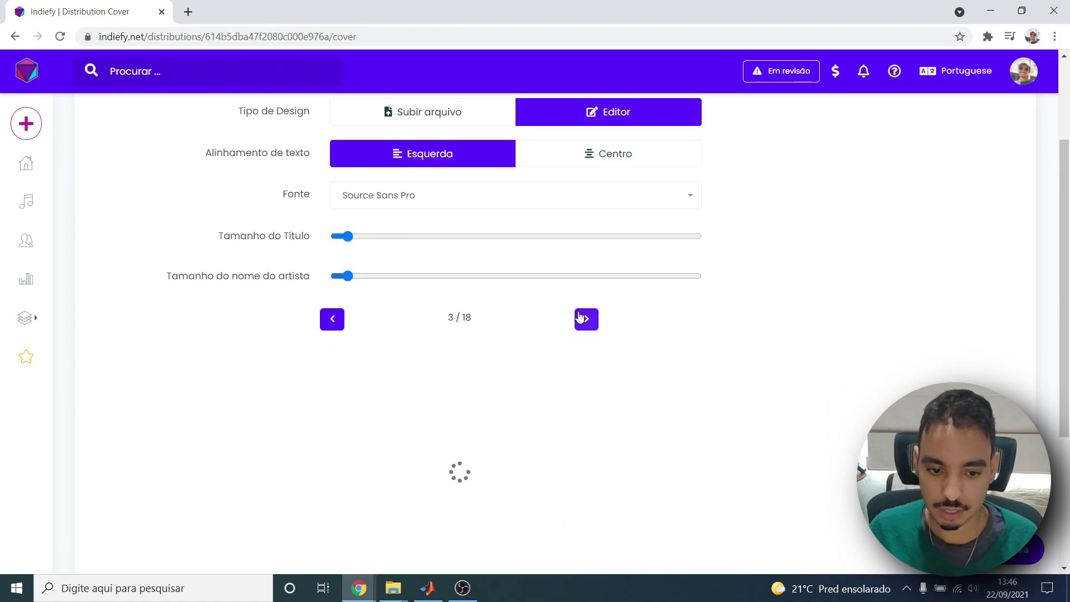
pyautogui.scroll(-1, 590, 307)
pyautogui.click(586, 254)
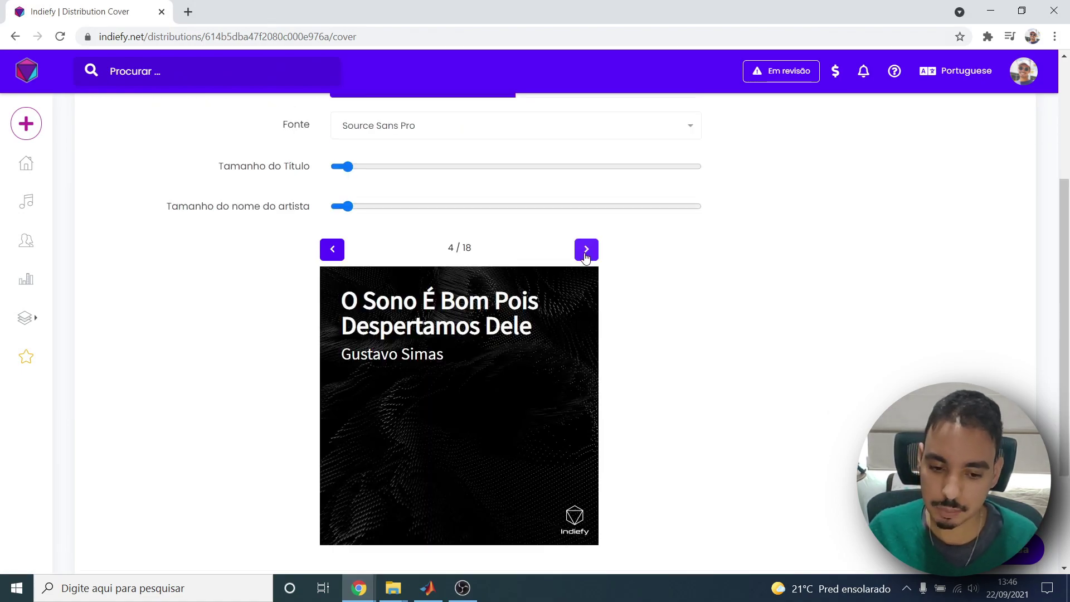
pyautogui.scroll(-1, 552, 301)
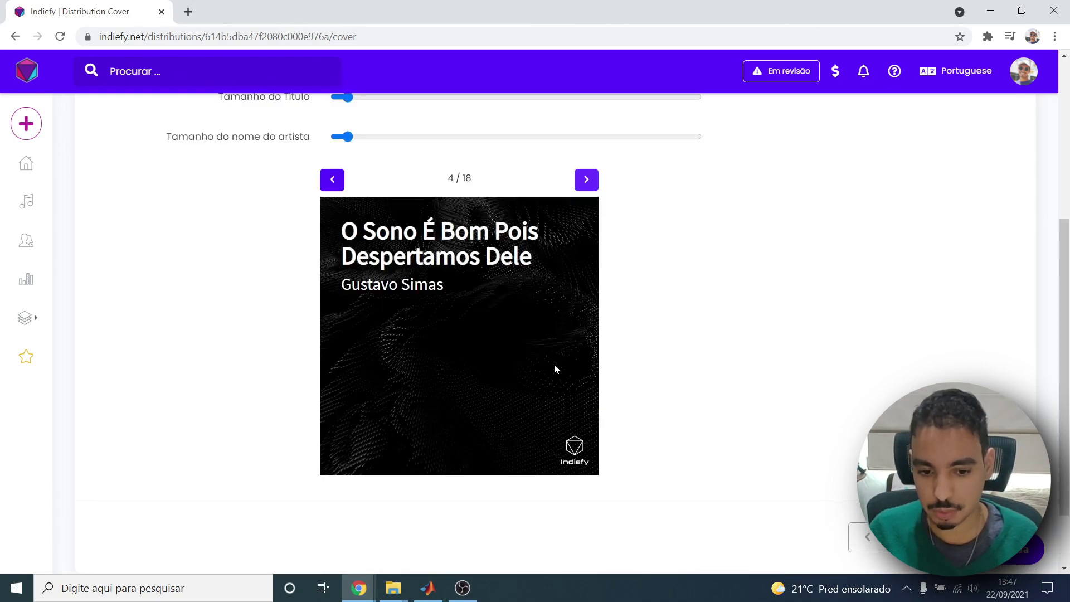
pyautogui.moveTo(368, 284); pyautogui.dragTo(439, 289)
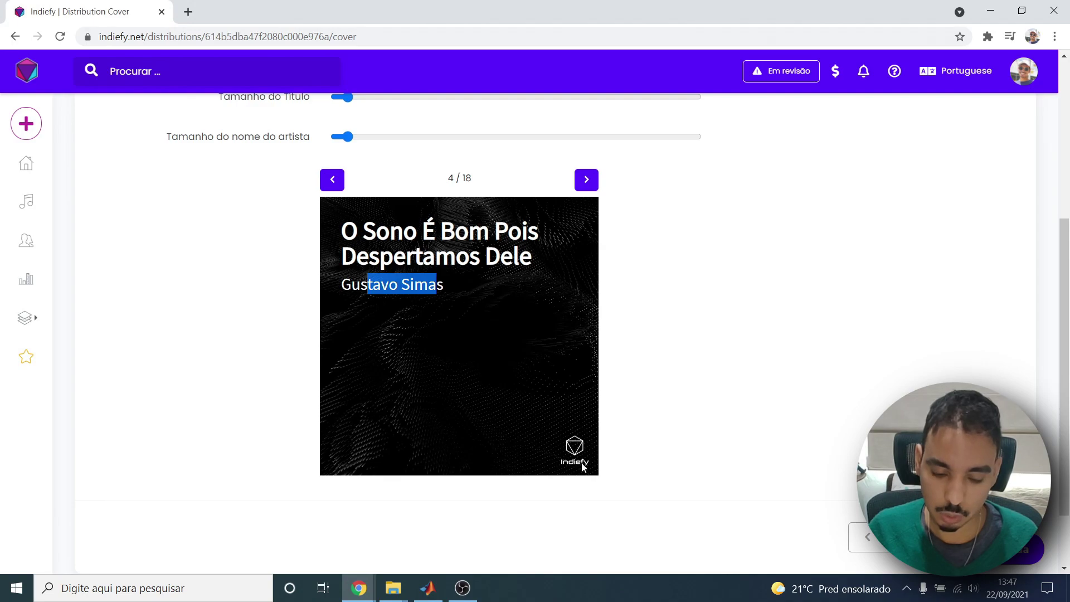
pyautogui.scroll(3, 581, 466)
pyautogui.click(554, 227)
# Switch from the built-in templates to uploading your own cover image.
pyautogui.scroll(-3, 560, 488)
pyautogui.scroll(4, 570, 462)
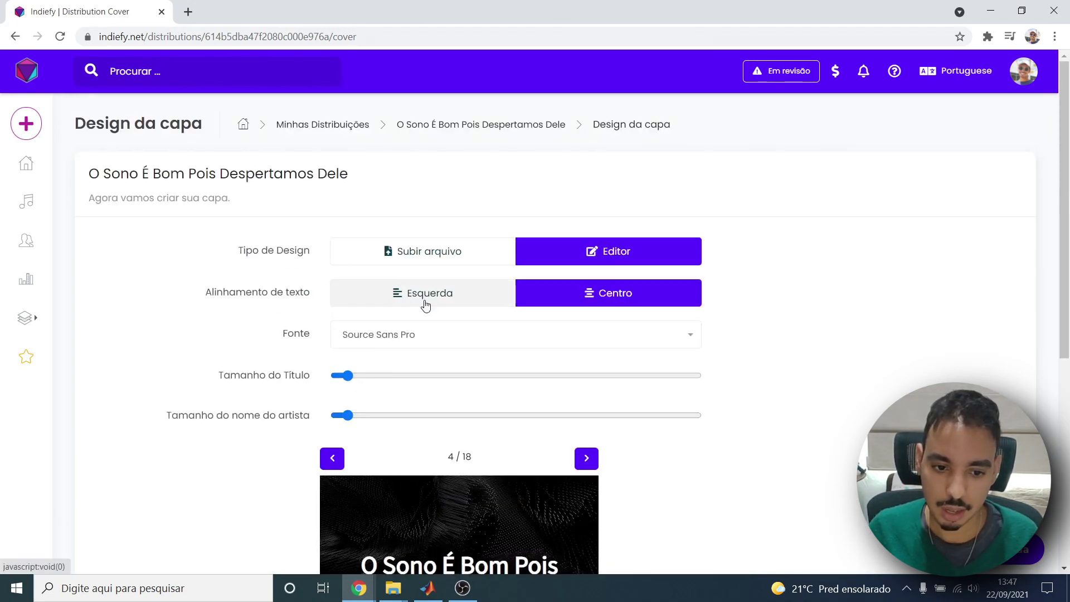
pyautogui.click(439, 262)
# Upload the Capa image from Downloads as the release cover.
pyautogui.click(415, 390)
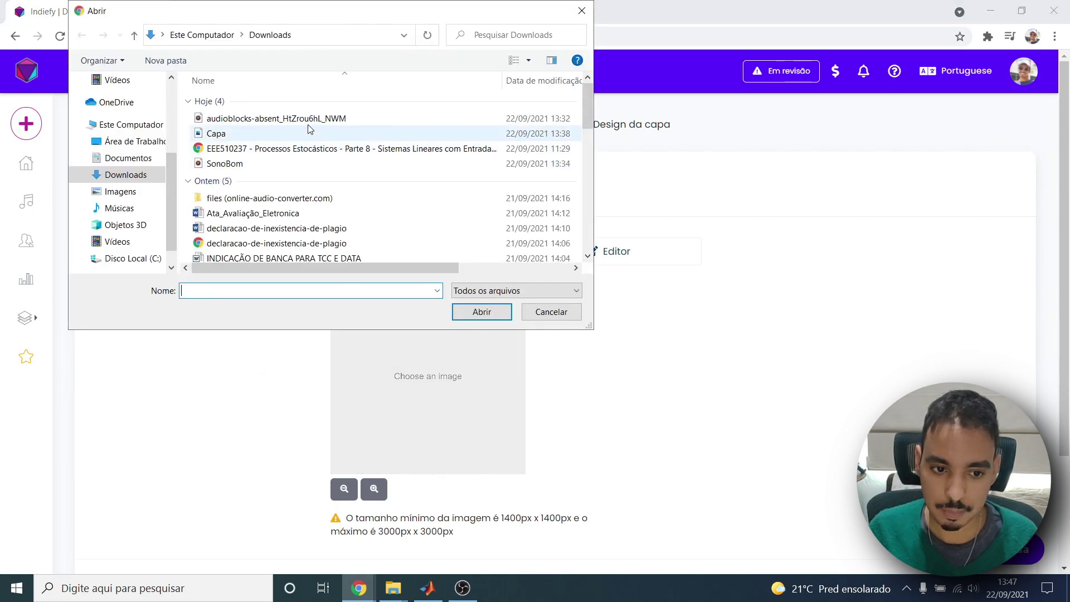
pyautogui.click(235, 136)
pyautogui.doubleClick(235, 135)
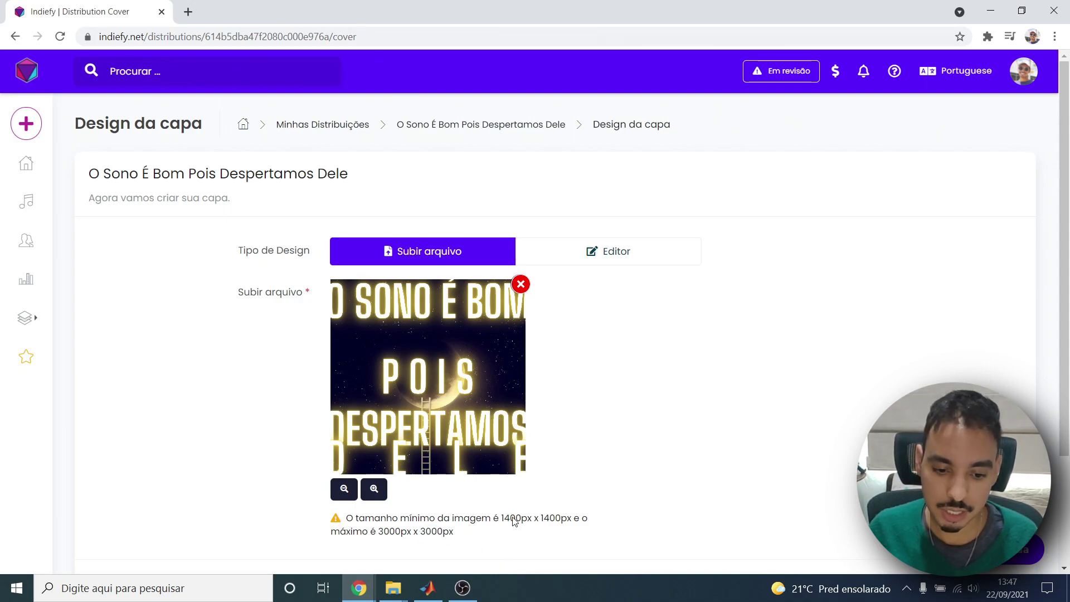
# Read the size warning requiring a cover image between 1400px and 3000px.
pyautogui.moveTo(502, 518); pyautogui.dragTo(616, 513)
pyautogui.click(620, 513)
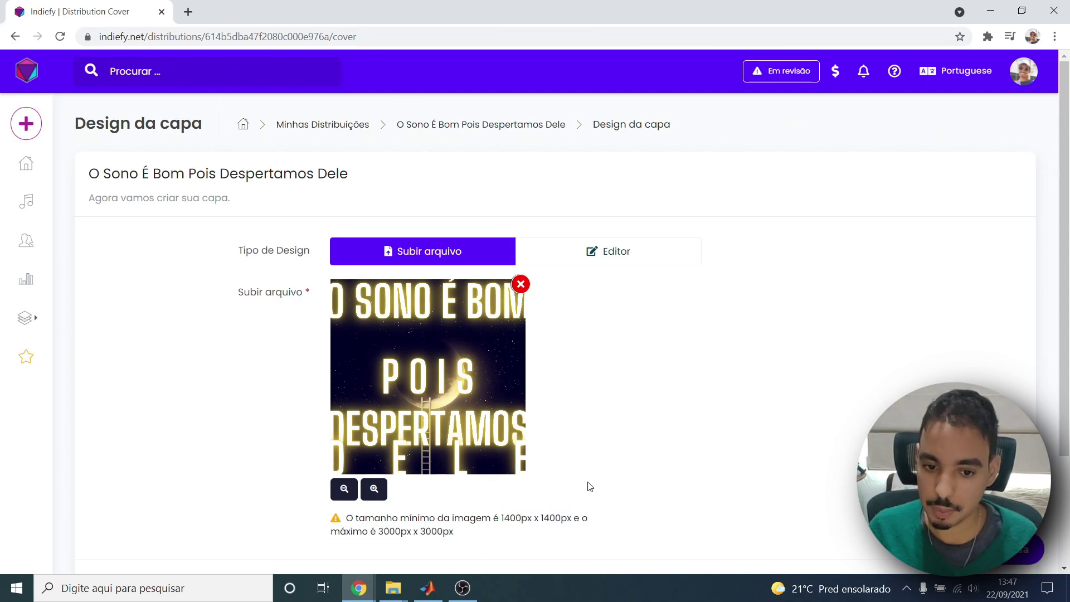
pyautogui.moveTo(1067, 204); pyautogui.dragTo(1043, 368)
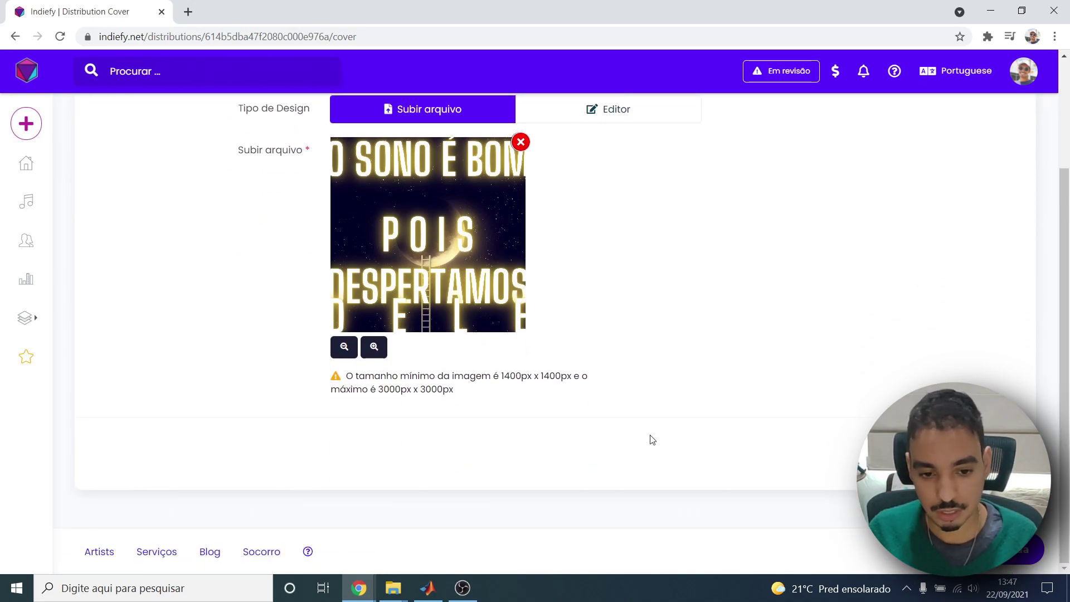
pyautogui.scroll(3, 676, 466)
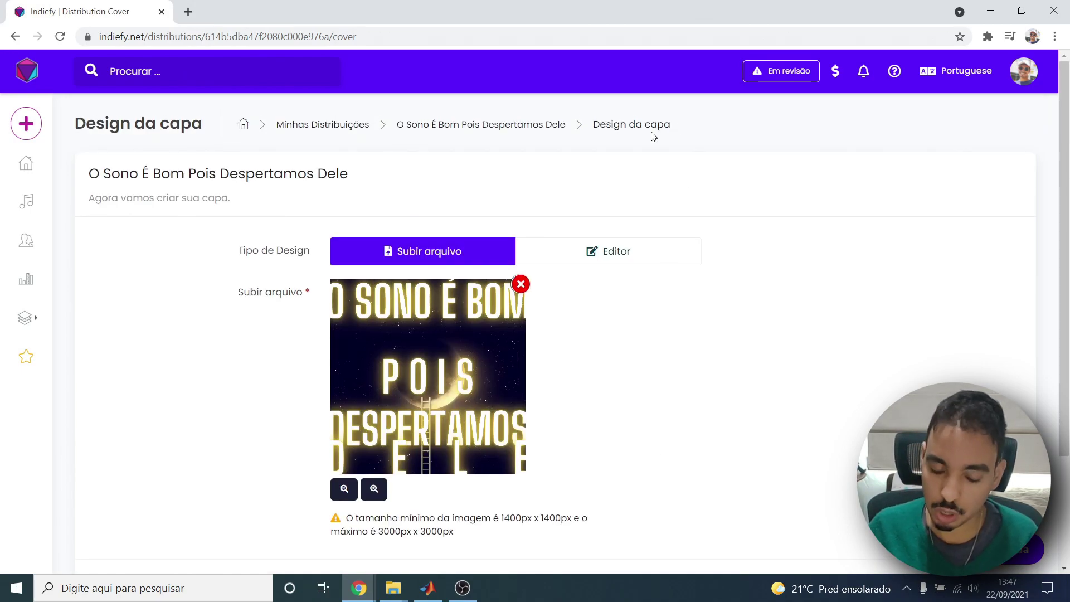
pyautogui.scroll(-3, 624, 248)
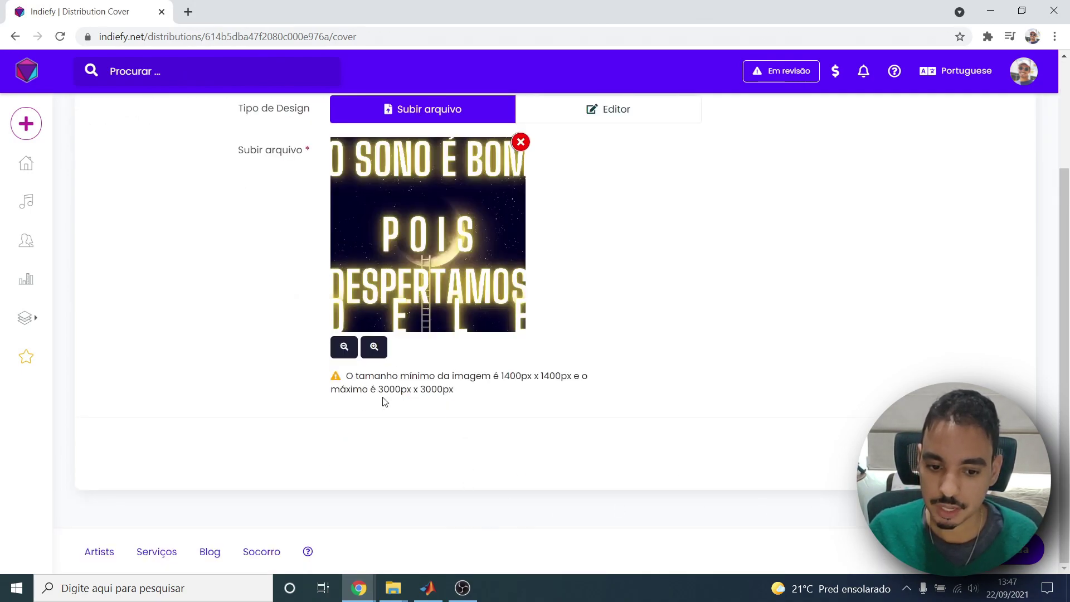
pyautogui.moveTo(485, 375); pyautogui.dragTo(579, 388)
pyautogui.click(524, 388)
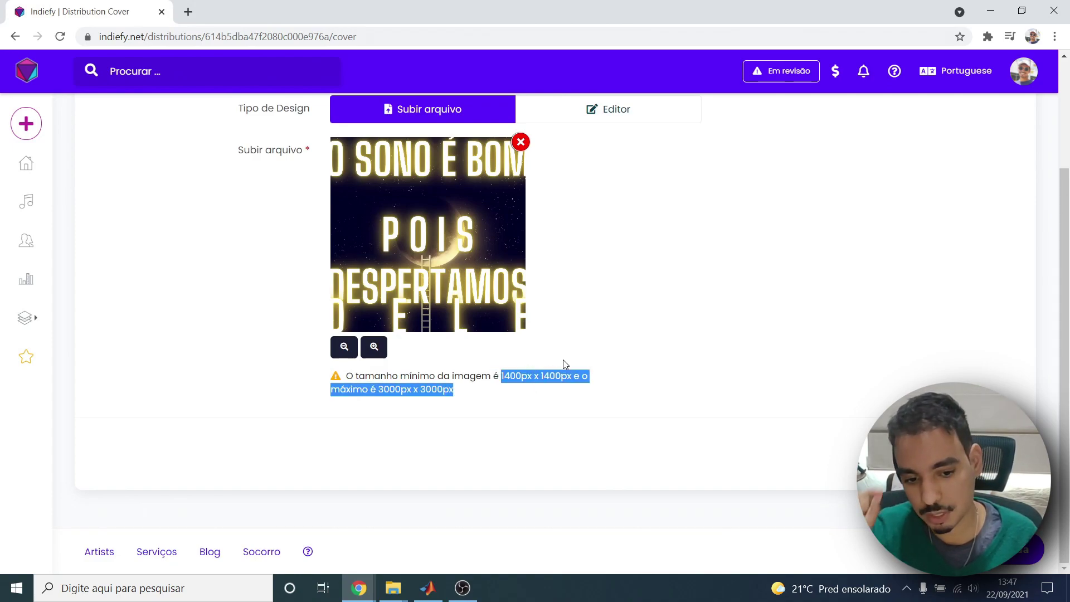
pyautogui.click(594, 358)
pyautogui.scroll(3, 608, 373)
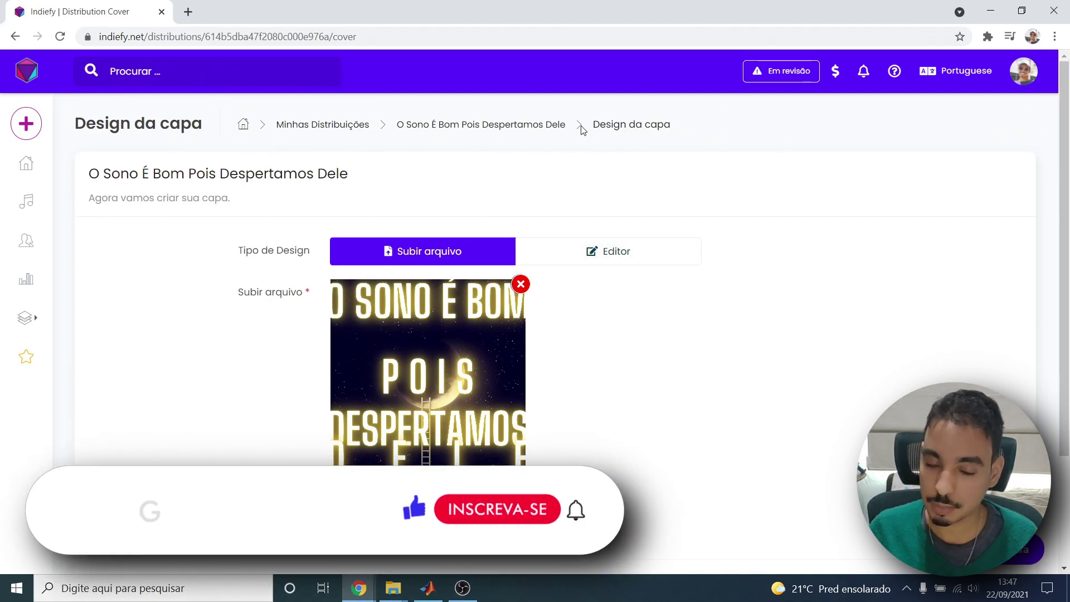
# Save the cover and continue to the store selection page.
pyautogui.click(551, 125)
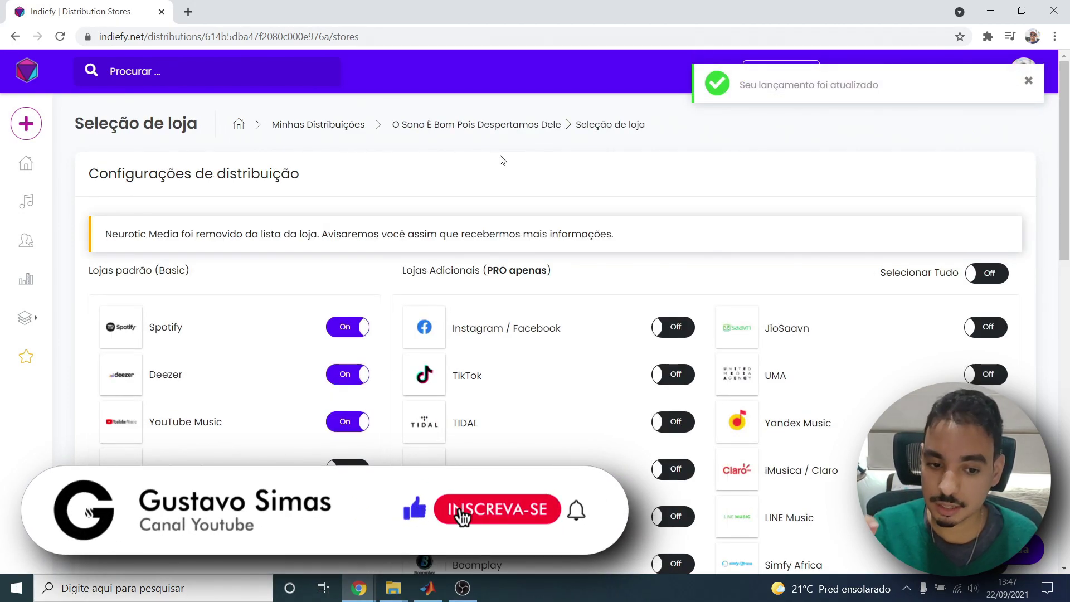
pyautogui.scroll(-1, 446, 212)
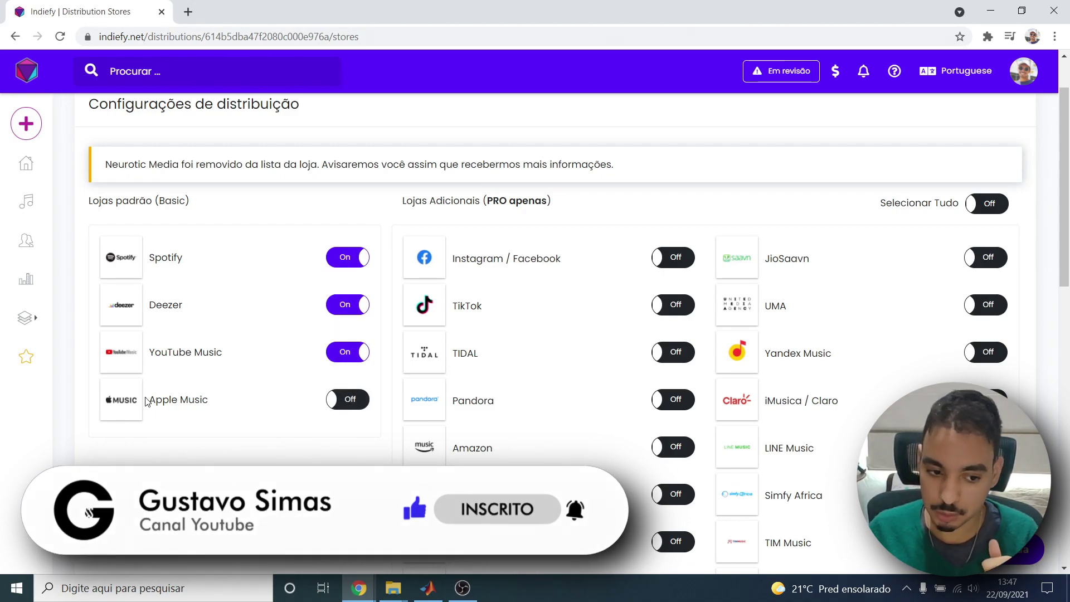
pyautogui.moveTo(149, 400); pyautogui.dragTo(194, 400)
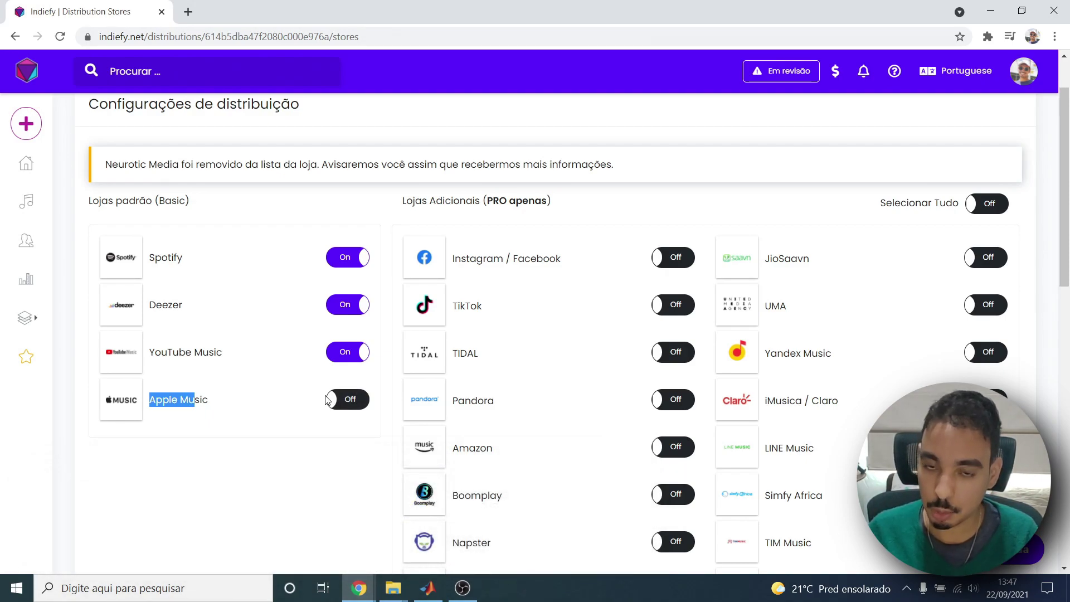
# Read the Apple Music guidelines notice on the store selection page.
pyautogui.moveTo(460, 284); pyautogui.dragTo(543, 285)
pyautogui.click(554, 290)
pyautogui.moveTo(465, 285); pyautogui.dragTo(522, 290)
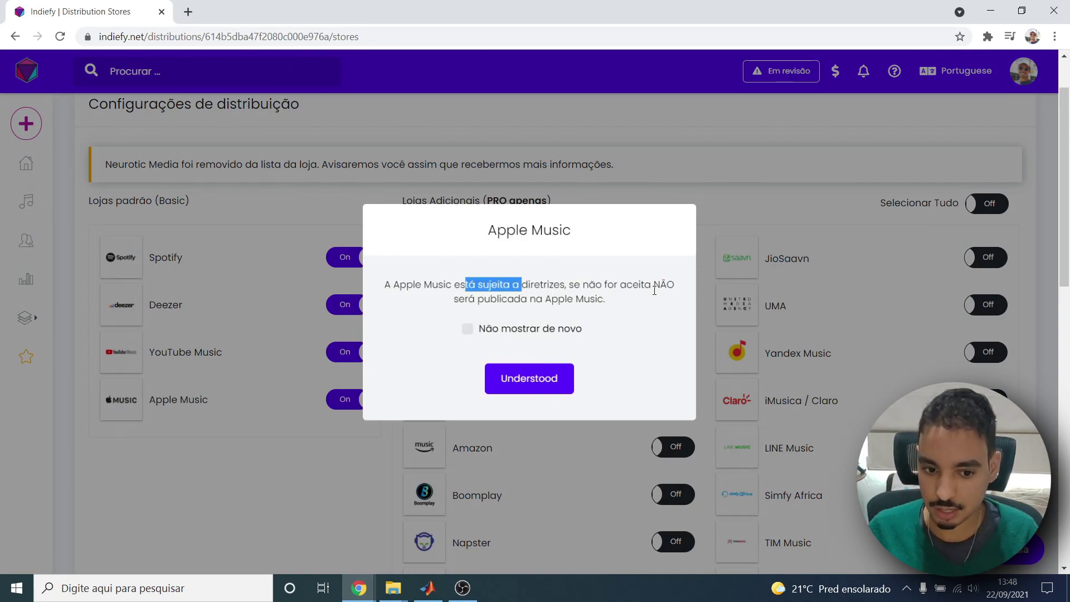
pyautogui.moveTo(466, 298); pyautogui.dragTo(617, 318)
pyautogui.click(588, 305)
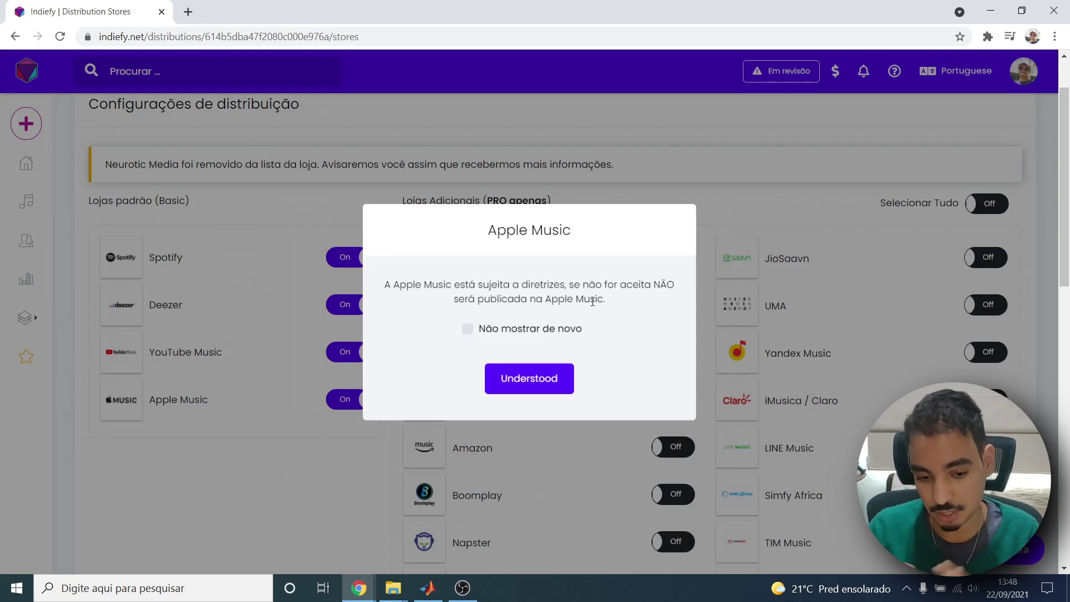
# Dismiss the Apple Music notice and look over the list of selected stores.
pyautogui.click(549, 376)
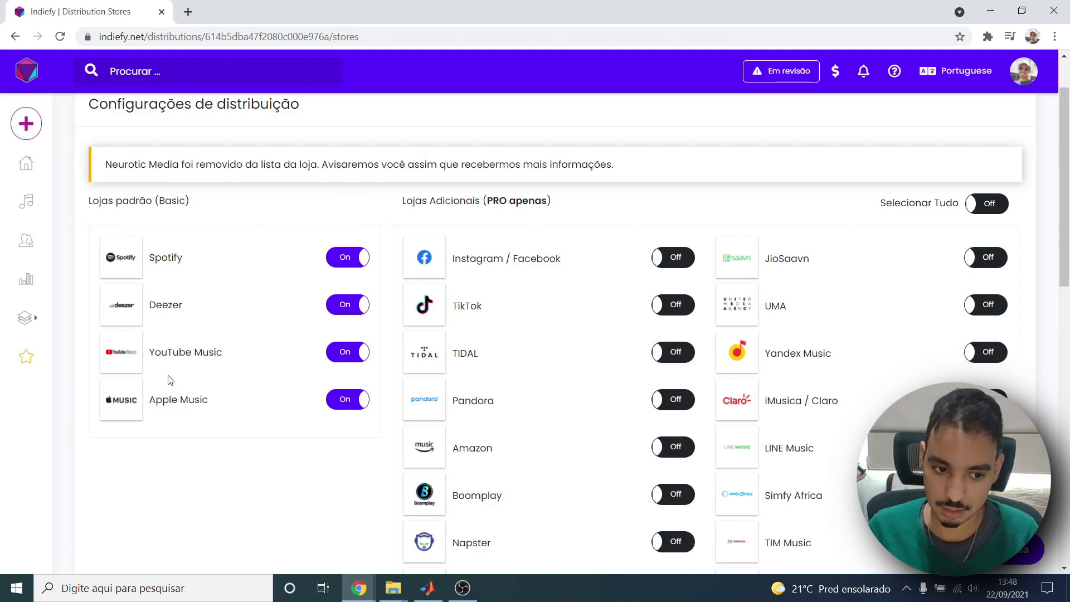
pyautogui.moveTo(161, 264); pyautogui.dragTo(149, 262)
pyautogui.moveTo(157, 305); pyautogui.dragTo(150, 305)
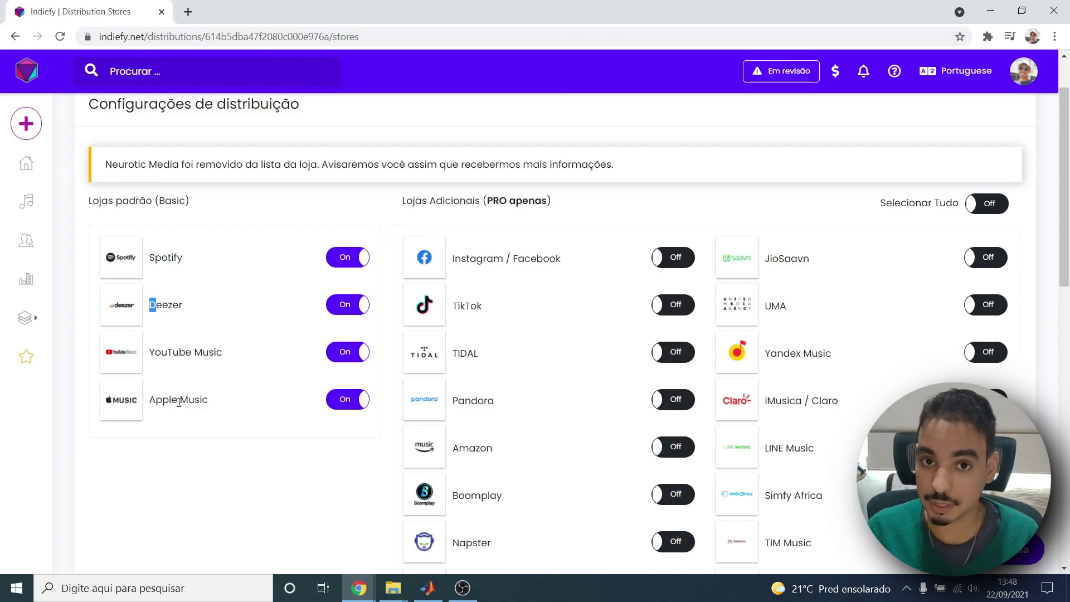
pyautogui.scroll(-1, 531, 292)
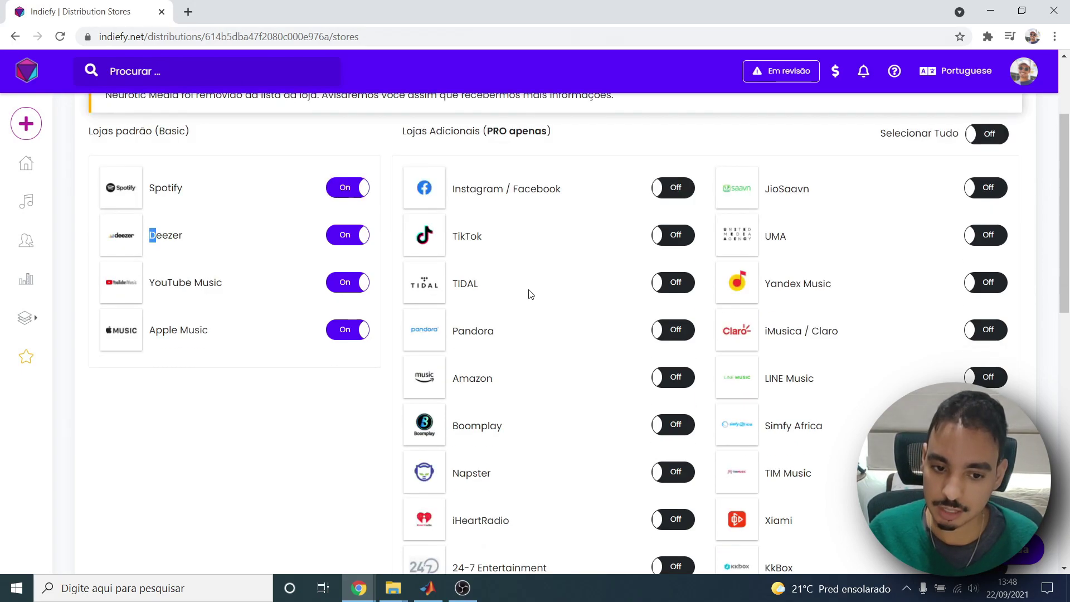
pyautogui.scroll(3, 522, 295)
pyautogui.scroll(-4, 451, 332)
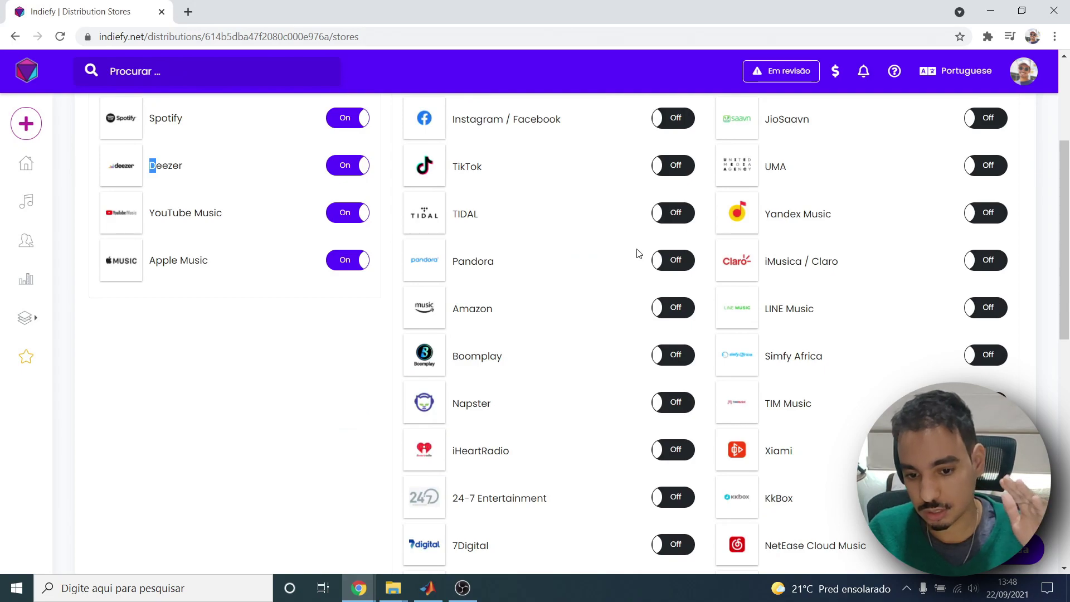
pyautogui.scroll(3, 668, 237)
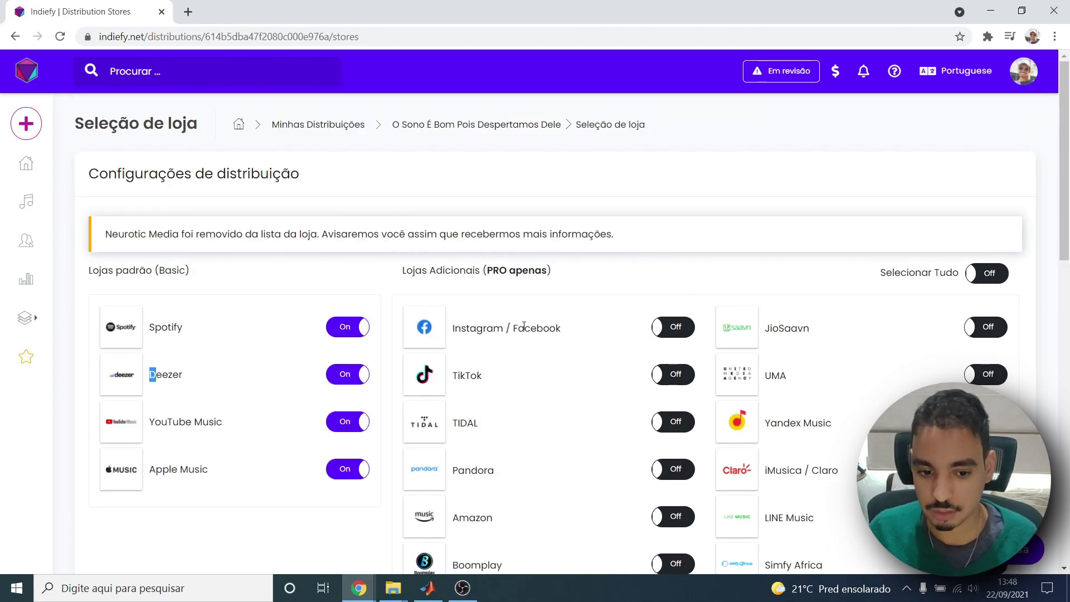
pyautogui.scroll(-3, 463, 402)
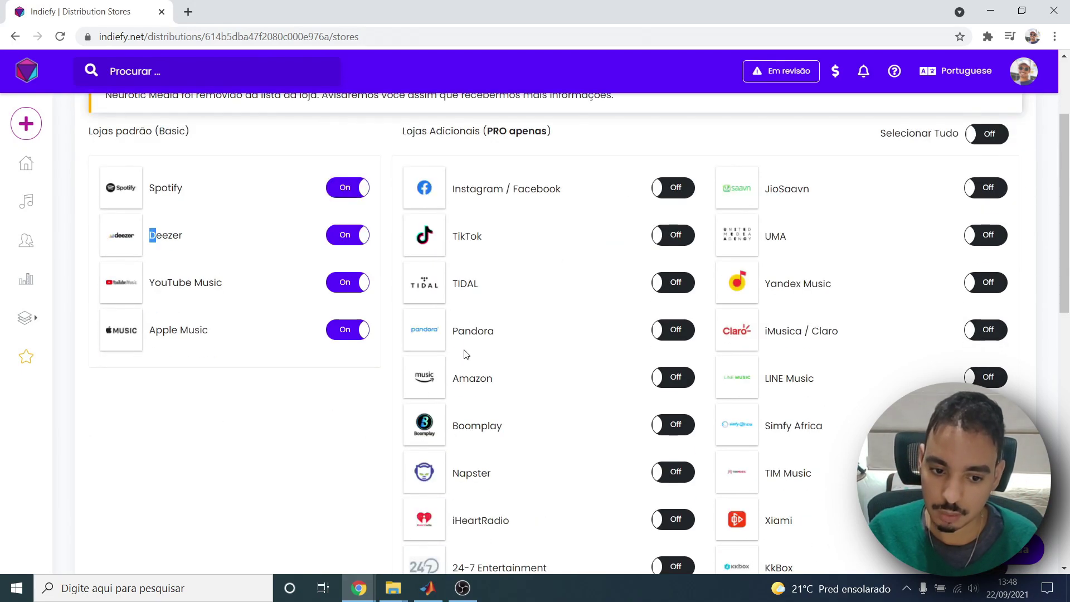
pyautogui.moveTo(452, 378); pyautogui.dragTo(470, 384)
pyautogui.scroll(-4, 471, 391)
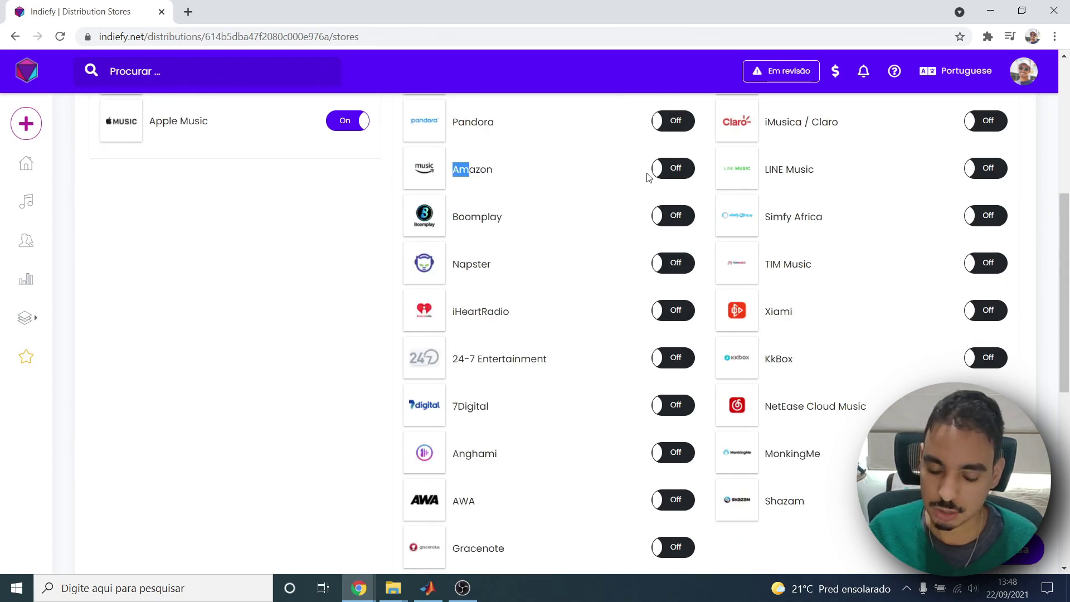
pyautogui.scroll(-4, 649, 177)
pyautogui.scroll(8, 703, 195)
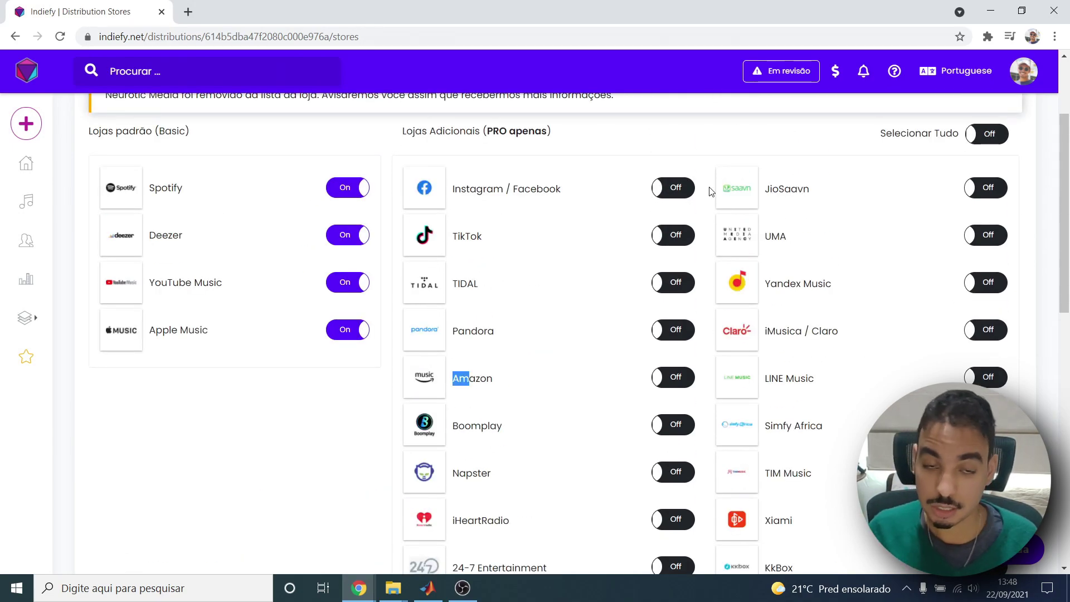
pyautogui.scroll(3, 693, 173)
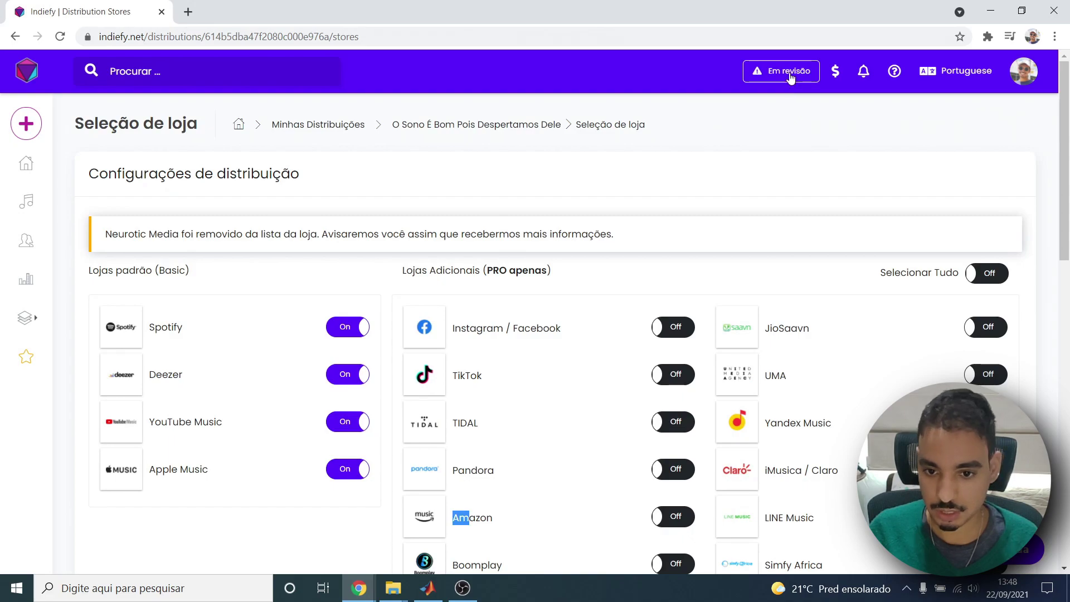
# Open the bank Statements page in a new tab, then return to store selection.
pyautogui.rightClick(835, 70)
pyautogui.click(869, 81)
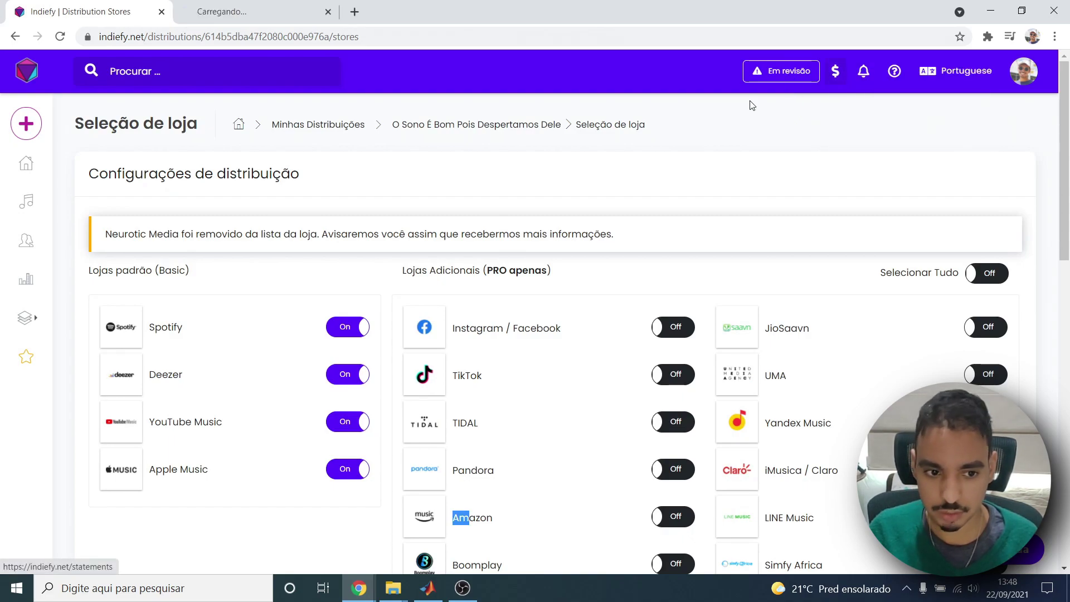
pyautogui.click(239, 12)
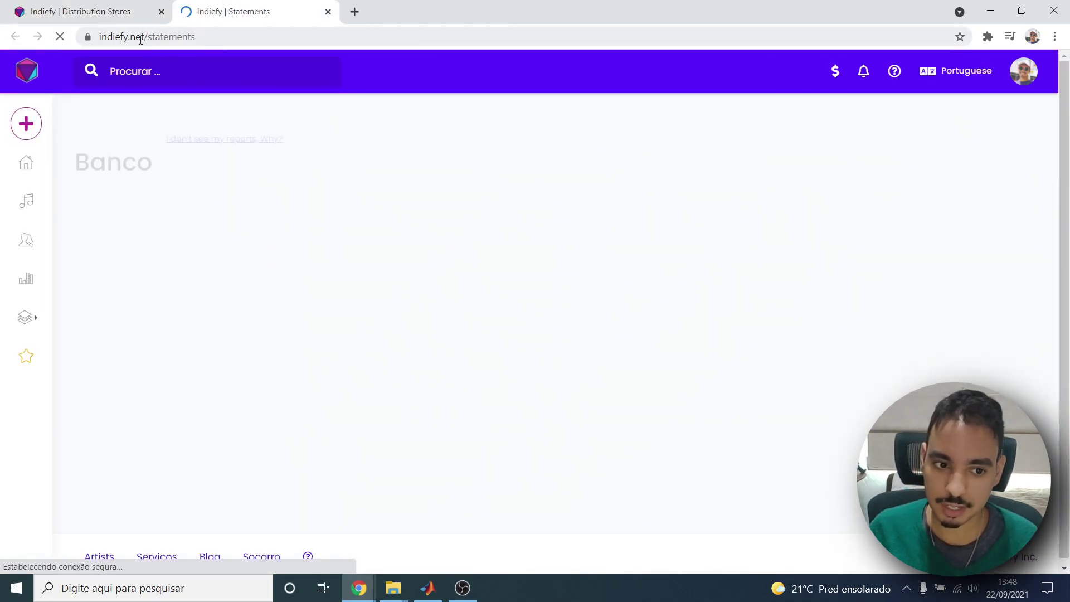
pyautogui.hotkey('ctrl', 'Tab')
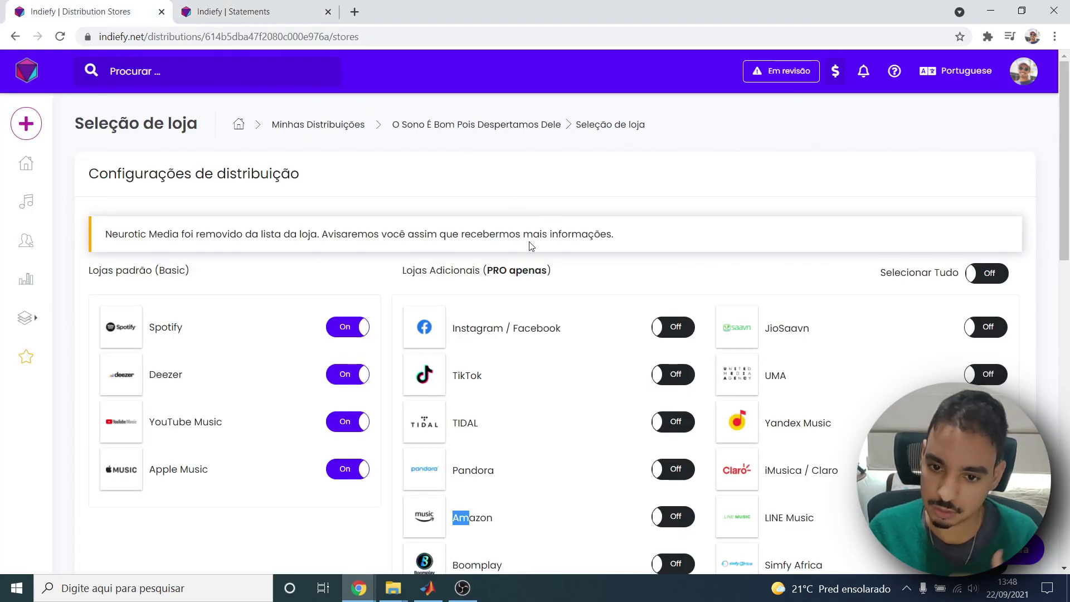
pyautogui.scroll(-15, 705, 244)
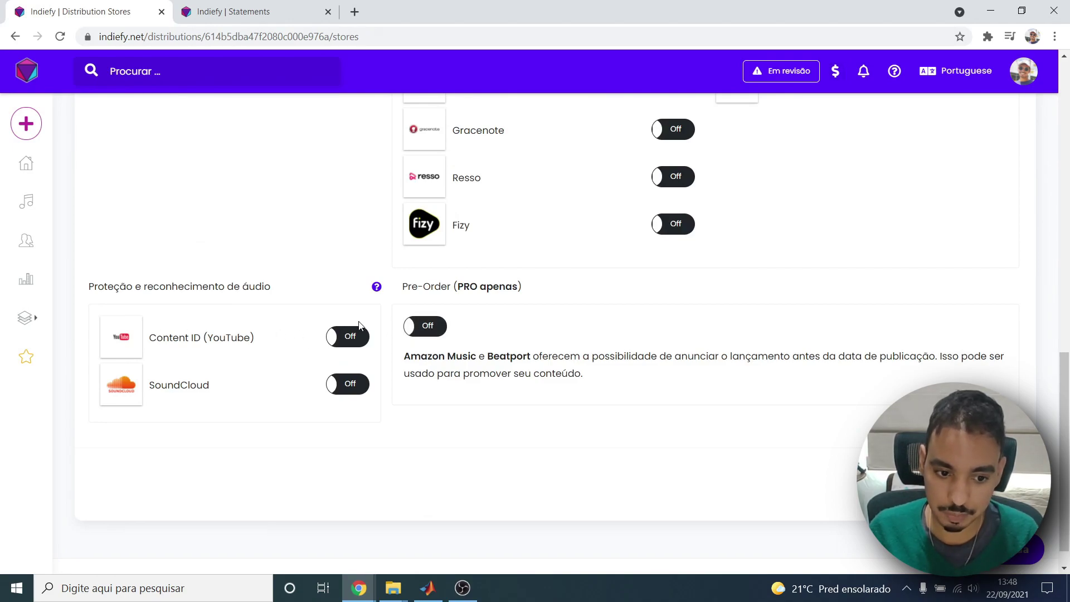
pyautogui.click(355, 337)
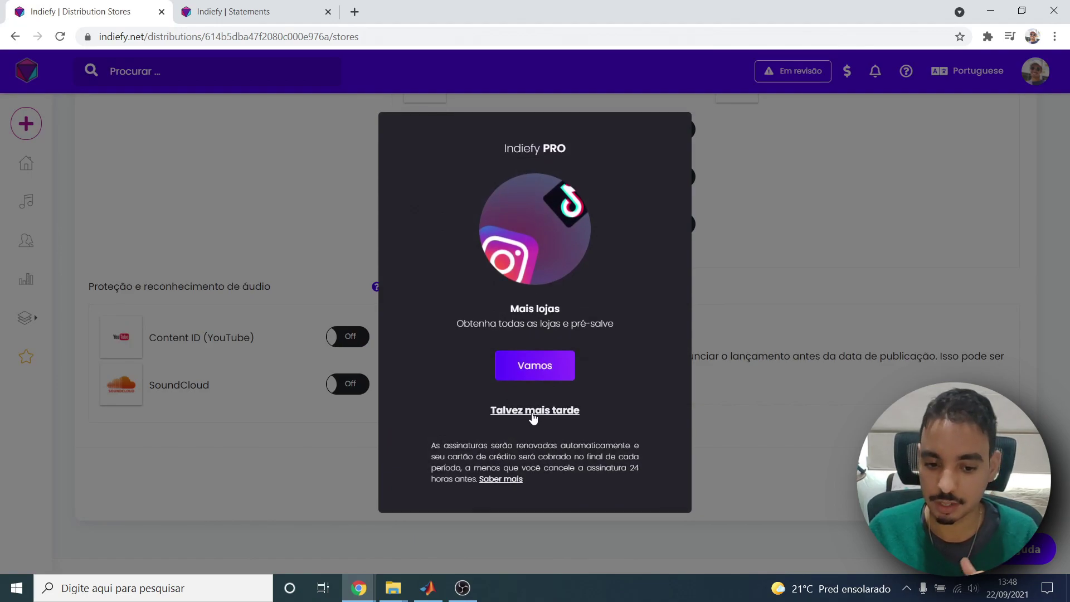
pyautogui.click(537, 410)
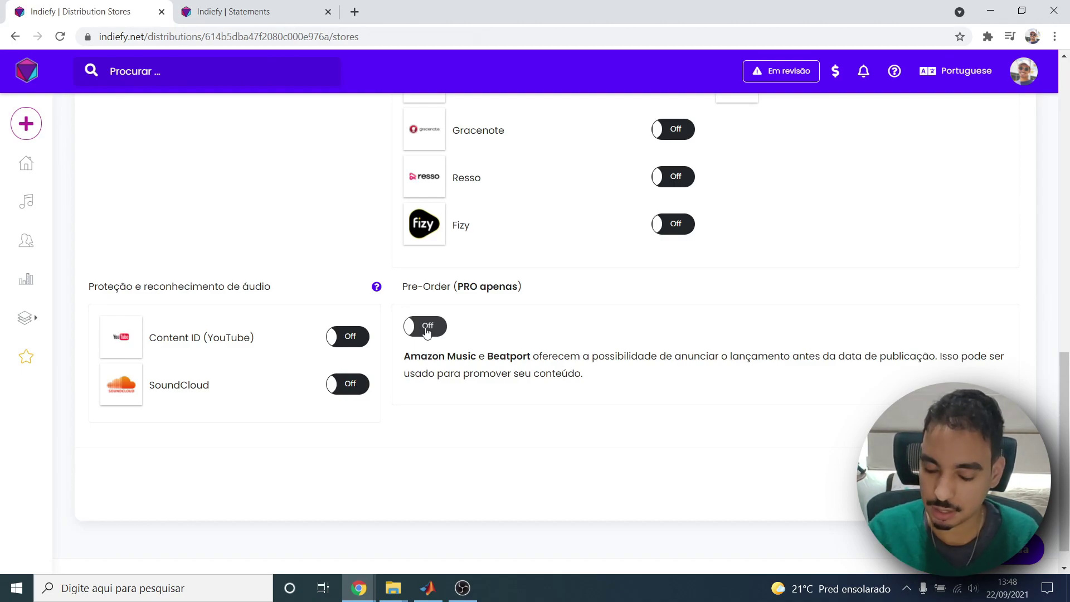
pyautogui.moveTo(425, 357); pyautogui.dragTo(543, 368)
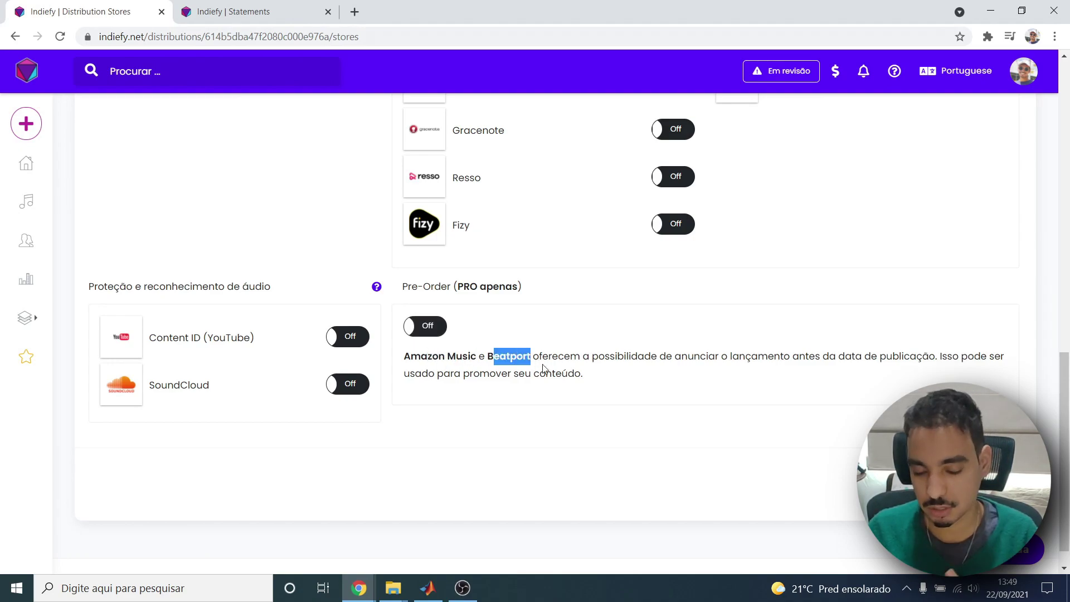
pyautogui.click(624, 372)
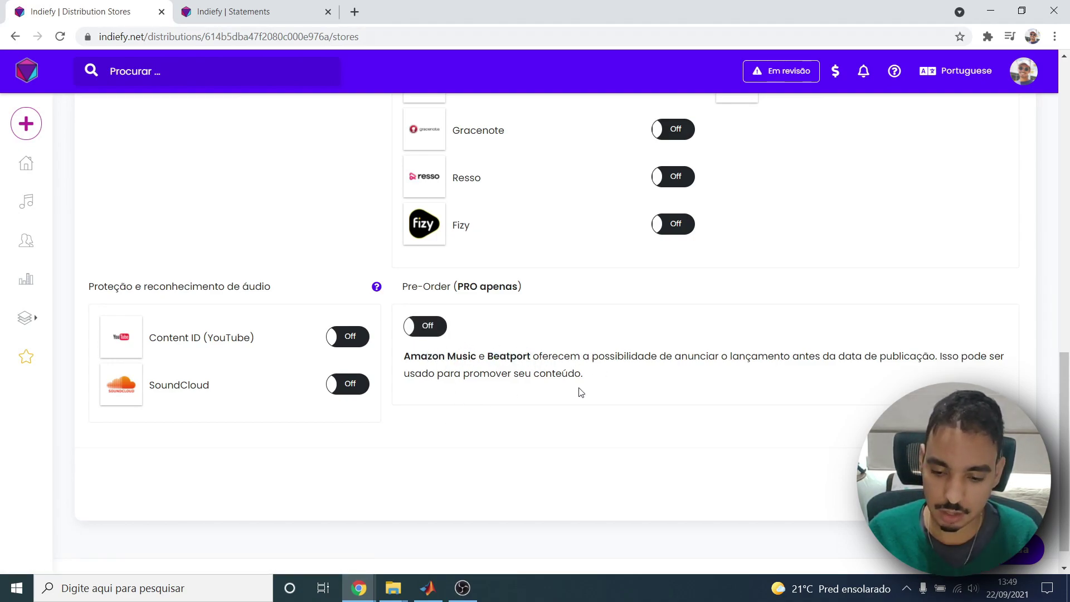
# Continue to the Revisão final page and scroll down to the copyright details.
pyautogui.click(1023, 550)
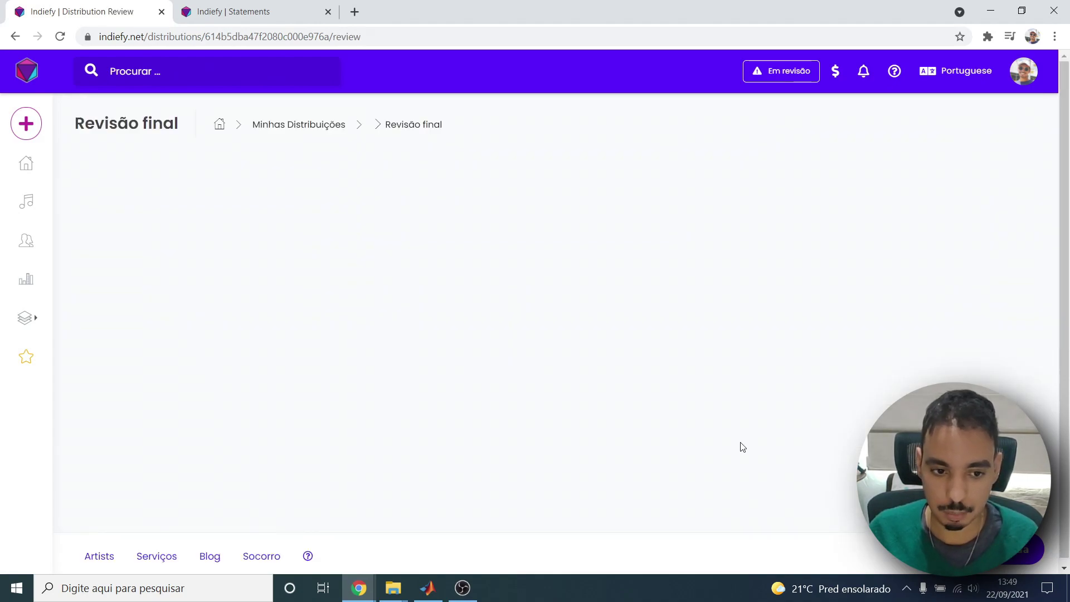
pyautogui.scroll(-3, 330, 308)
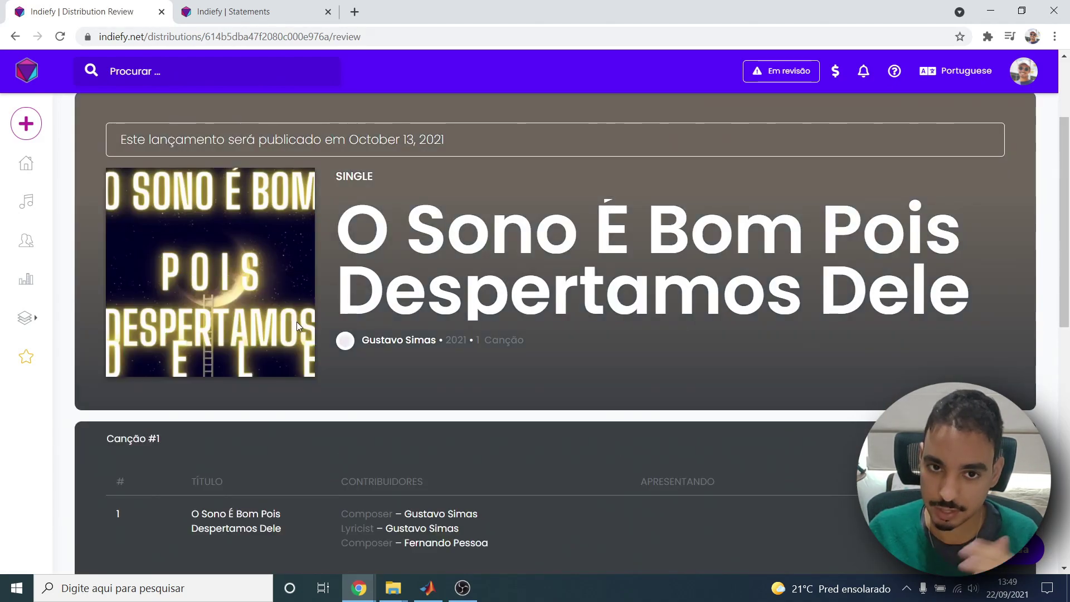
pyautogui.scroll(-4, 296, 322)
pyautogui.scroll(-5, 297, 322)
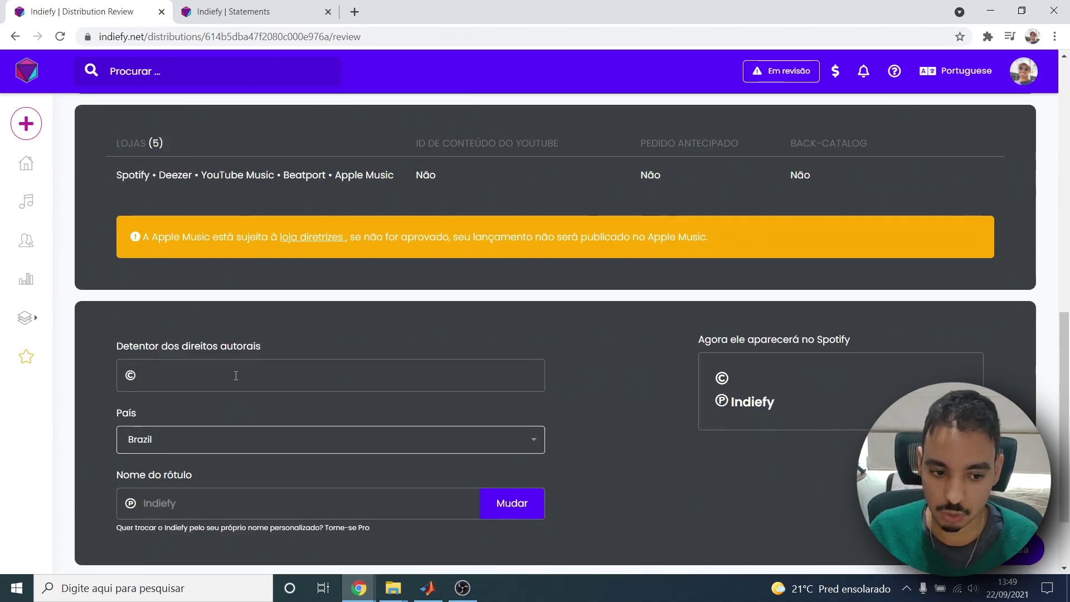
pyautogui.scroll(-1, 236, 376)
# Enter the artist's name in the 'Detentor dos direitos autorais' field.
pyautogui.click(235, 312)
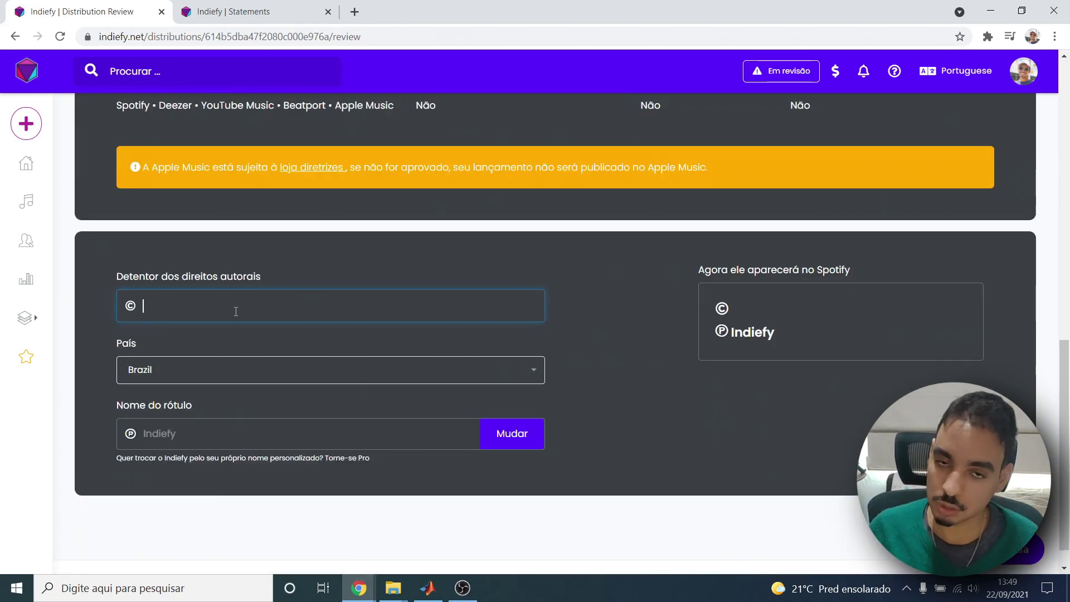
pyautogui.write('Gustavo Simas')
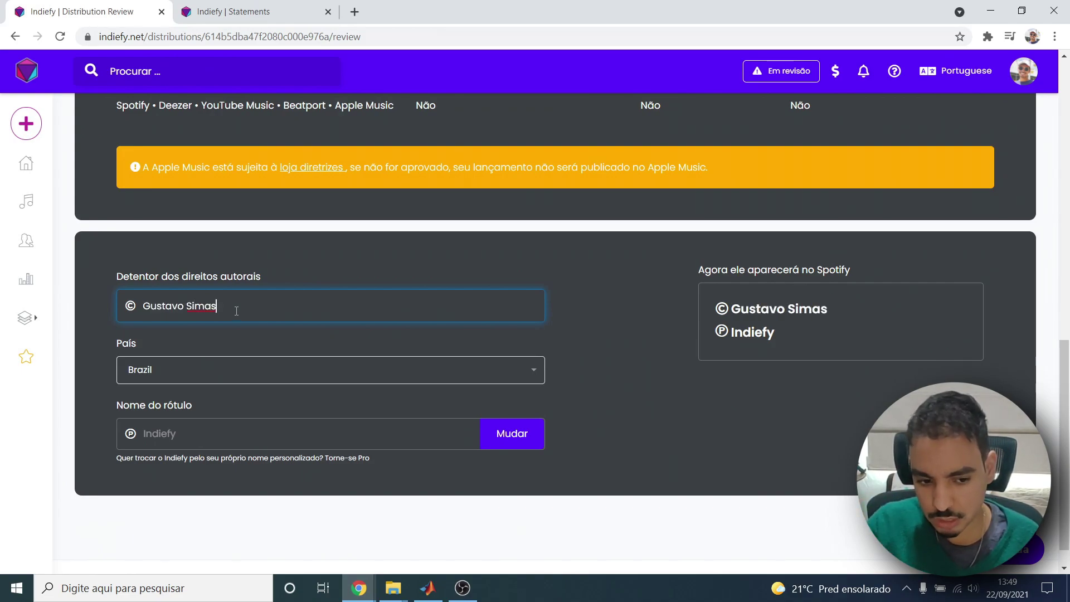
pyautogui.moveTo(234, 311); pyautogui.dragTo(136, 294)
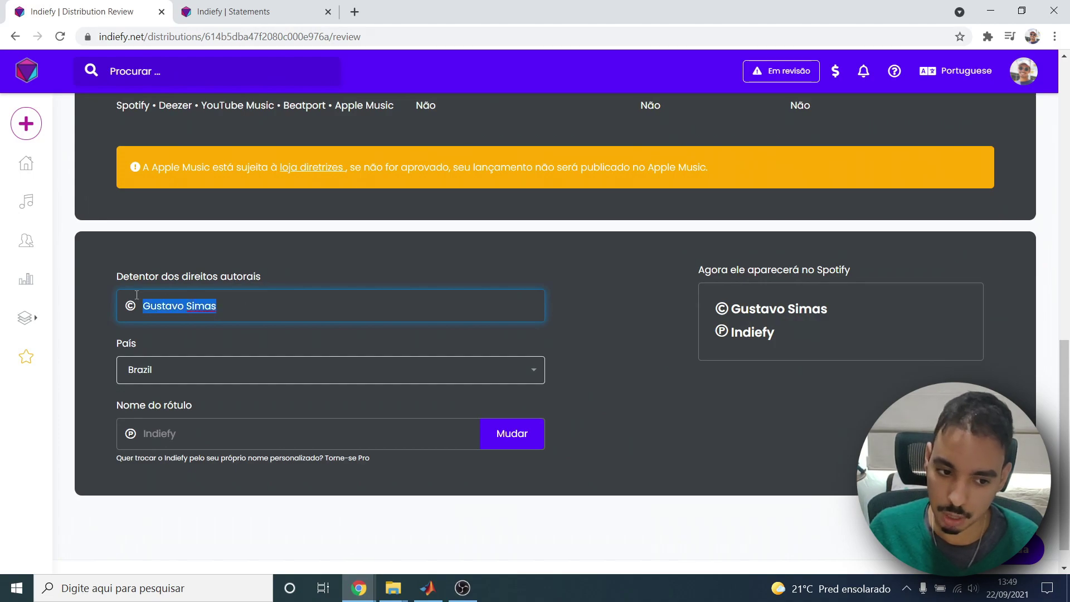
pyautogui.click(140, 307)
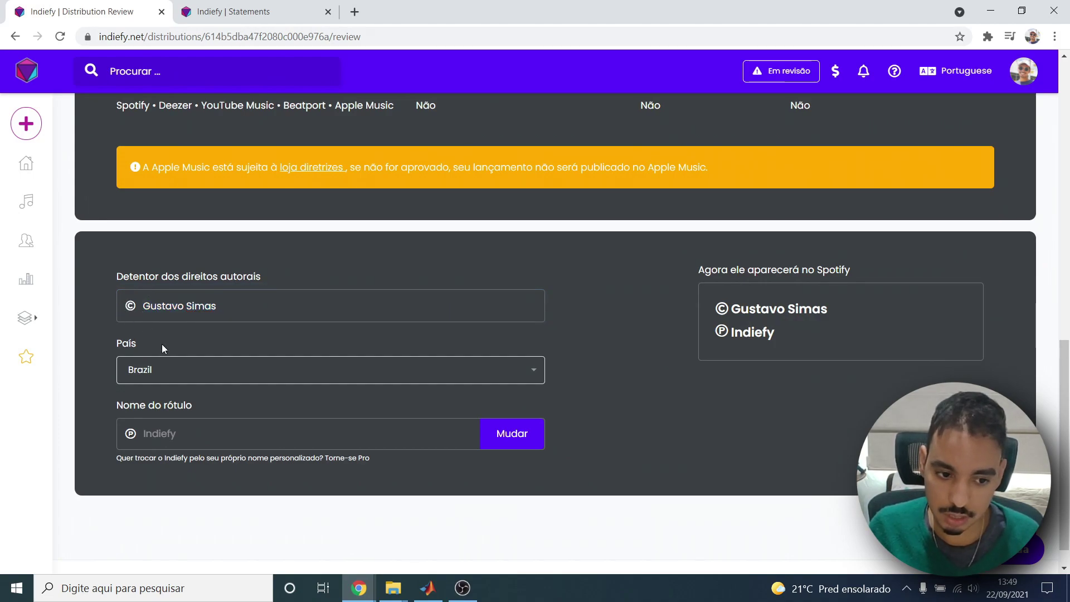
pyautogui.click(189, 306)
pyautogui.moveTo(263, 306); pyautogui.dragTo(65, 311)
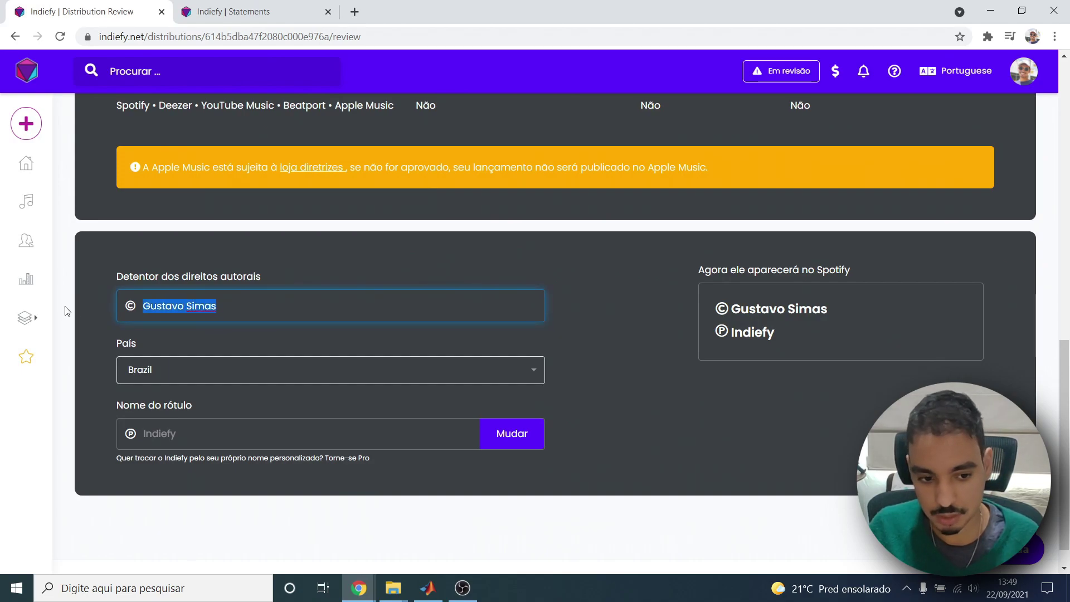
pyautogui.click(242, 305)
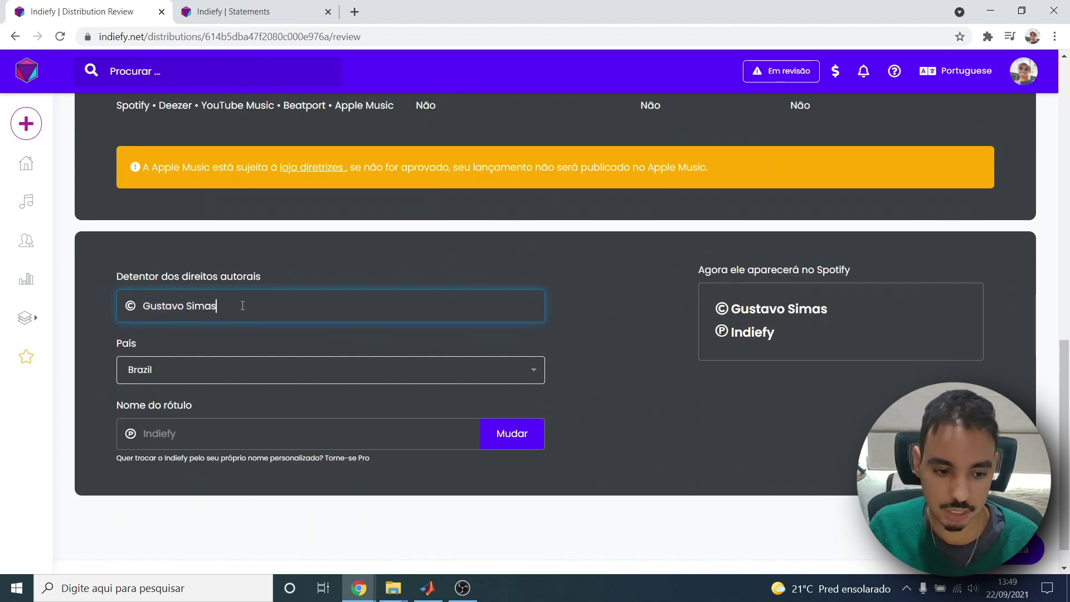
pyautogui.click(148, 430)
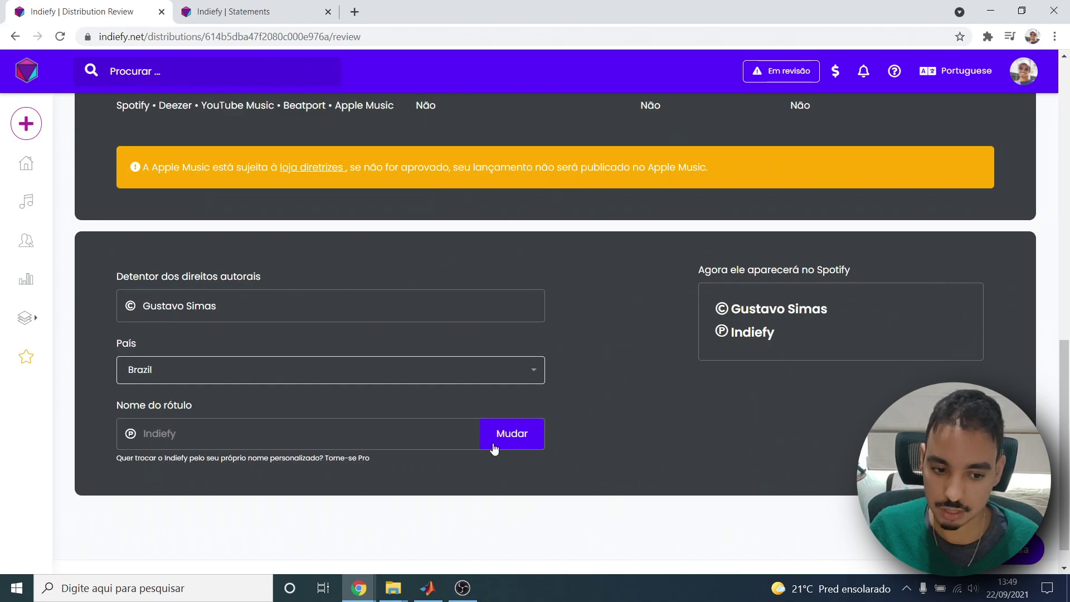
# Check the Spotify preview shows the copyright holder and Indiefy label.
pyautogui.moveTo(739, 333)
pyautogui.mouseDown()
pyautogui.moveTo(775, 339)
pyautogui.moveTo(757, 336)
pyautogui.mouseUp()
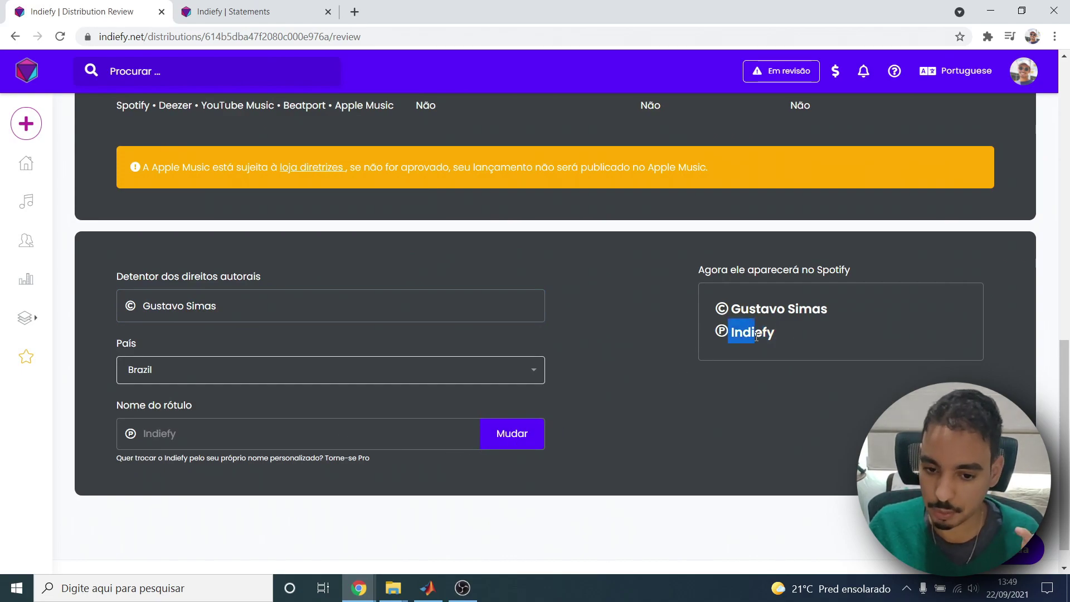
pyautogui.moveTo(730, 332); pyautogui.dragTo(735, 329)
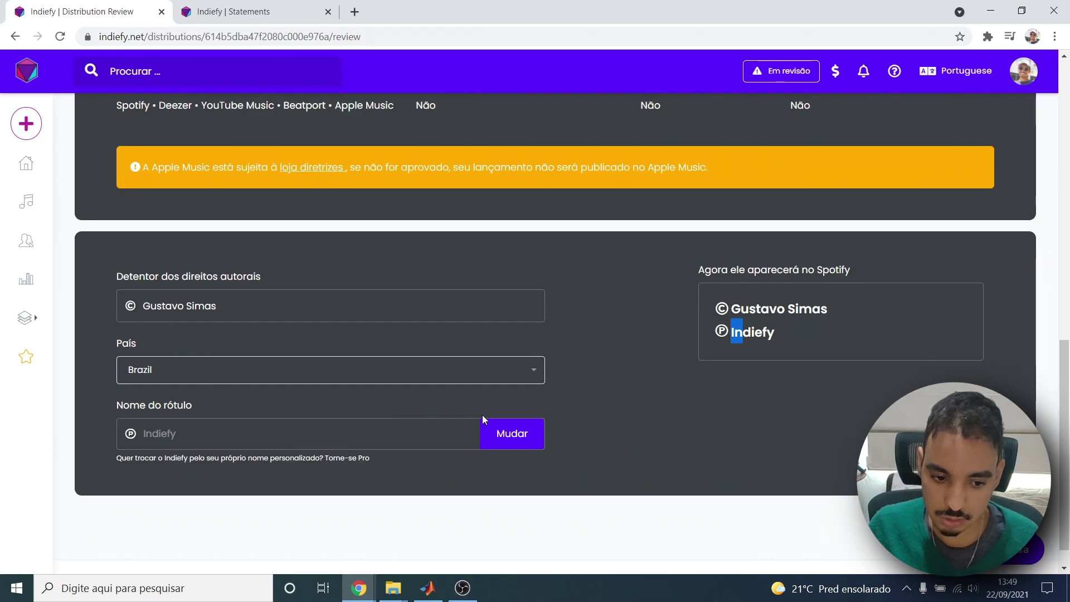
pyautogui.scroll(-1, 282, 440)
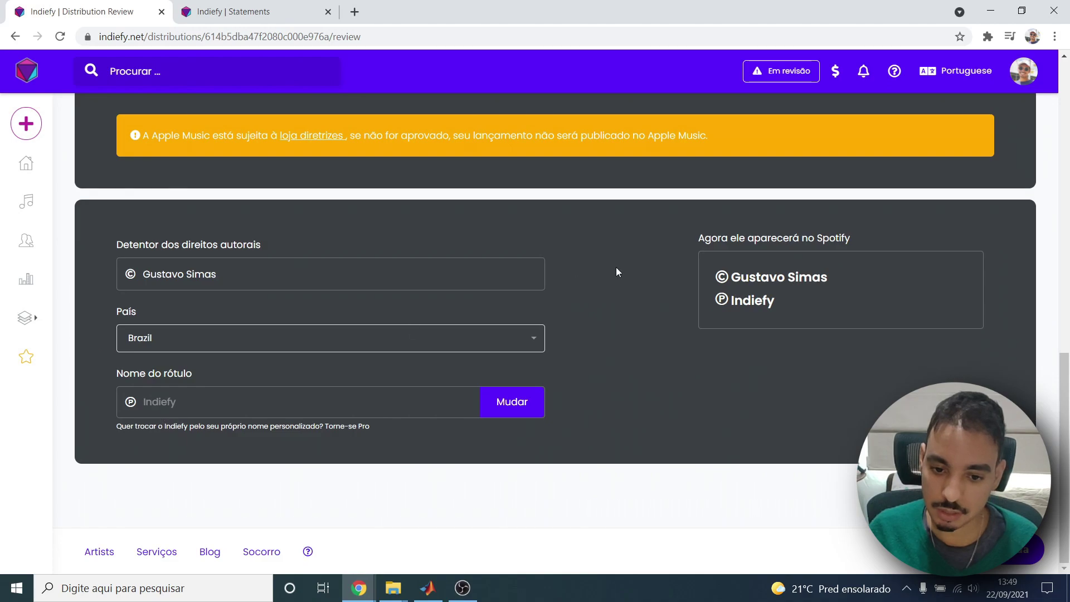
pyautogui.moveTo(731, 277); pyautogui.dragTo(744, 277)
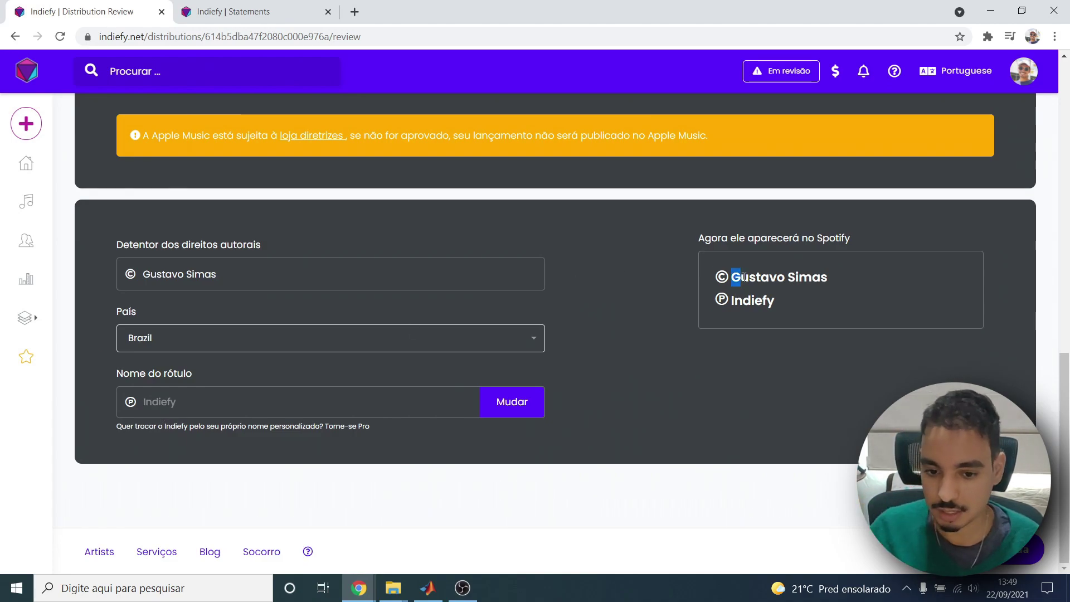
pyautogui.moveTo(723, 279); pyautogui.dragTo(828, 279)
pyautogui.moveTo(732, 300); pyautogui.dragTo(768, 300)
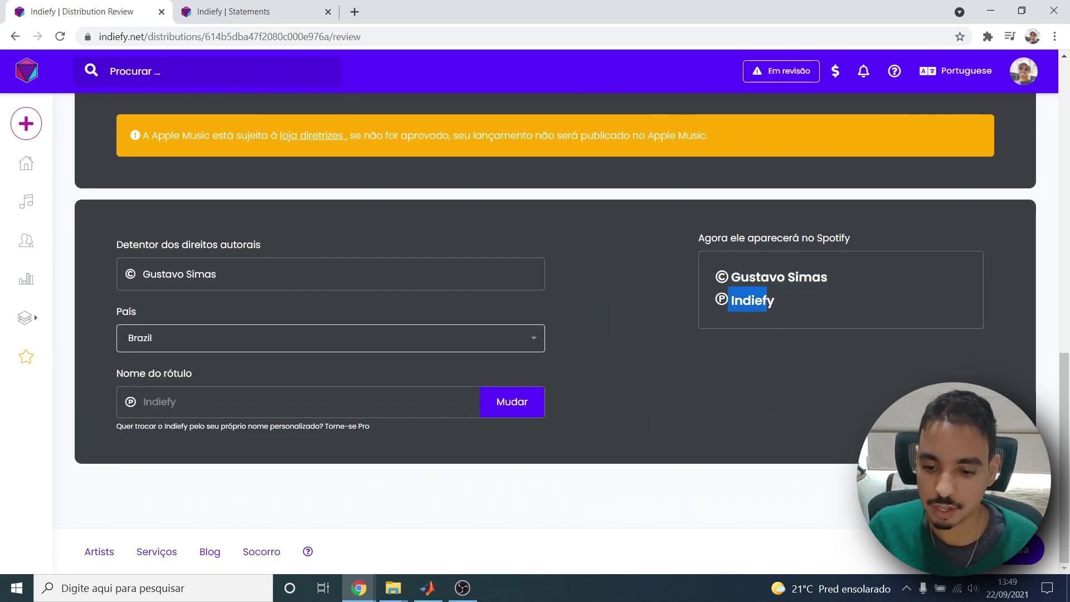
# Submit the single after ticking 'Ok, eu revisei o lançamento', then dismiss the 'Feito!' message.
pyautogui.click(1023, 549)
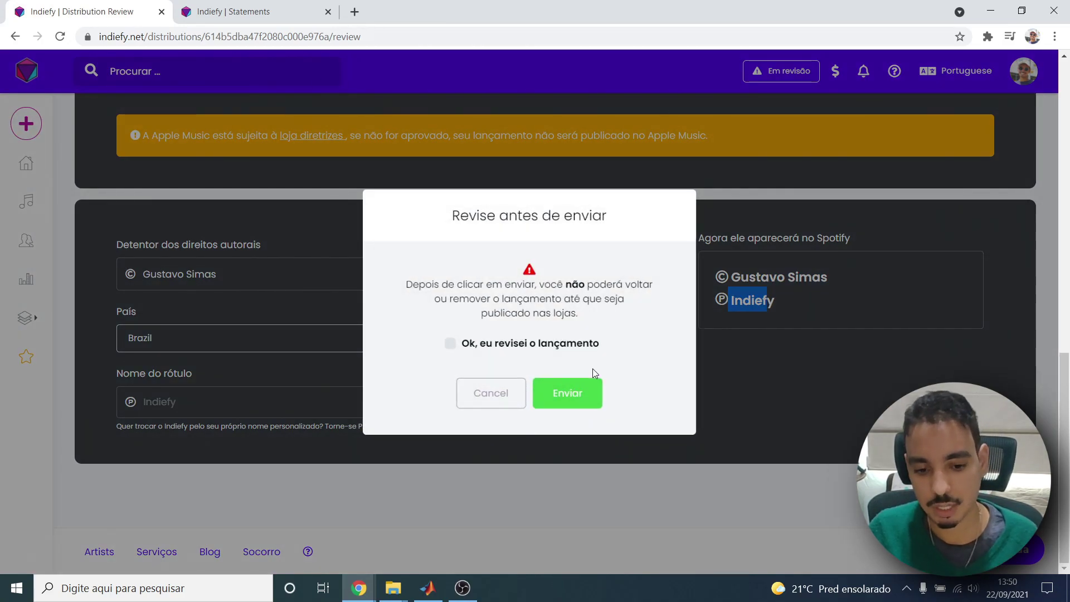
pyautogui.click(567, 396)
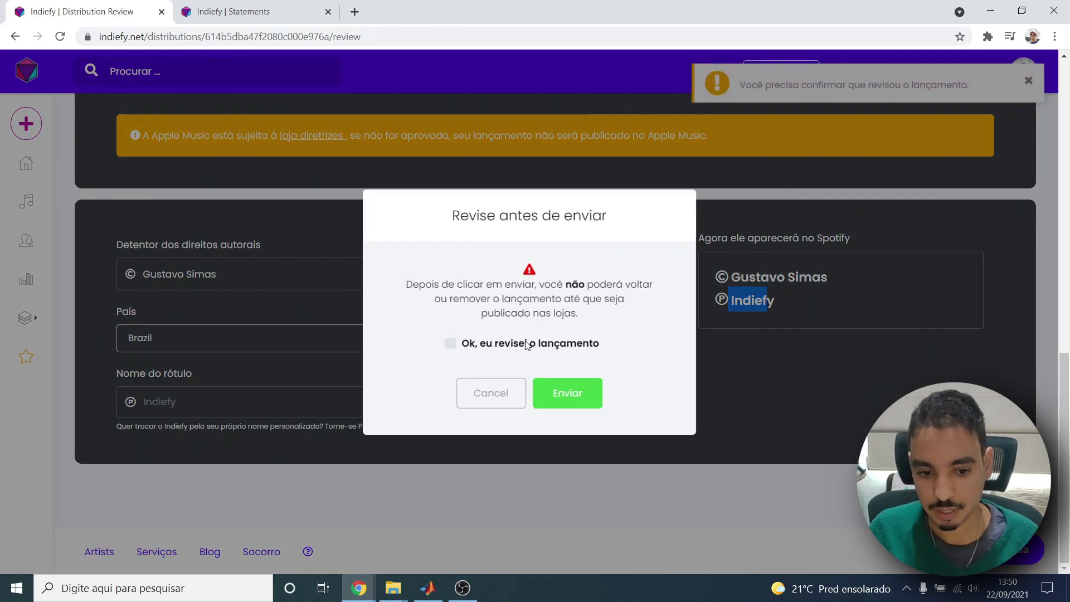
pyautogui.click(526, 343)
pyautogui.click(582, 391)
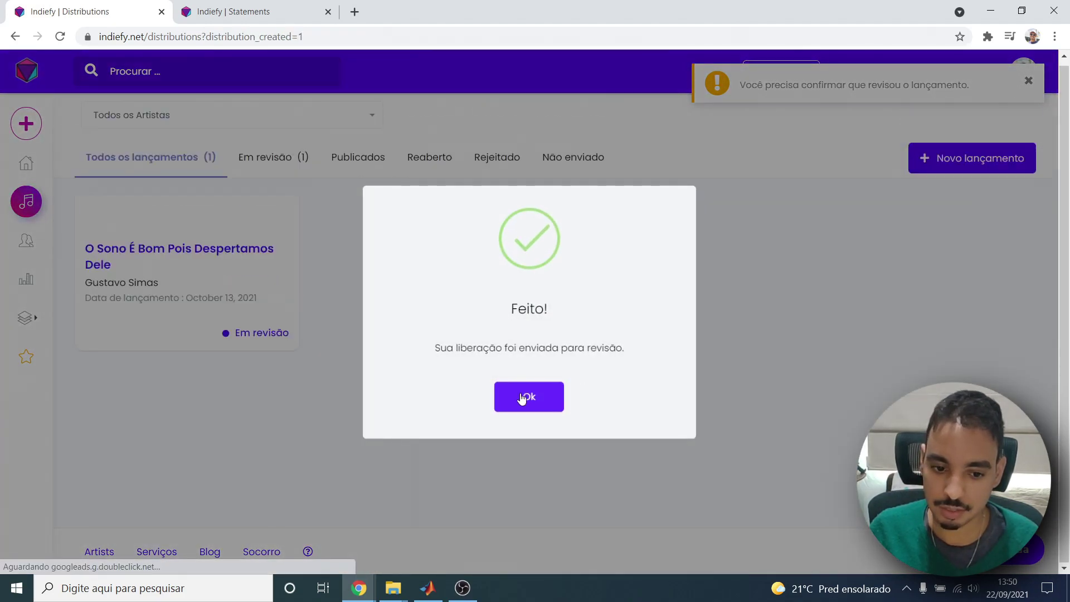
pyautogui.click(528, 397)
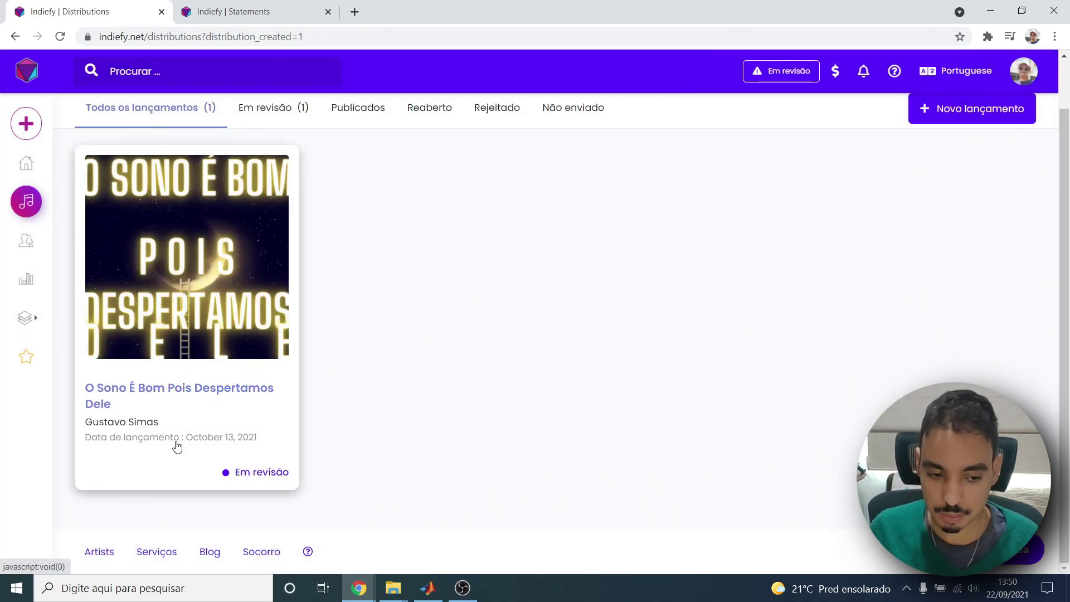
pyautogui.click(218, 420)
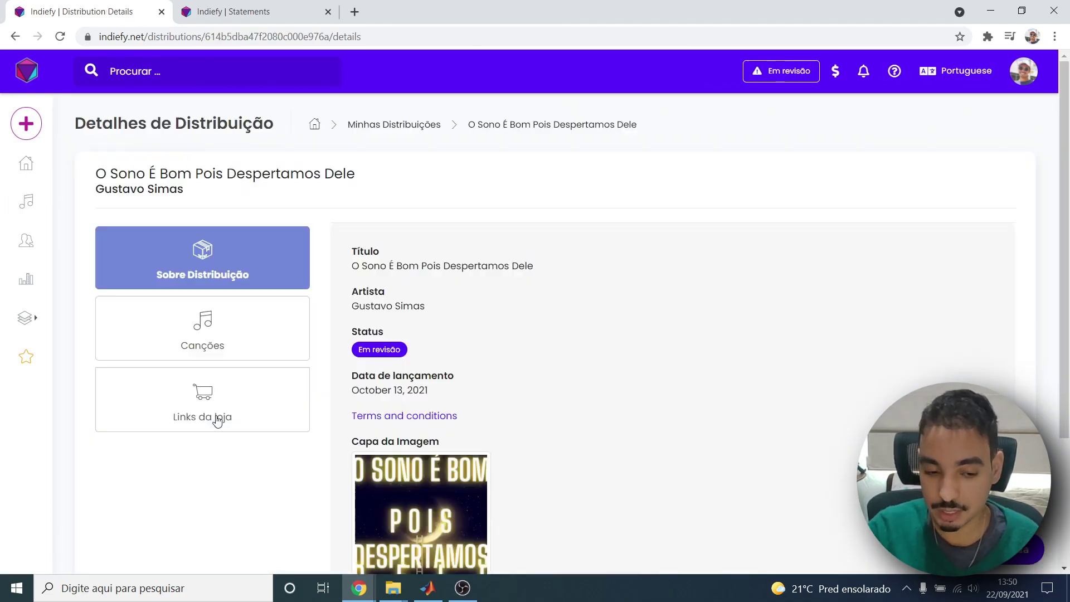
pyautogui.scroll(-3, 308, 335)
pyautogui.moveTo(353, 200); pyautogui.dragTo(412, 219)
pyautogui.click(390, 220)
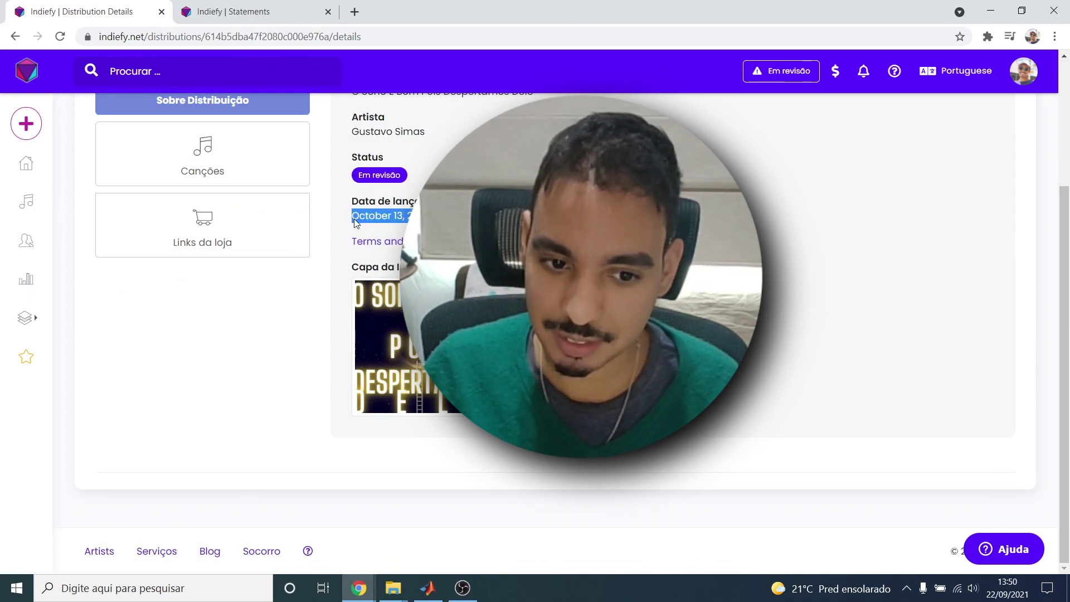
pyautogui.click(385, 218)
pyautogui.scroll(3, 367, 222)
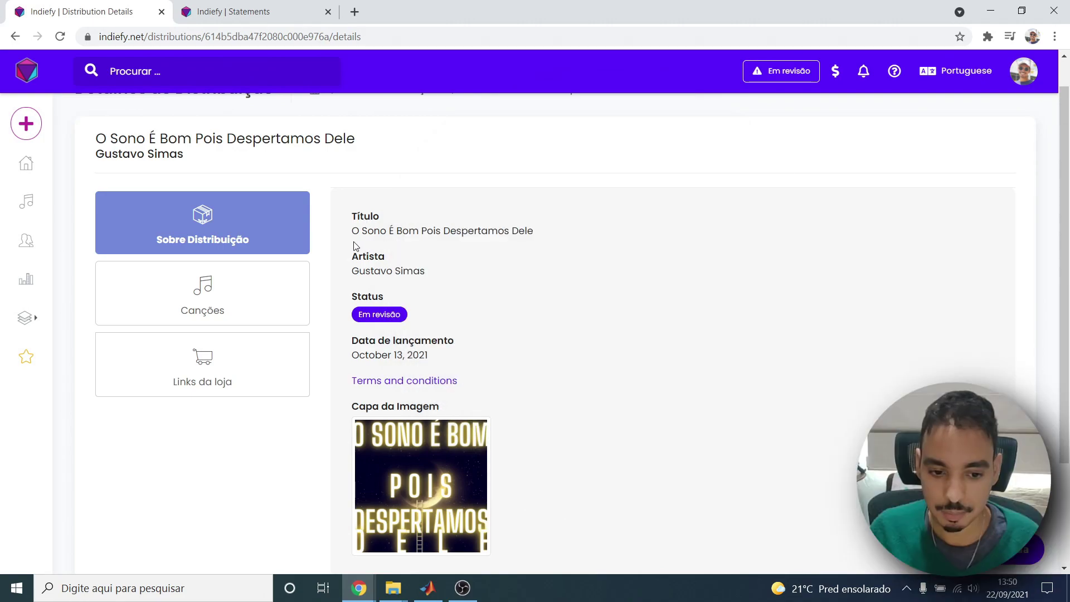
pyautogui.moveTo(353, 355); pyautogui.dragTo(438, 357)
pyautogui.click(446, 357)
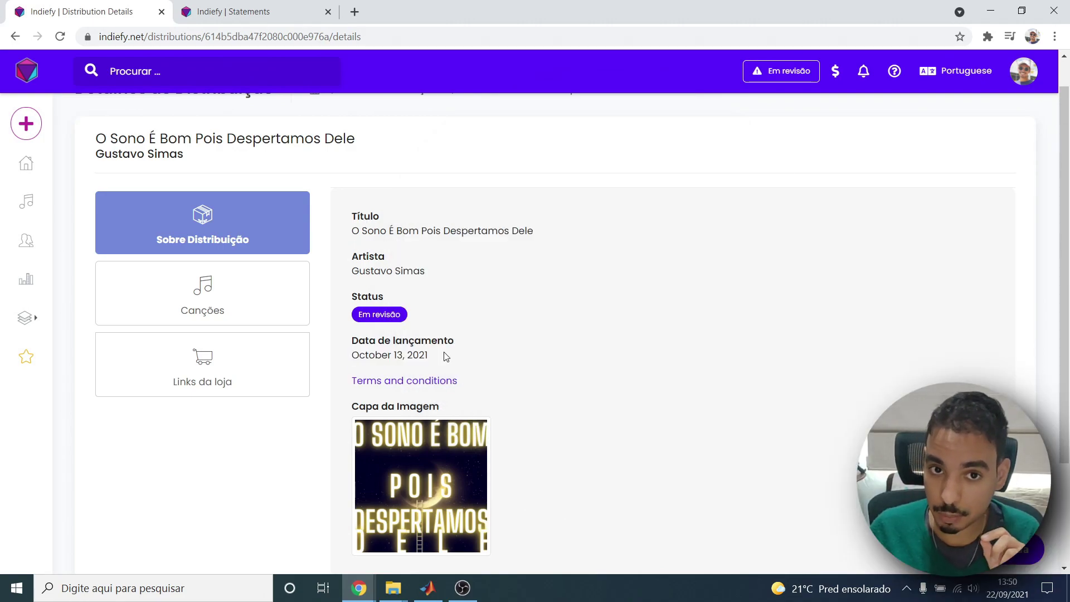
pyautogui.scroll(-3, 446, 357)
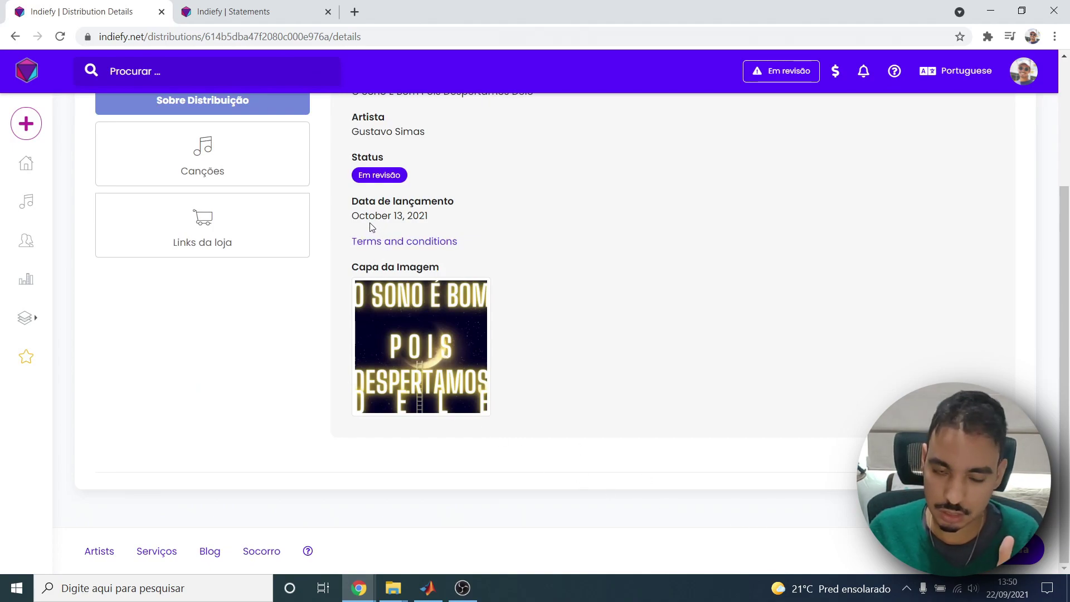
pyautogui.moveTo(367, 222); pyautogui.dragTo(404, 216)
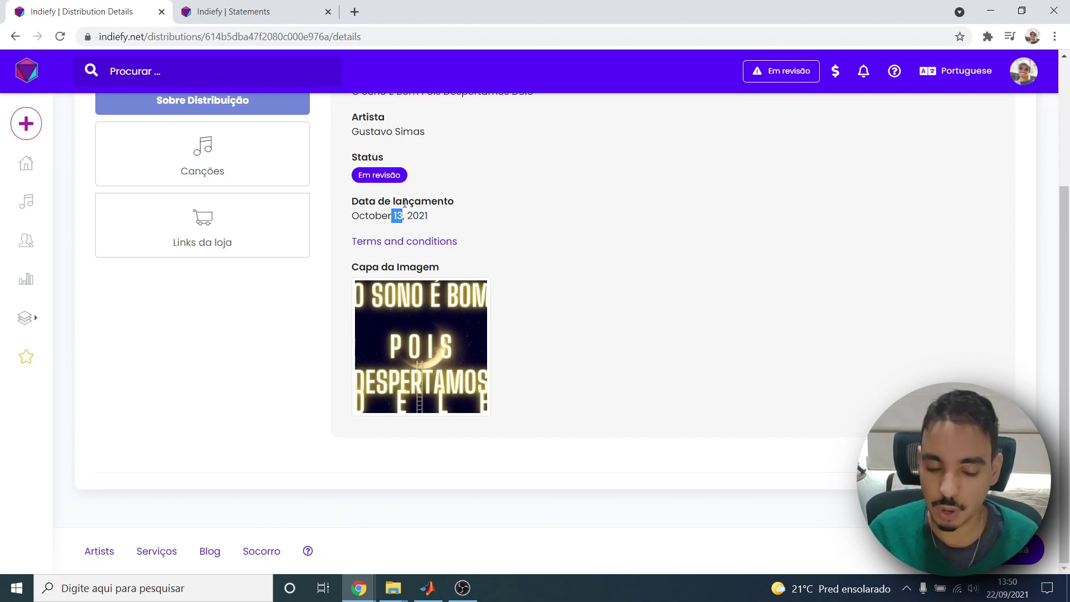
pyautogui.scroll(3, 273, 262)
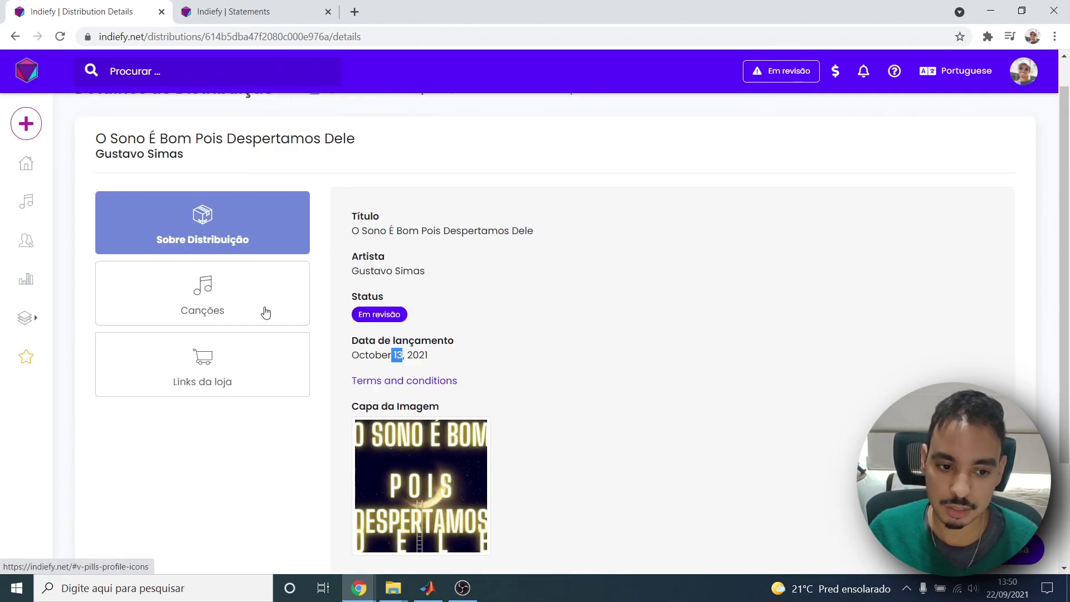
pyautogui.scroll(1, 261, 300)
pyautogui.scroll(-2, 226, 264)
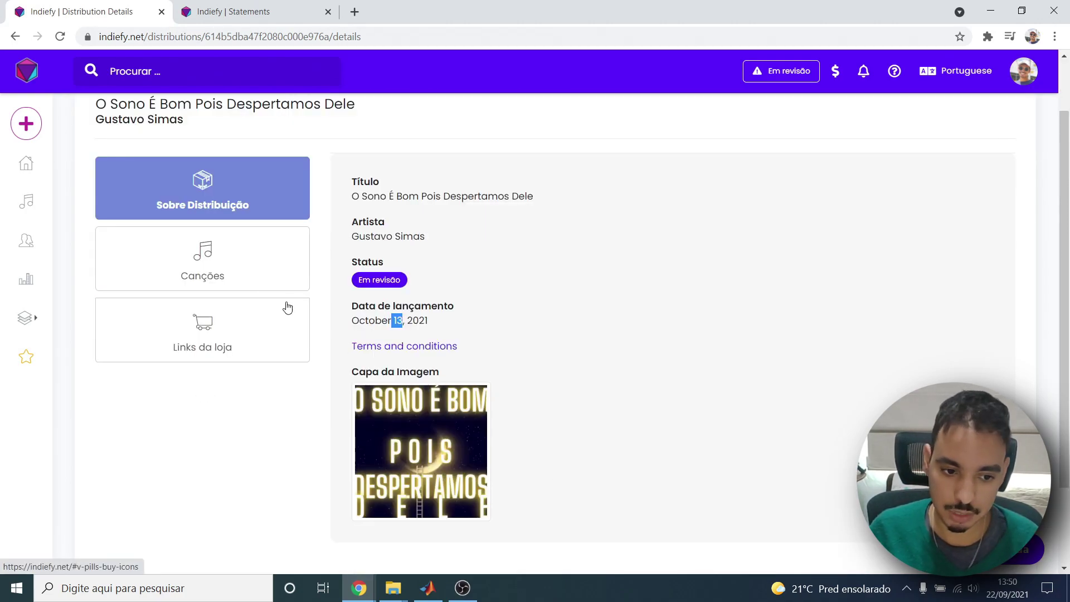
pyautogui.click(247, 260)
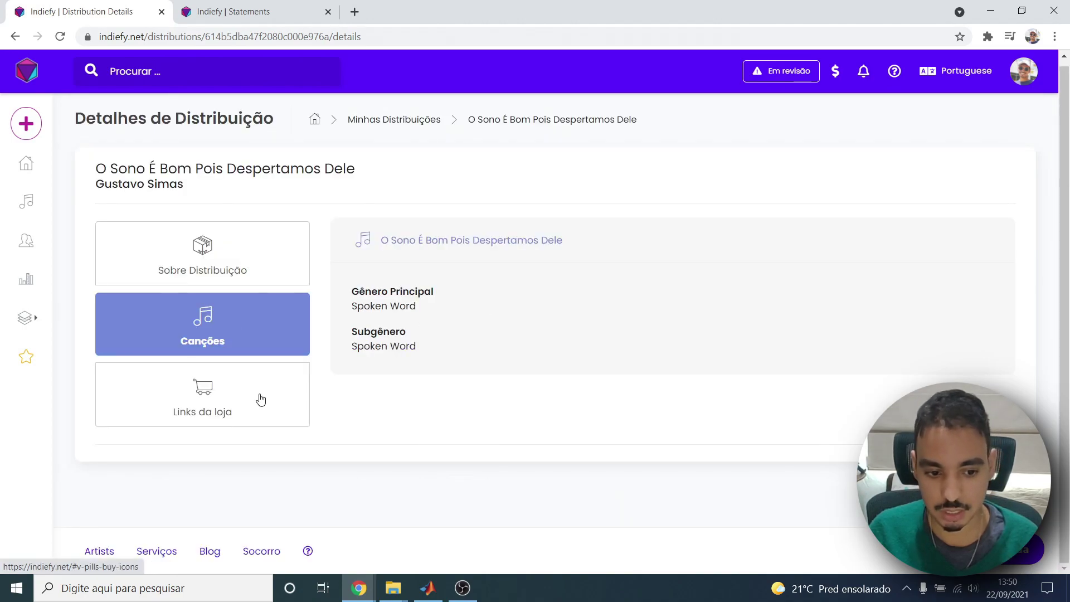
pyautogui.click(266, 401)
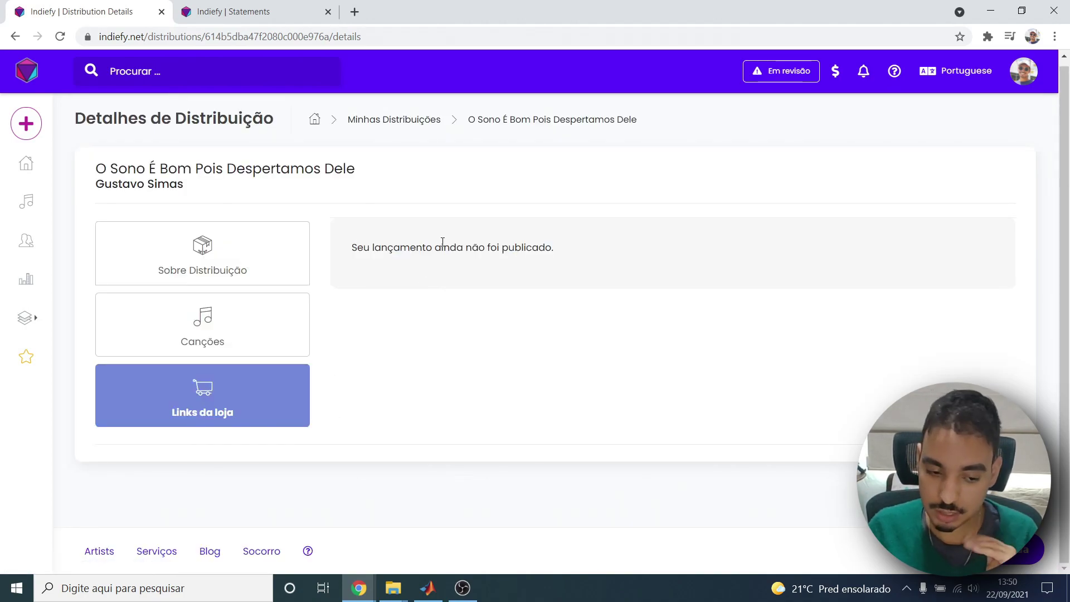
pyautogui.click(301, 266)
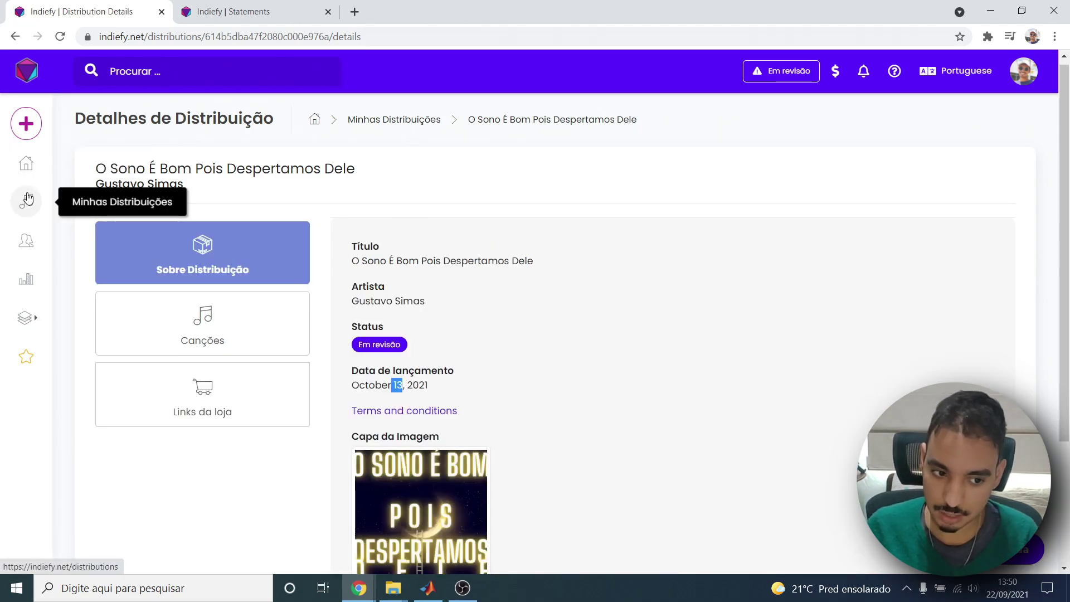
# Visit Analytics and Meus artistas, then open the Banco page showing a $0.00 balance.
pyautogui.click(26, 279)
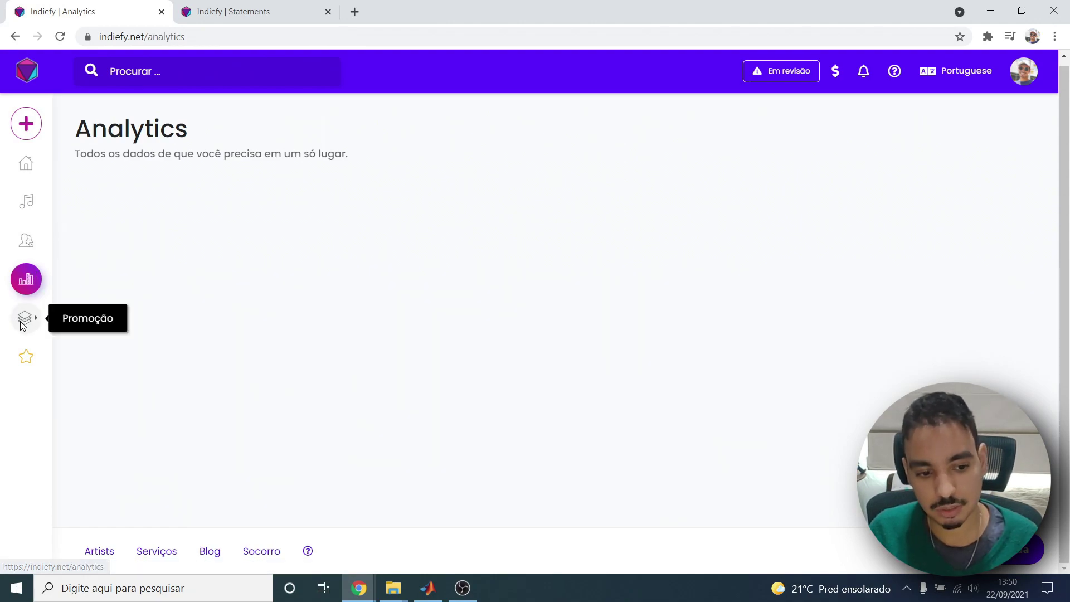
pyautogui.click(39, 236)
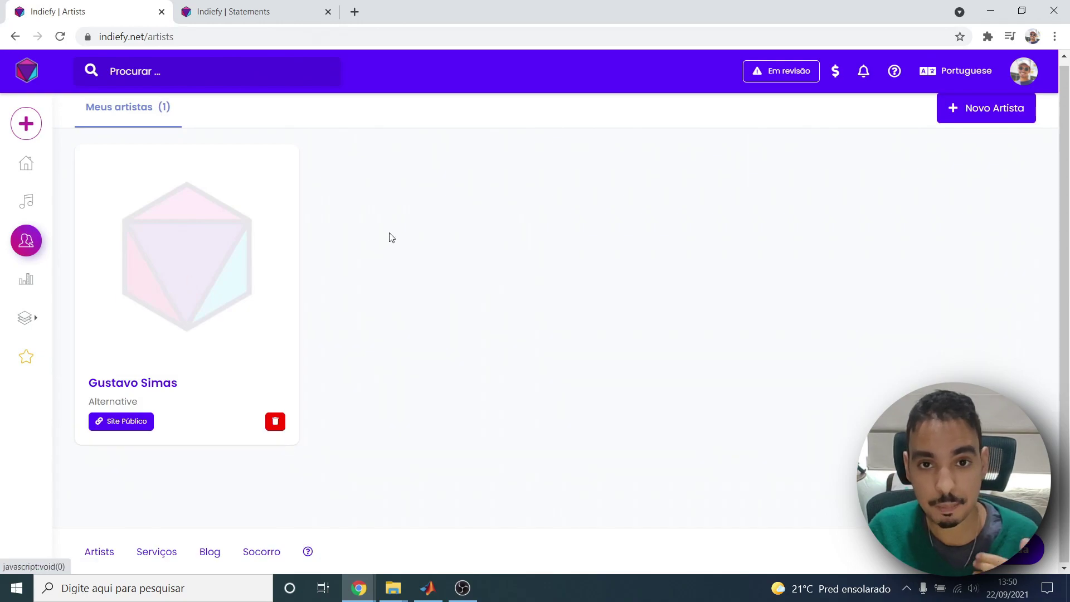
pyautogui.click(835, 82)
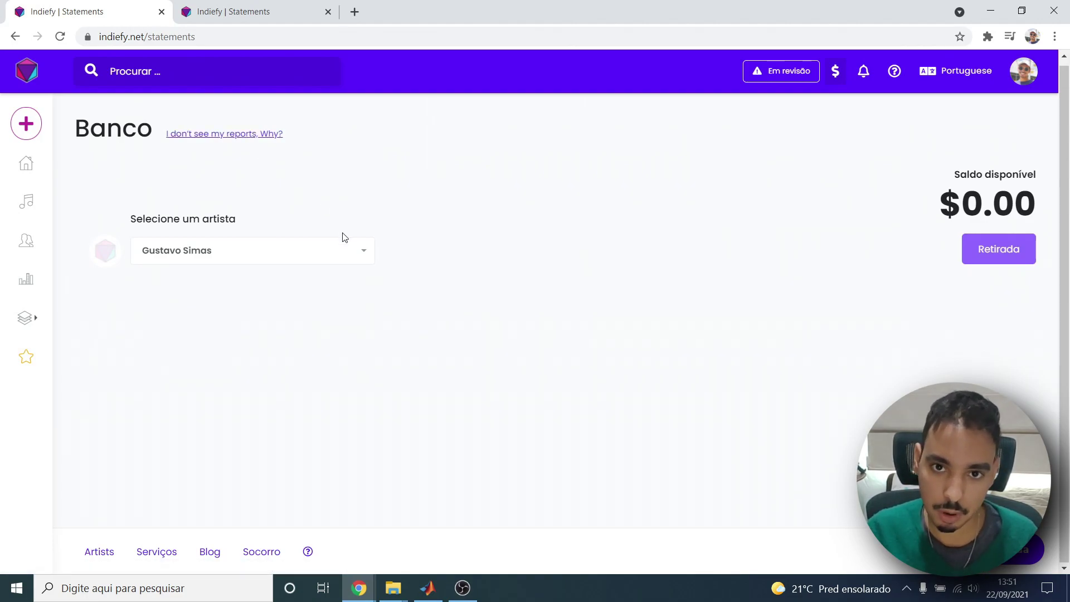
# Peek at the artist list, open Indiefy Support in a new tab, and return to the first Statements tab.
pyautogui.click(337, 257)
pyautogui.click(356, 238)
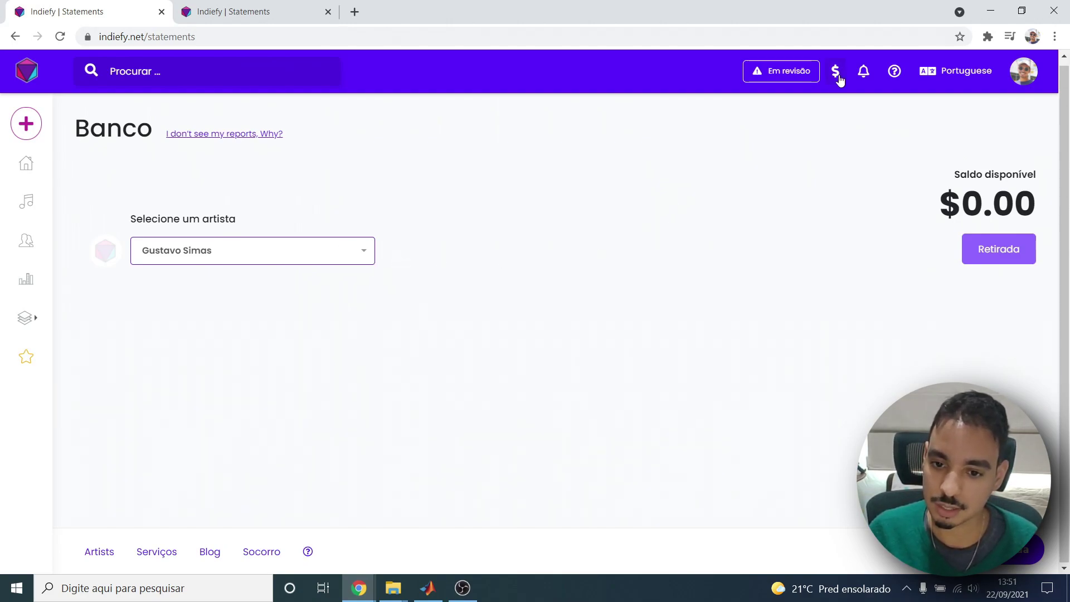
pyautogui.click(895, 71)
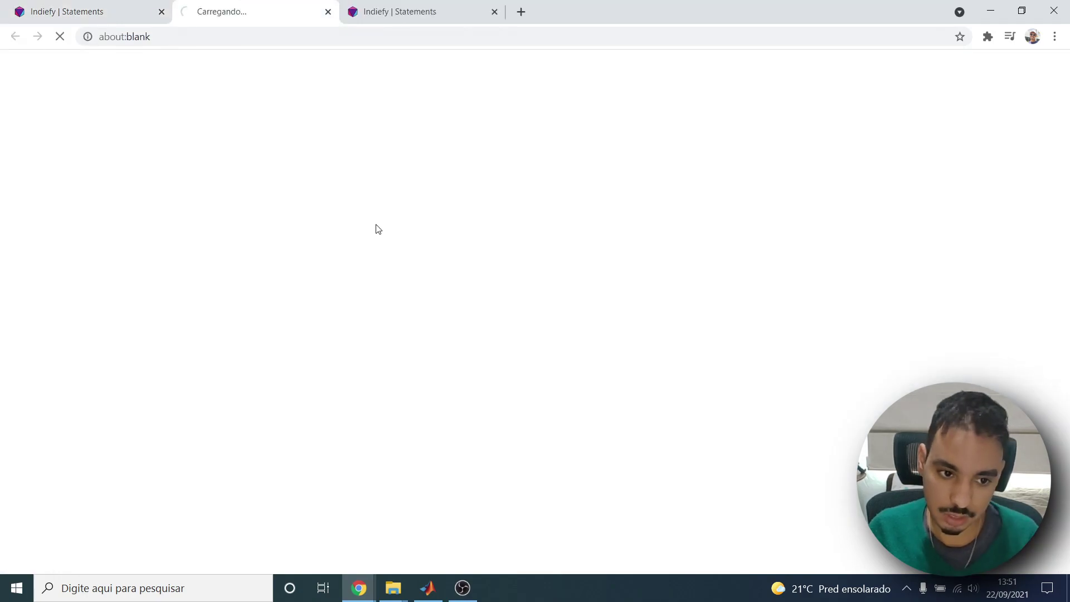
pyautogui.click(377, 12)
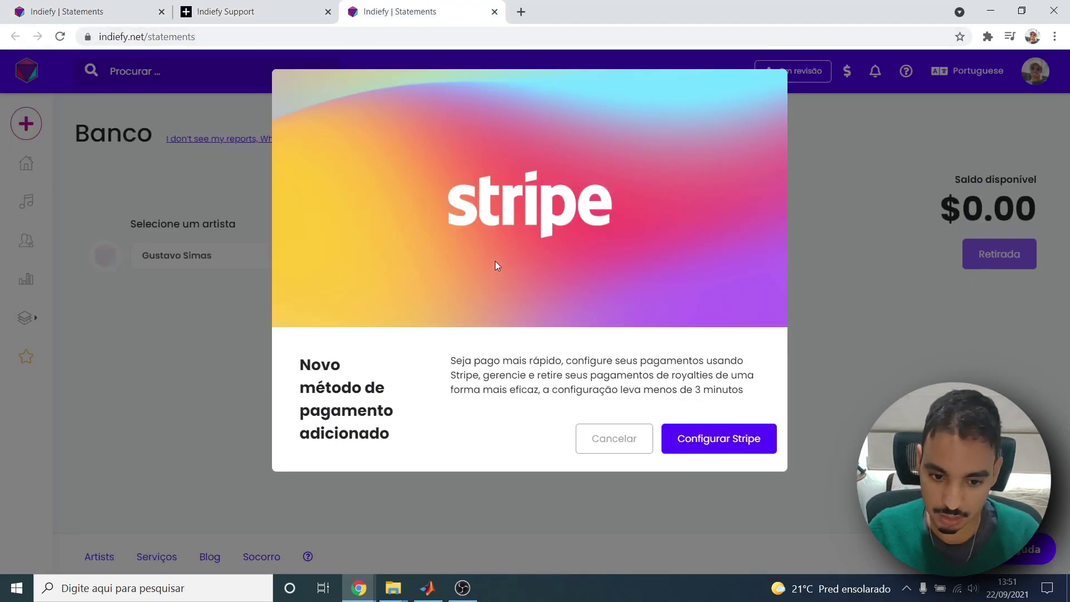
pyautogui.click(49, 7)
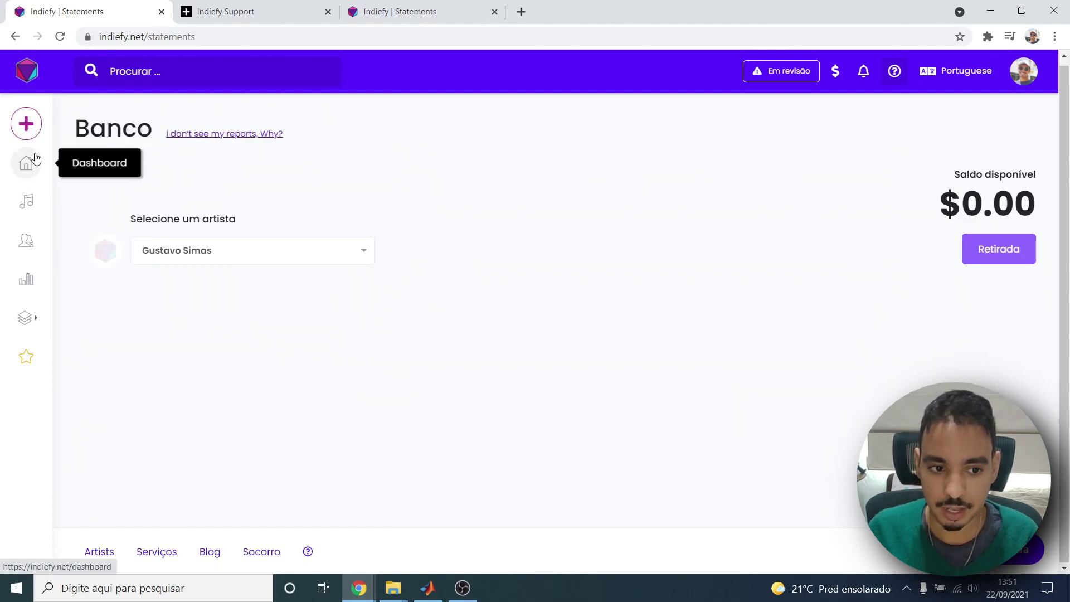
pyautogui.click(223, 16)
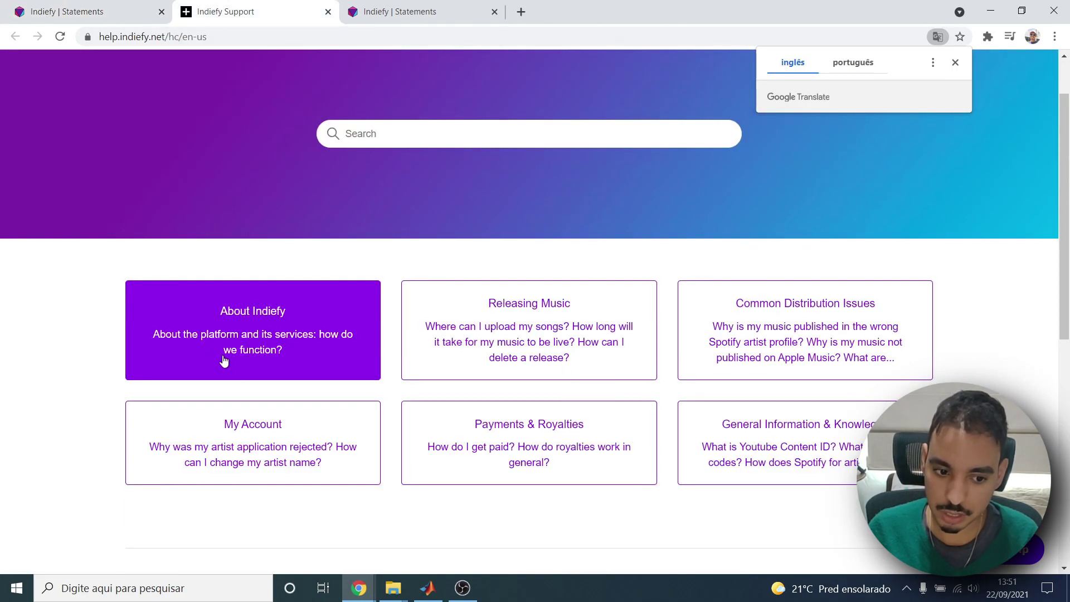
pyautogui.scroll(-2, 225, 358)
pyautogui.click(955, 63)
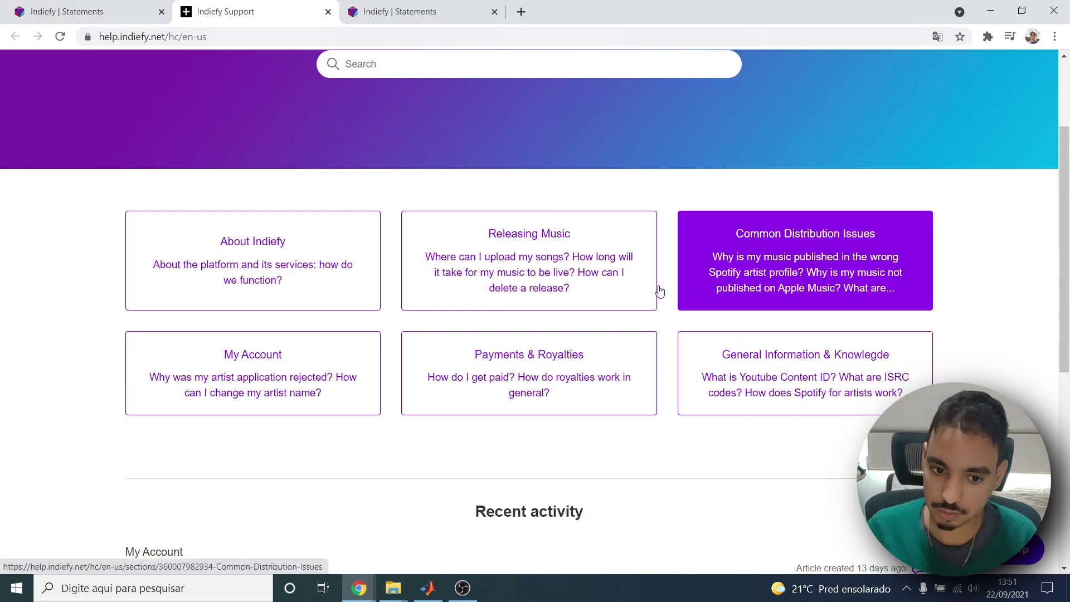
pyautogui.scroll(3, 229, 168)
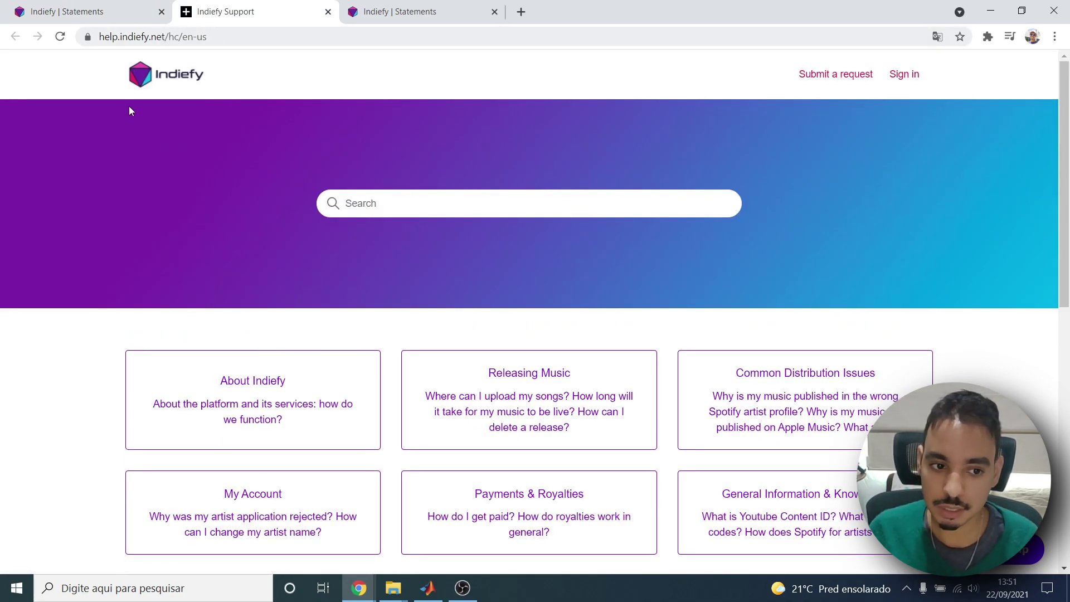
pyautogui.scroll(-2, 259, 293)
pyautogui.scroll(-1, 285, 339)
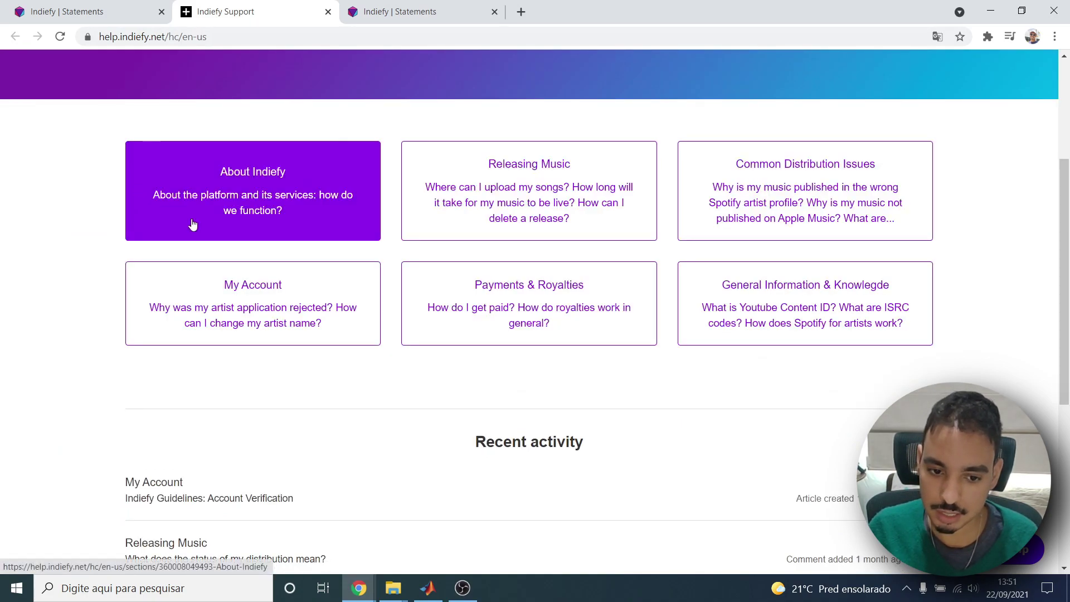
pyautogui.scroll(-2, 167, 212)
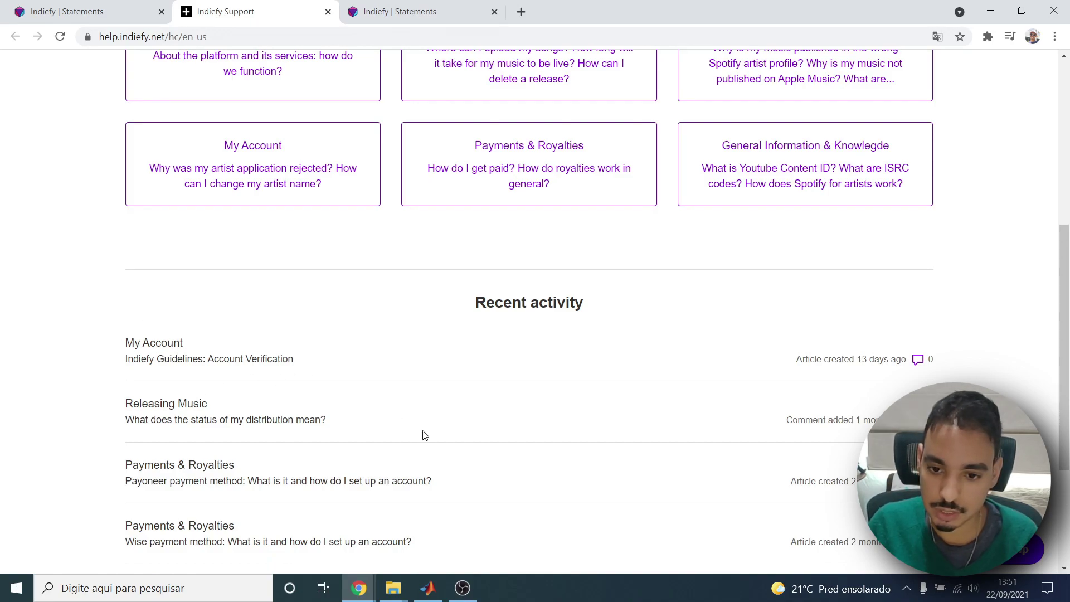
pyautogui.scroll(5, 424, 435)
pyautogui.click(16, 7)
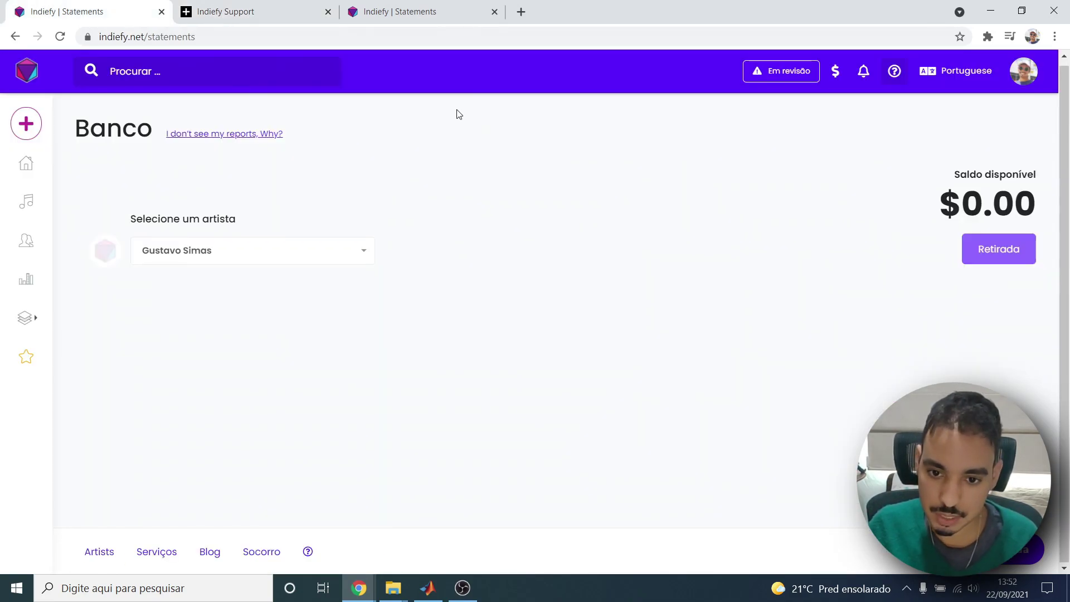
# Open the Dashboard and scroll to the recent activity and Programa Referido cards.
pyautogui.click(27, 165)
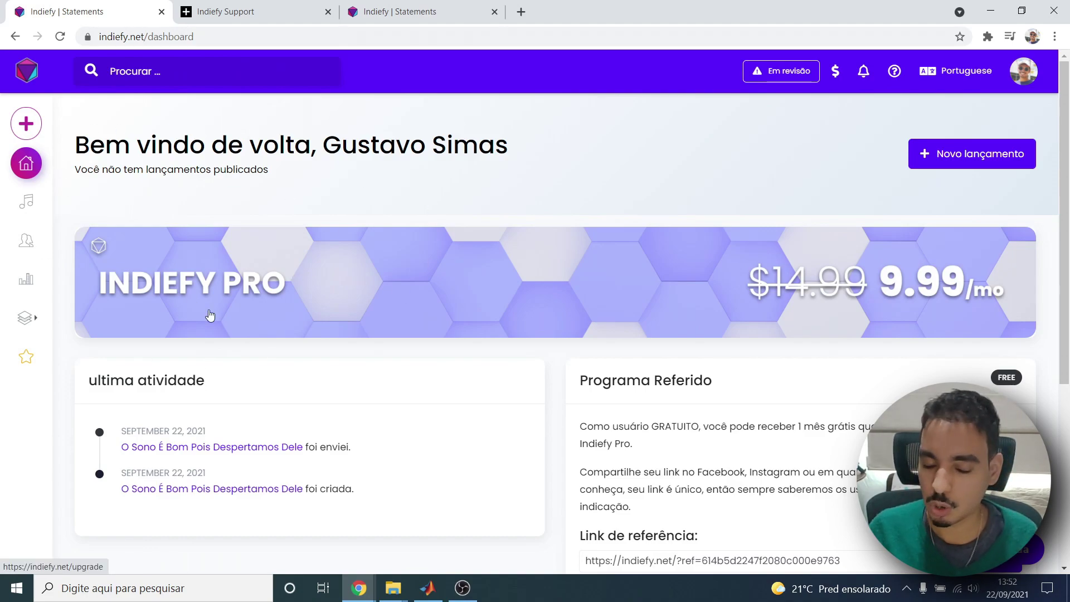
pyautogui.scroll(-2, 335, 304)
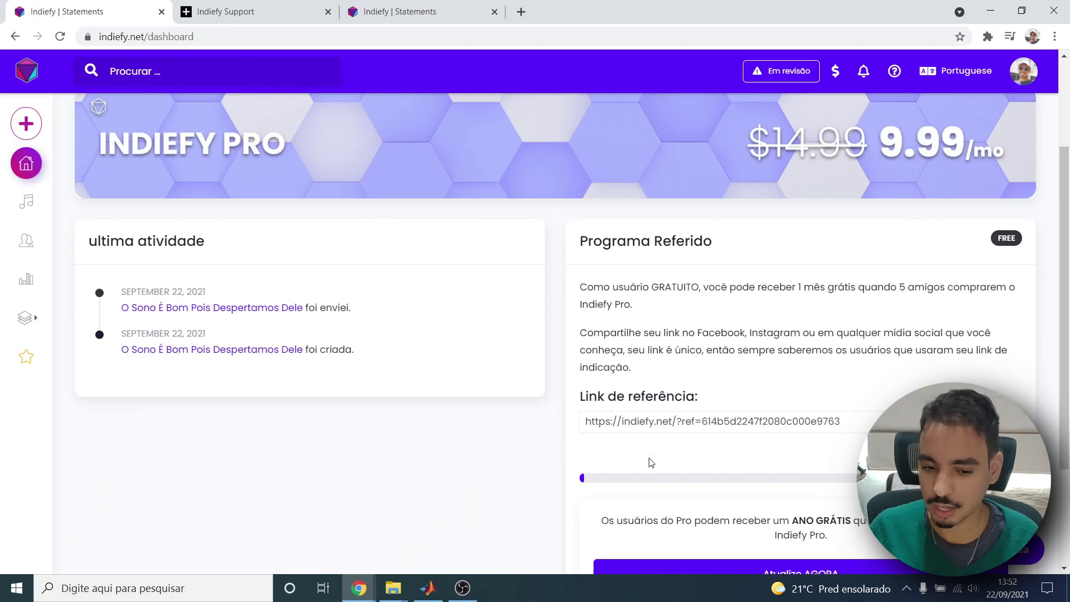
pyautogui.scroll(-3, 563, 421)
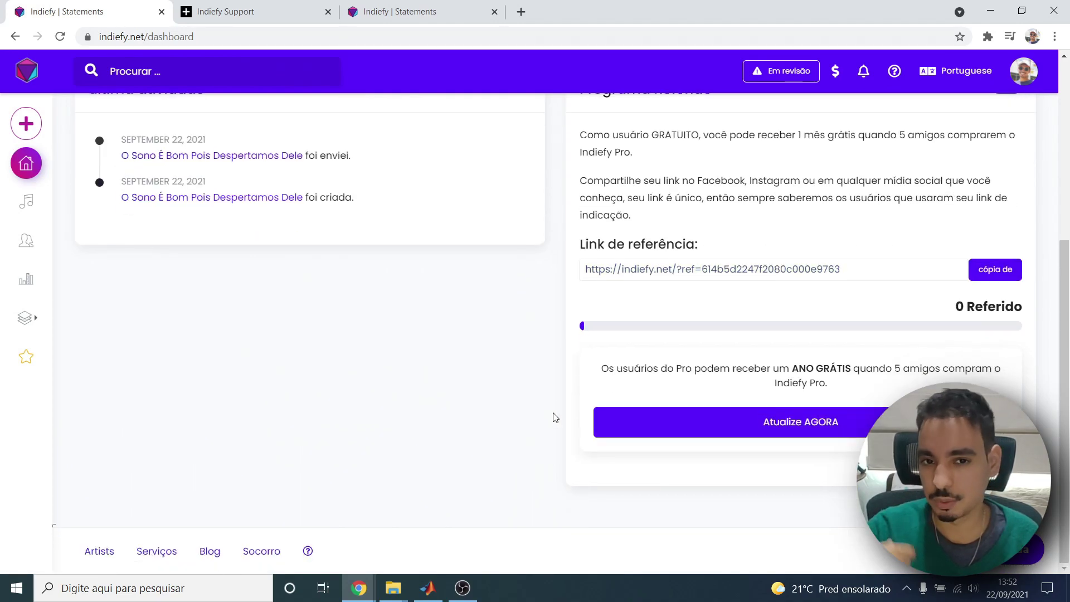